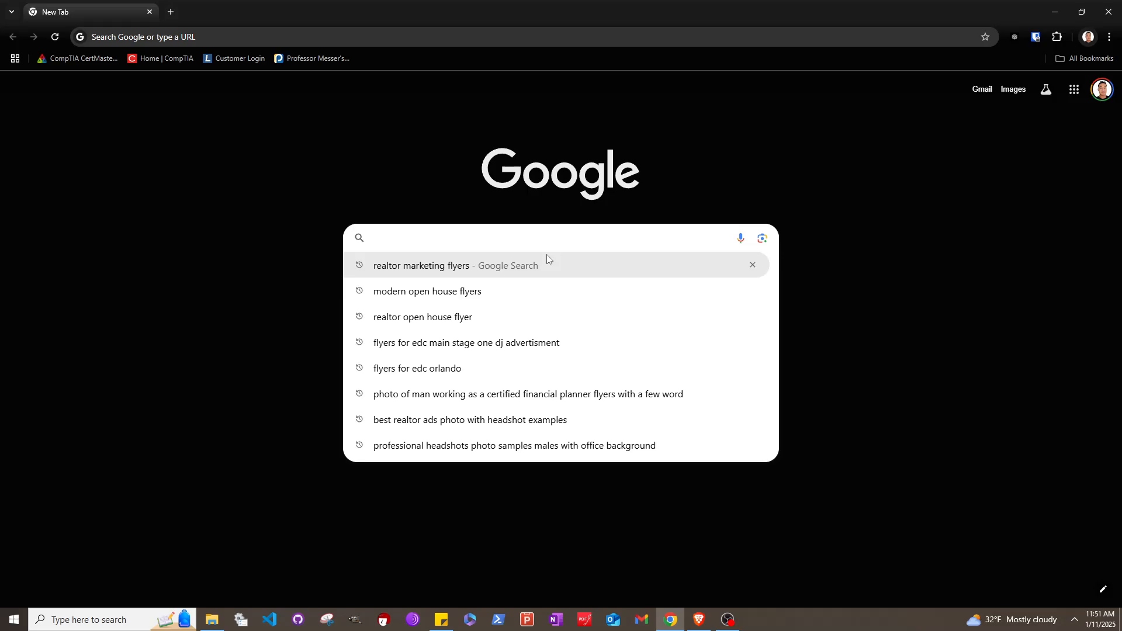
Enter 'realtor marke' in the Google search box to get the 'realtor marketing flyers' suggestion
type("realo")
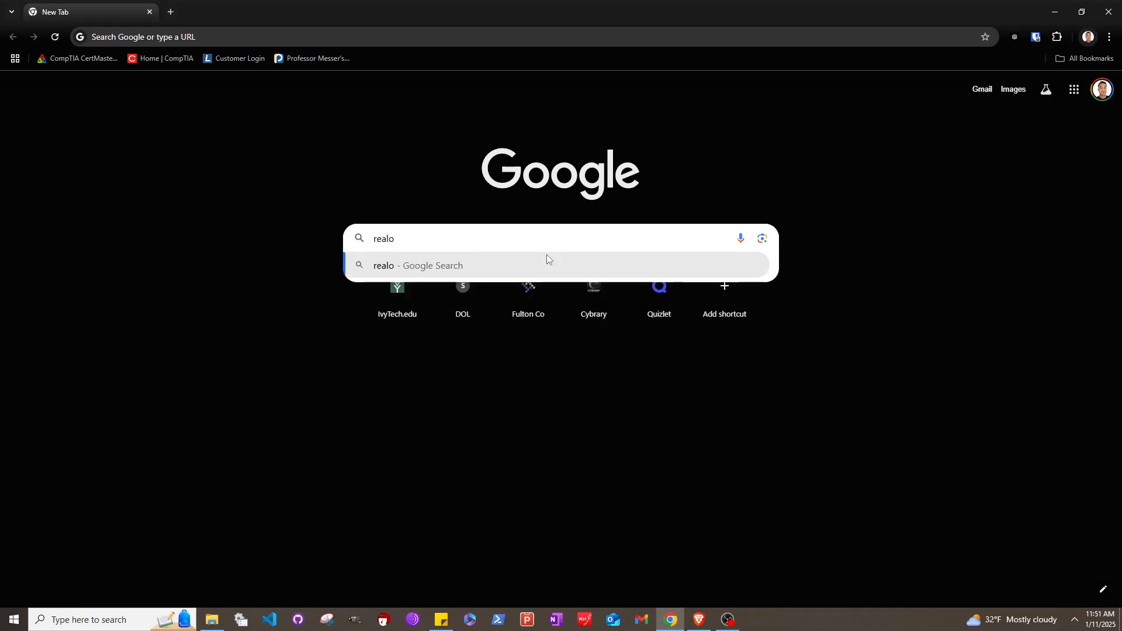
key("BackSpace")
type("tor")
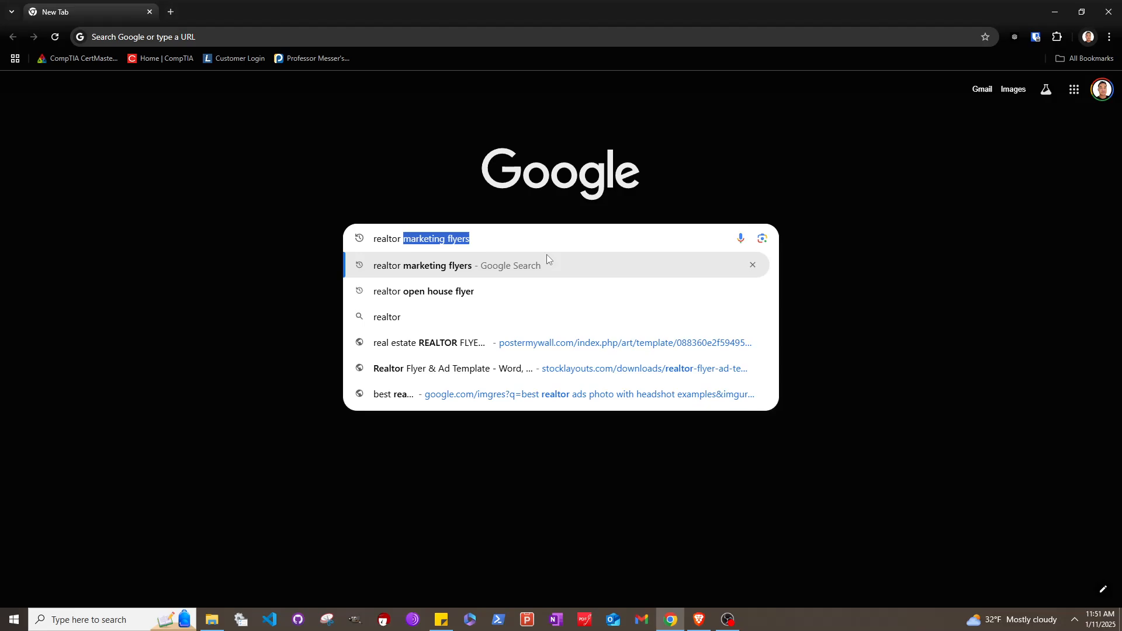
type(" marke")
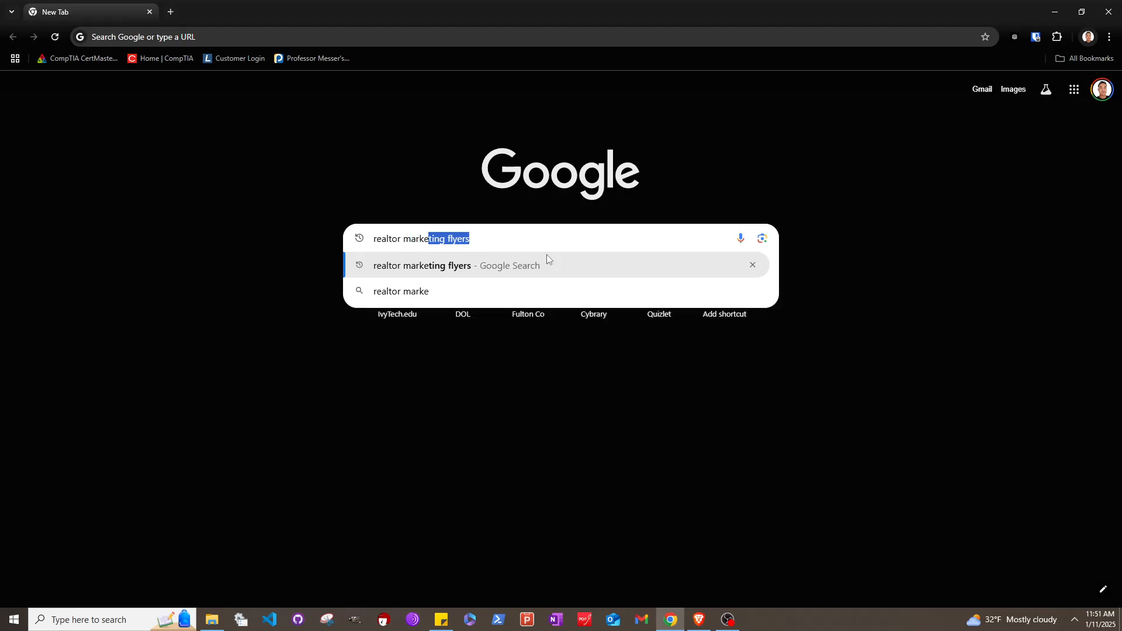
Search for 'realtor marketing flyers' and switch to Image results
left_click(577, 271)
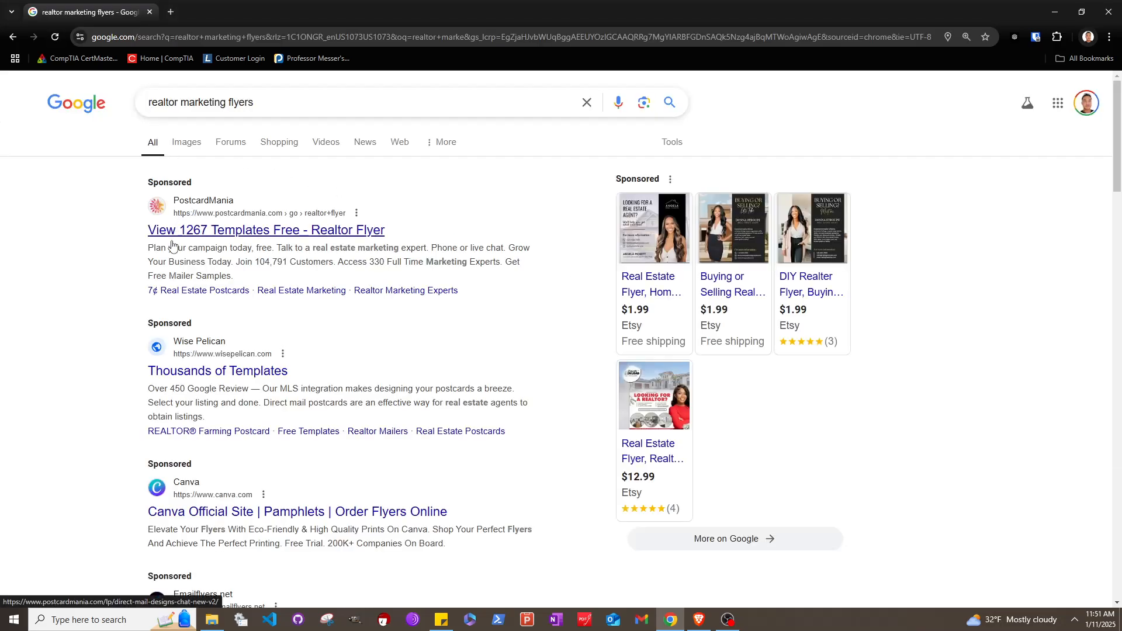
scroll(320, 453, "down", 5)
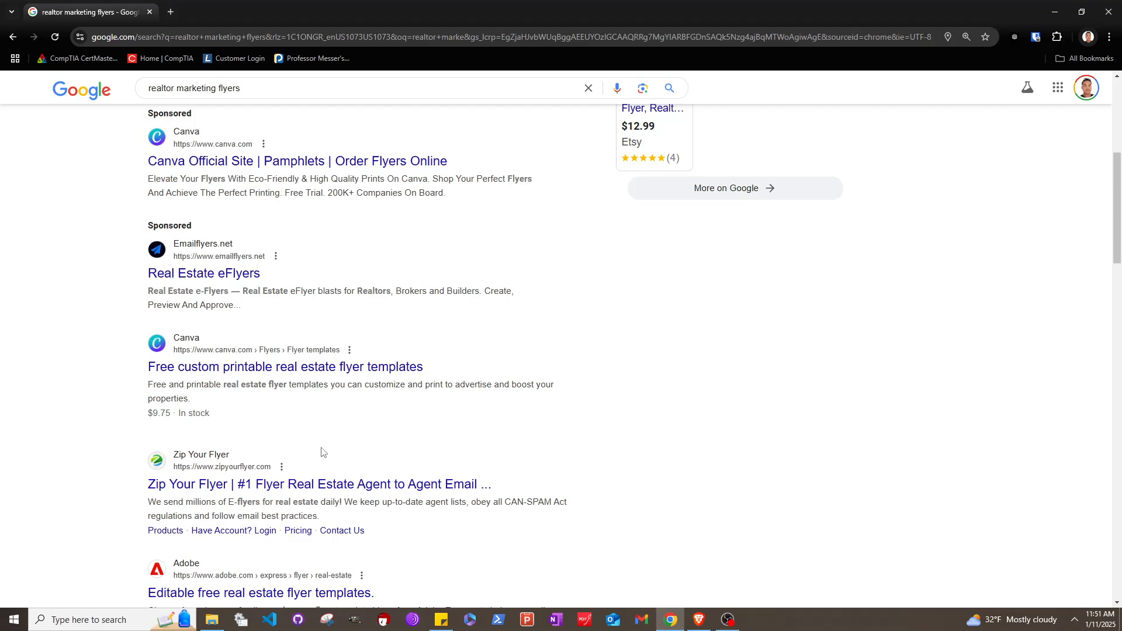
scroll(174, 342, "up", 5)
left_click(187, 144)
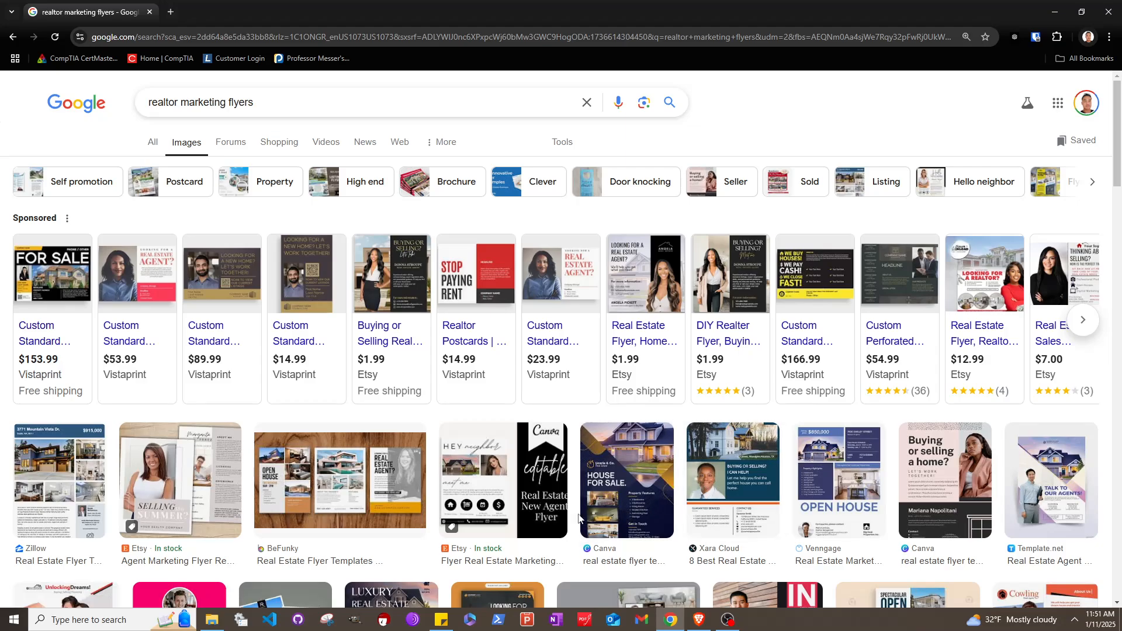
scroll(578, 518, "down", 3)
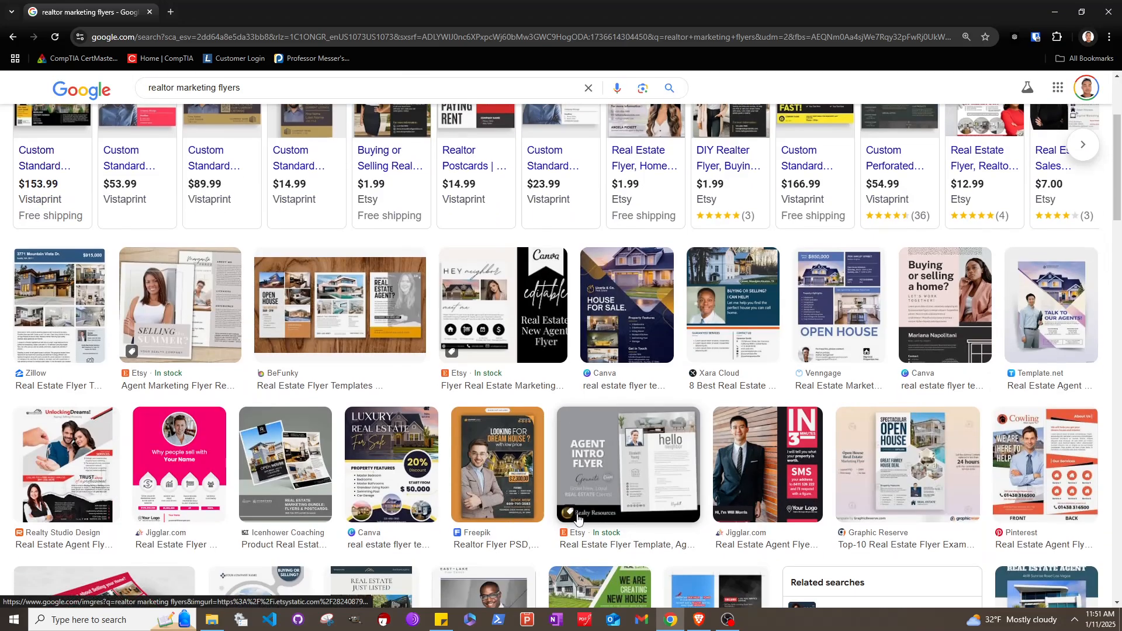
scroll(578, 518, "down", 2)
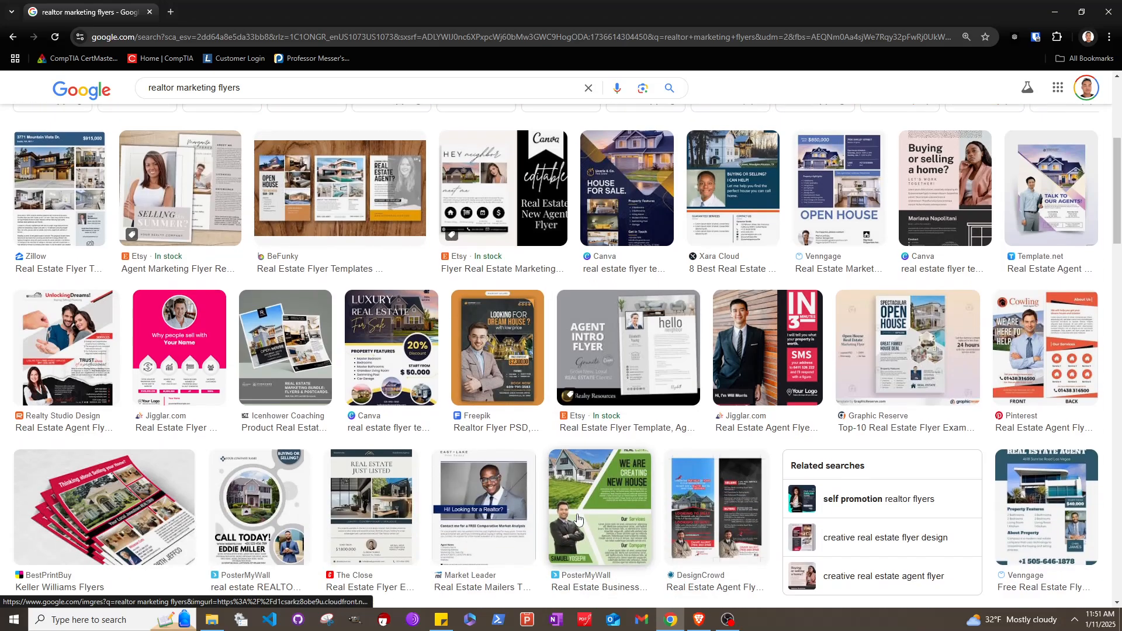
Save the Template.net flyer image to Downloads as Real-Estate-Agent-Marketing-Flyer-Template2x.jpg
left_click(1049, 189)
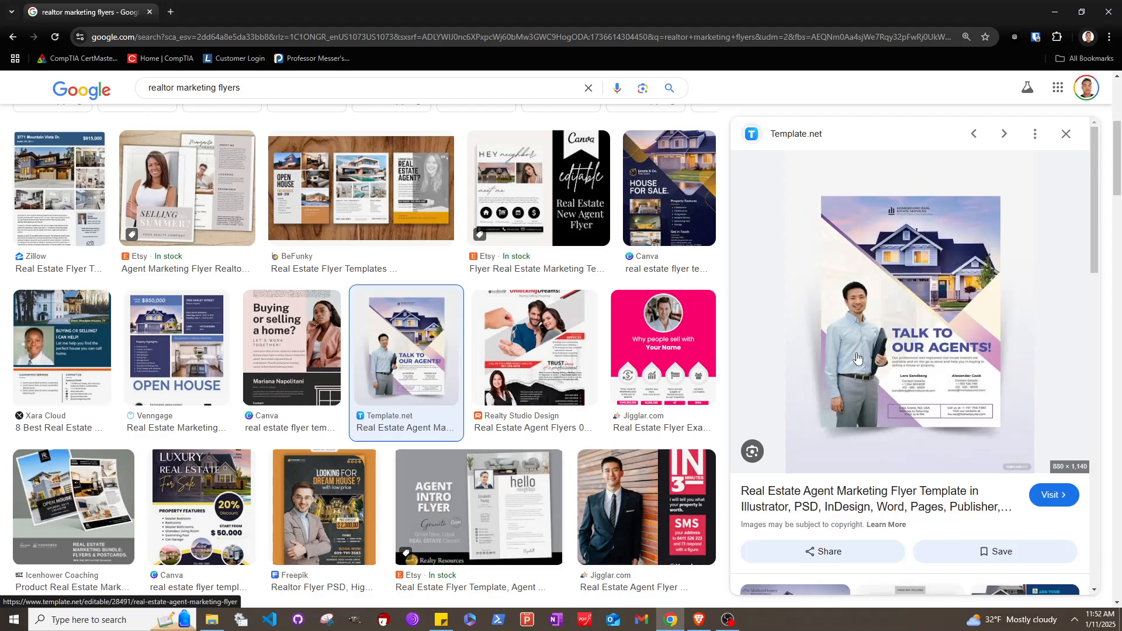
right_click(925, 270)
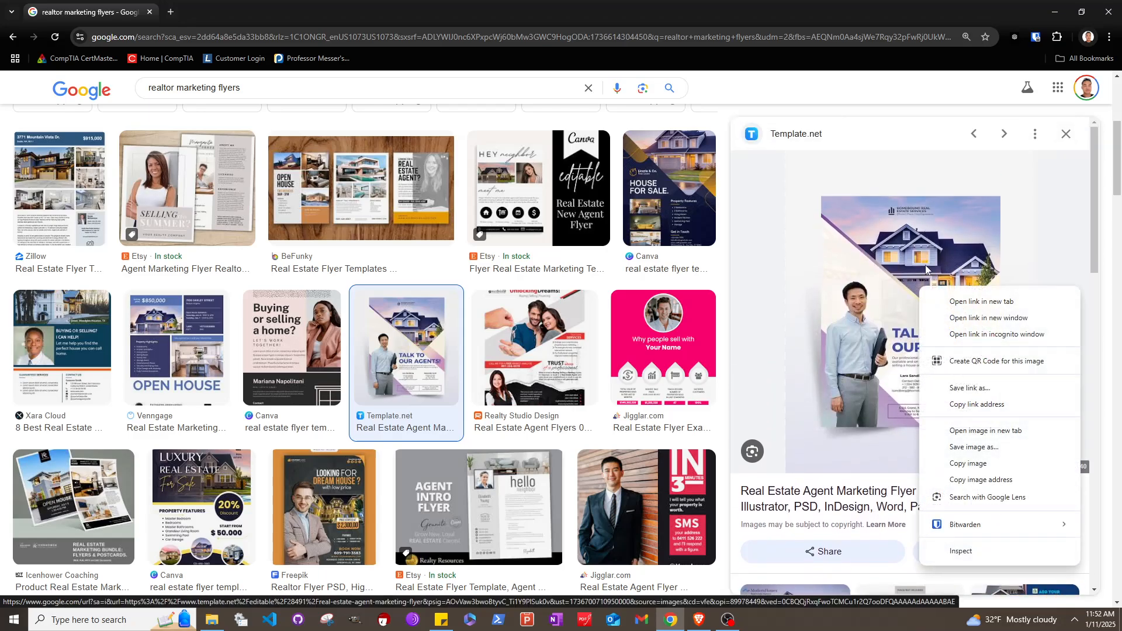
left_click(986, 448)
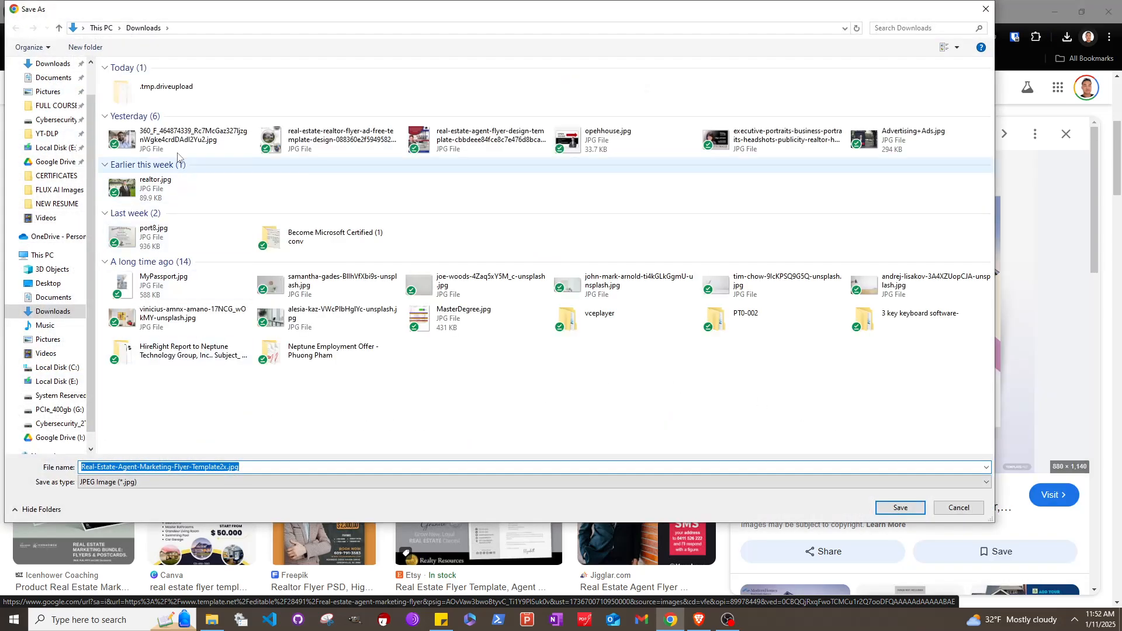
left_click(899, 507)
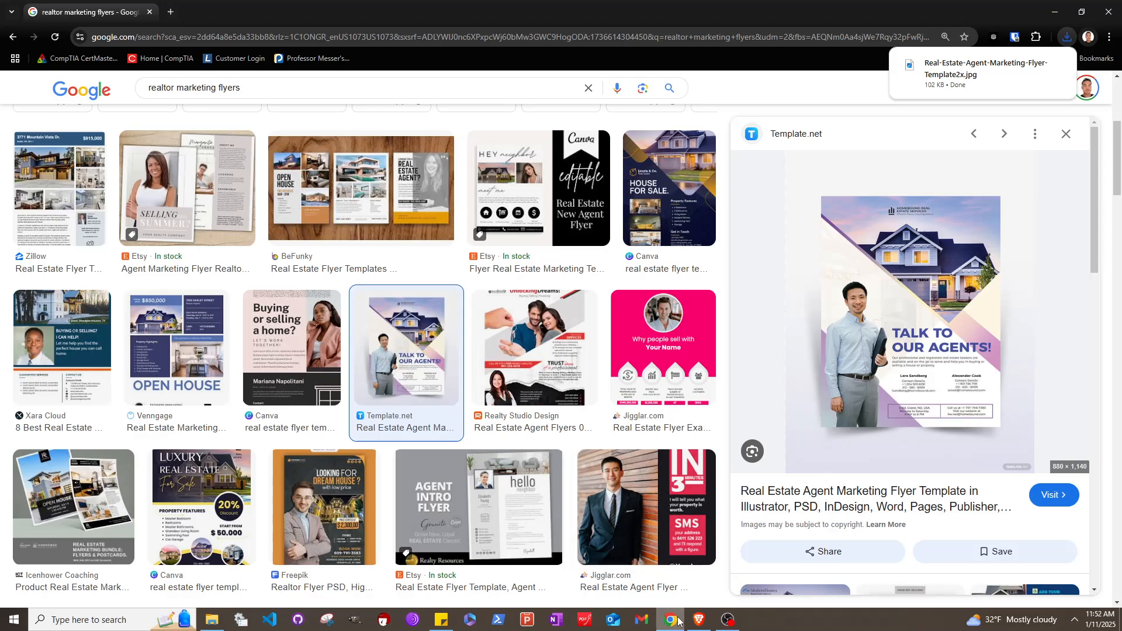
Upload Real-Estate-Agent-Marketing-Flyer-Template2x.jpg on the ImagePrompt.org image-to-prompt page
left_click(703, 620)
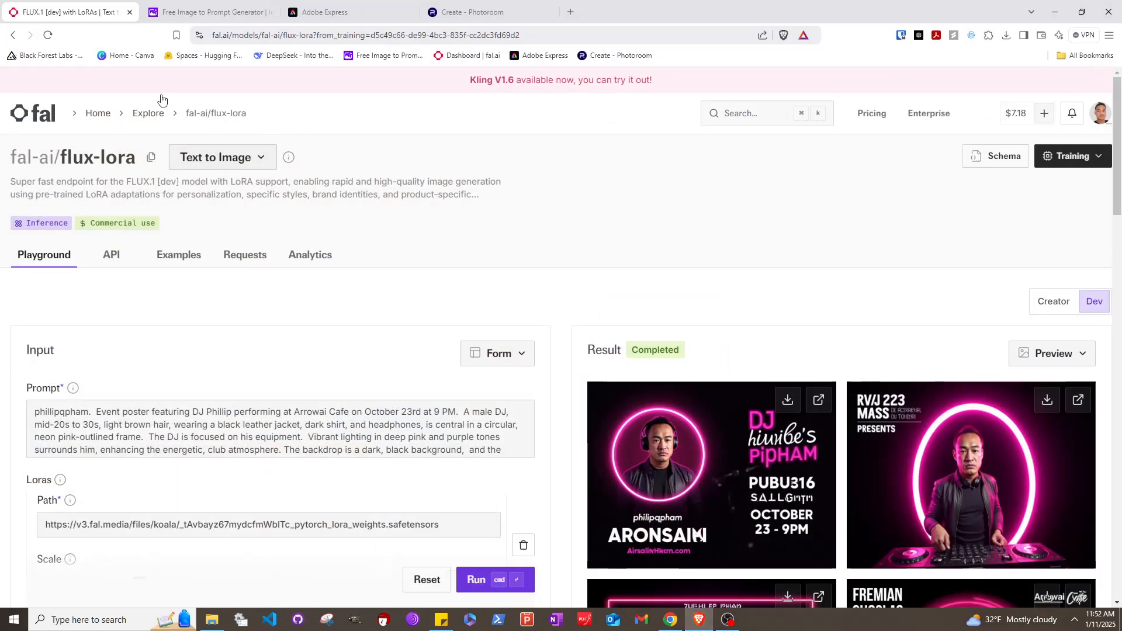
left_click(170, 13)
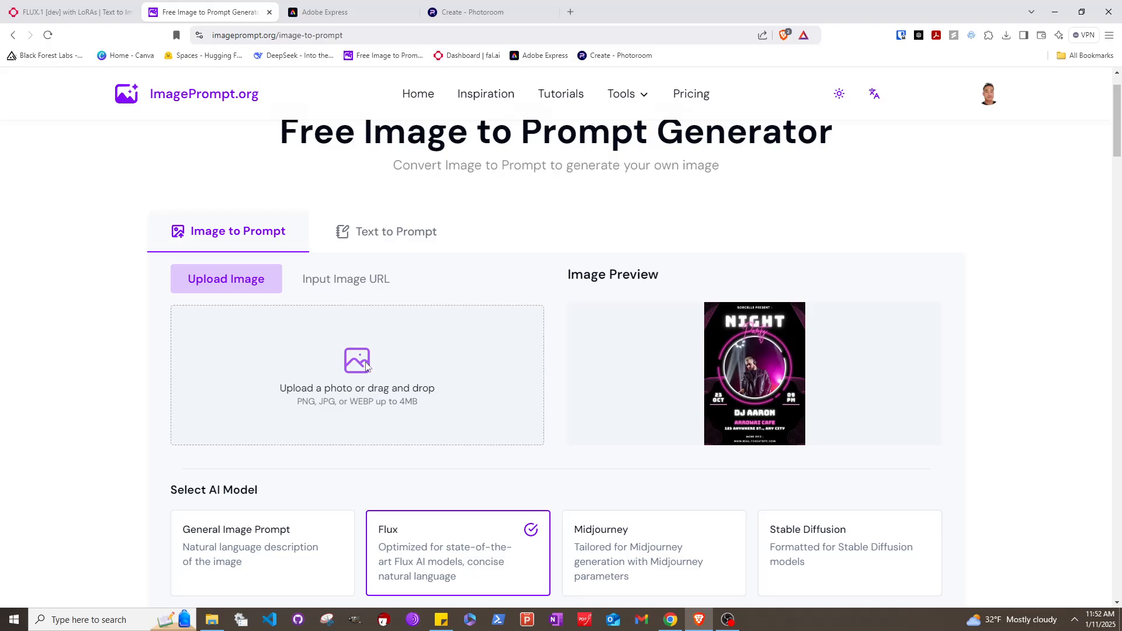
left_click(207, 271)
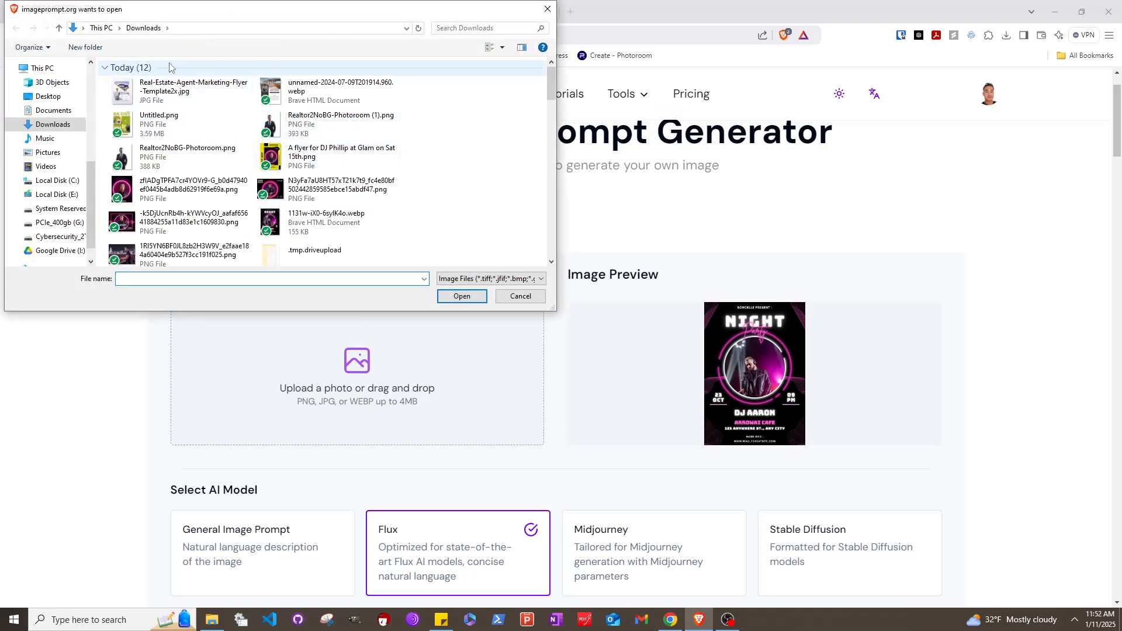
left_click(158, 90)
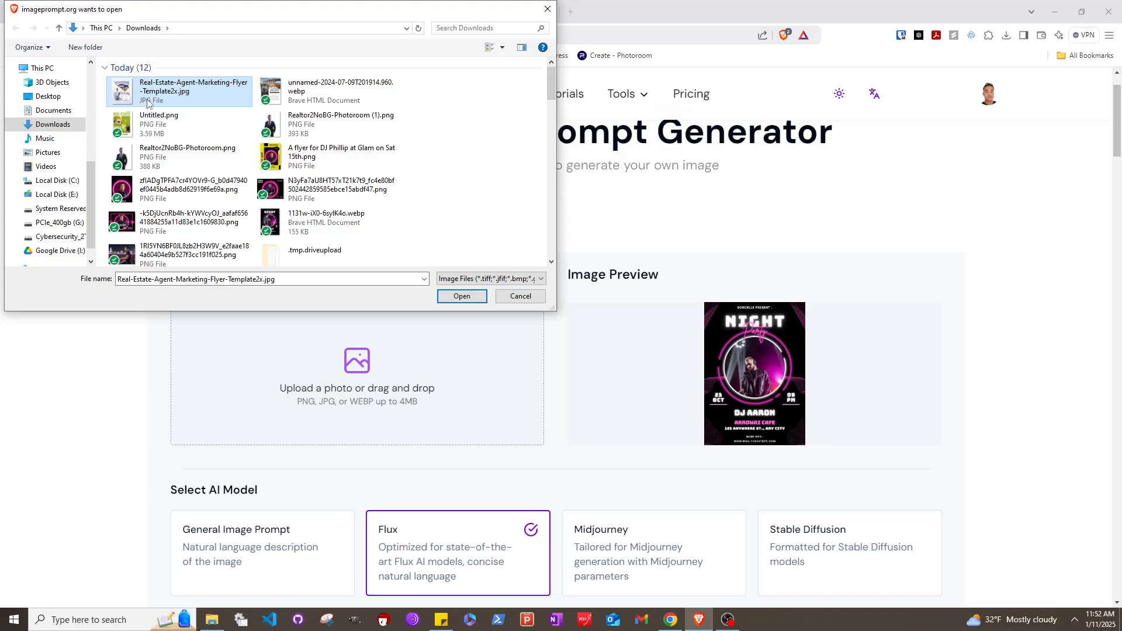
scroll(411, 143, "up", 2, "ctrl")
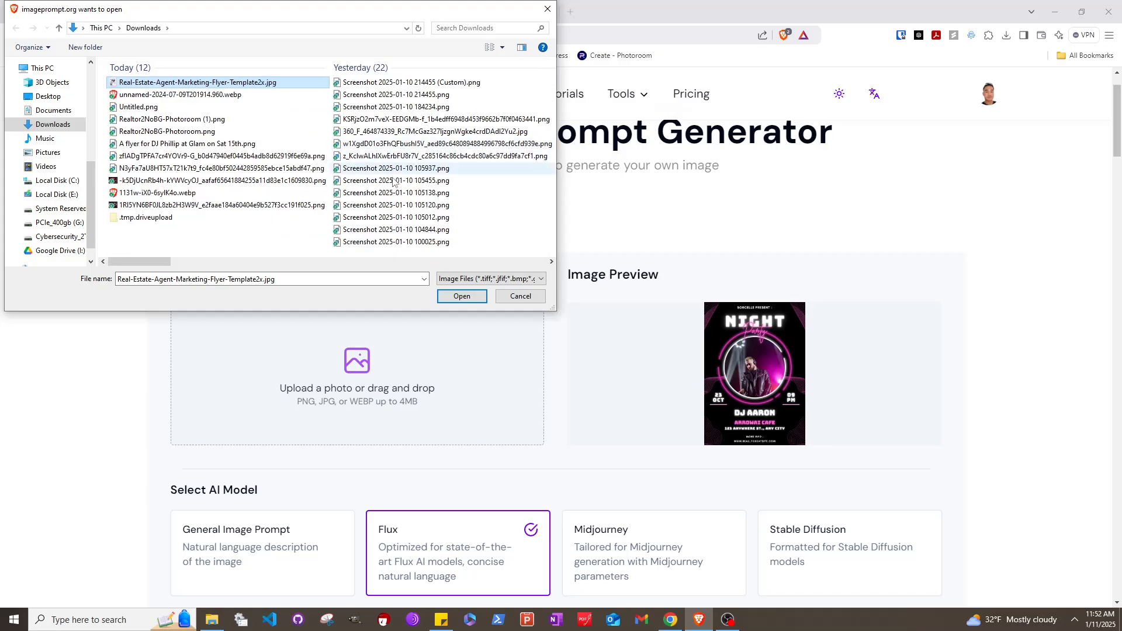
scroll(244, 121, "down", 3, "ctrl")
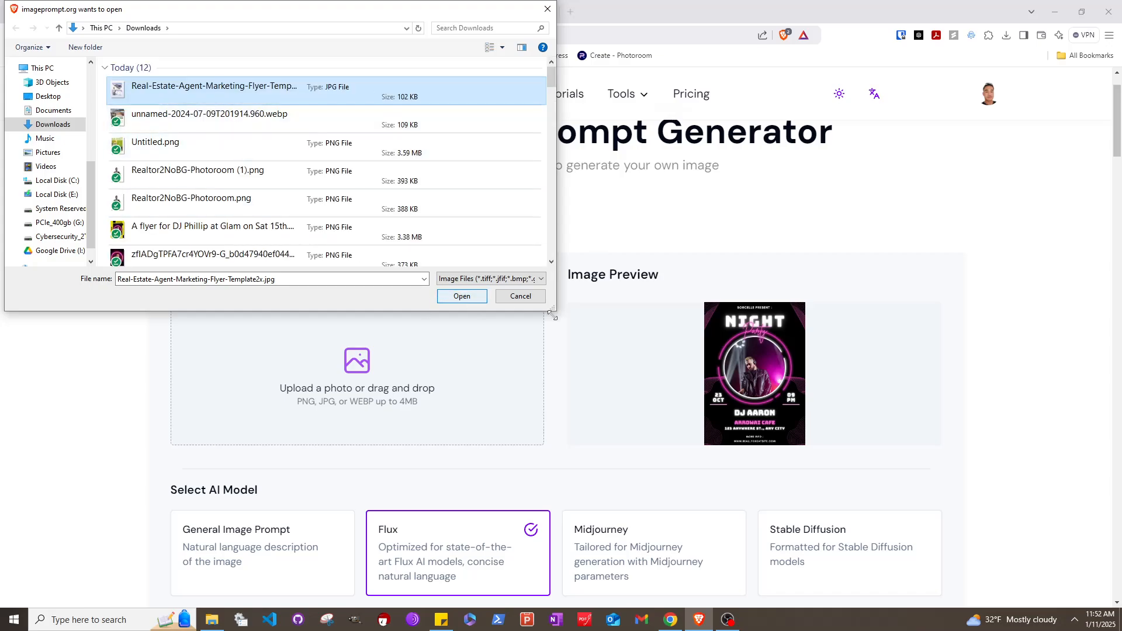
left_click(462, 297)
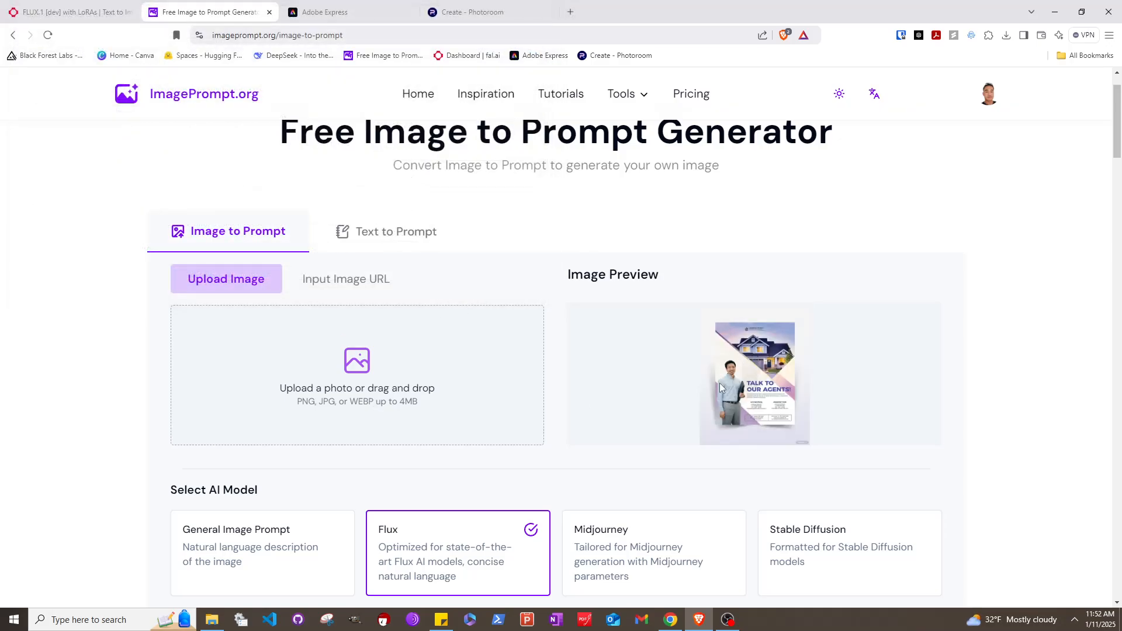
Generate a Flux text prompt from the uploaded flyer image
scroll(720, 383, "down", 4)
scroll(664, 376, "up", 2)
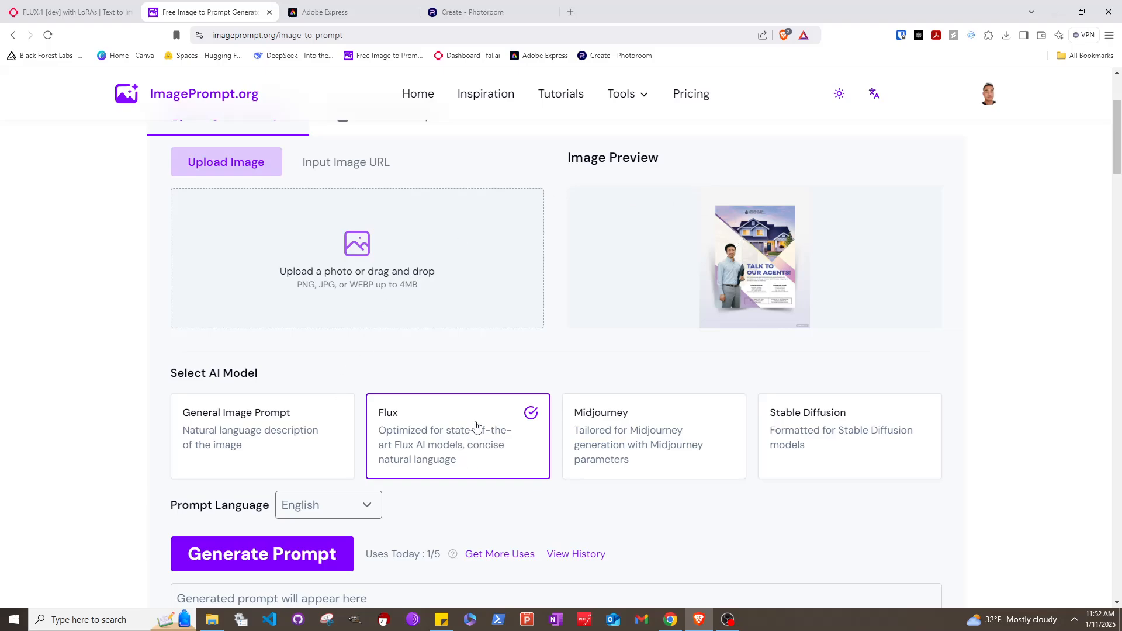
scroll(255, 338, "down", 3)
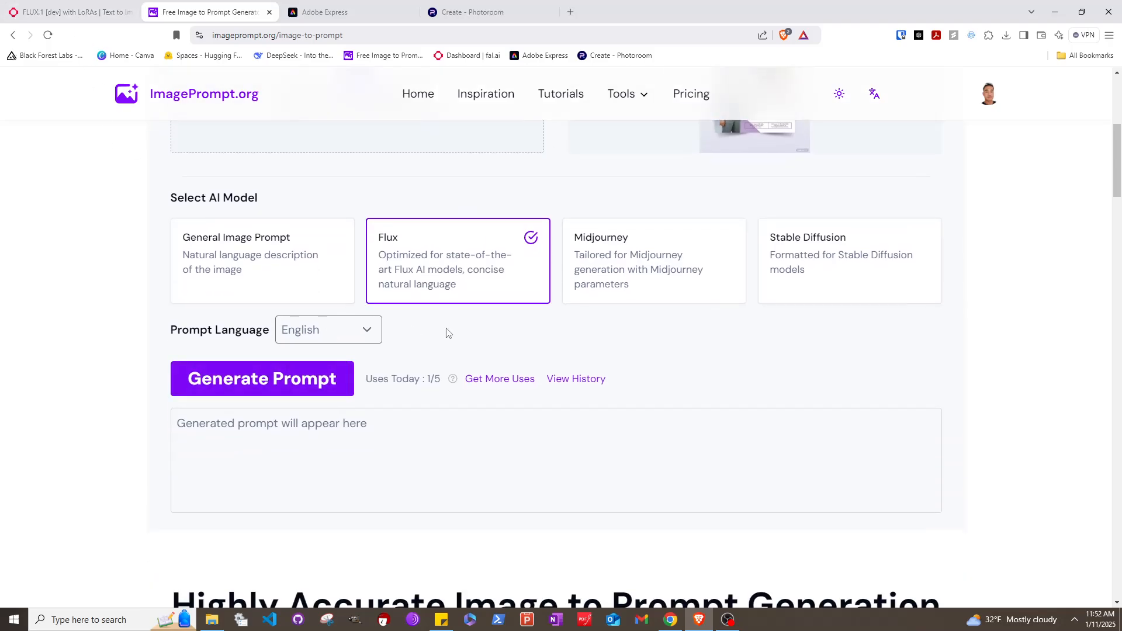
left_click(323, 382)
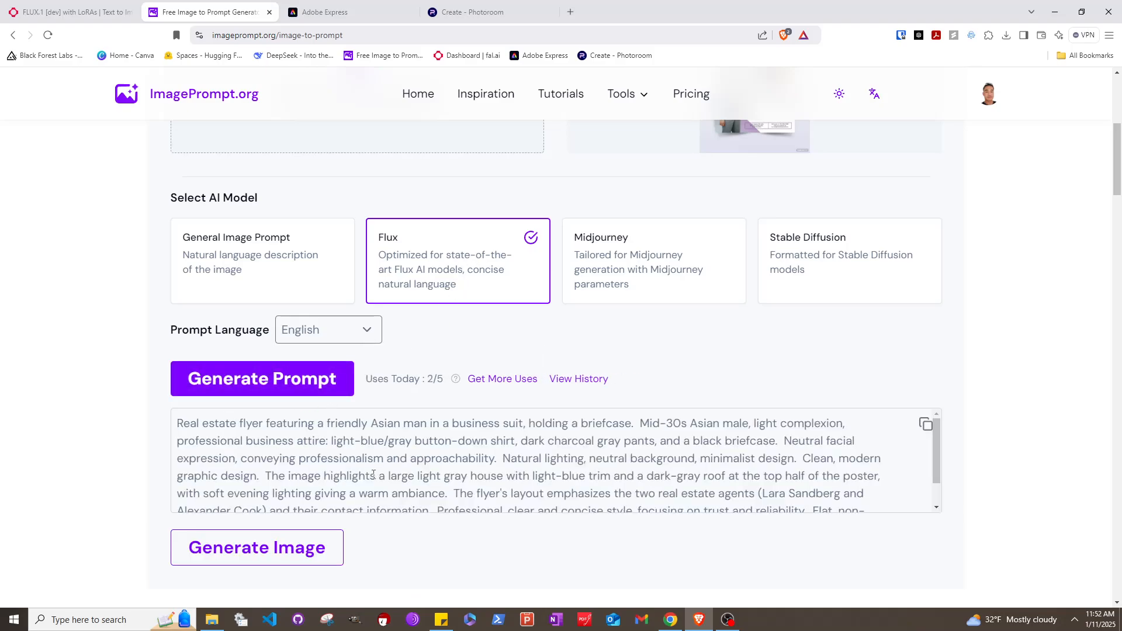
scroll(230, 451, "down", 1)
scroll(208, 433, "up", 1)
Select the generated prompt text and bring up the fal.ai flux-lora page
left_click_drag(211, 428, 244, 441)
left_click(282, 437)
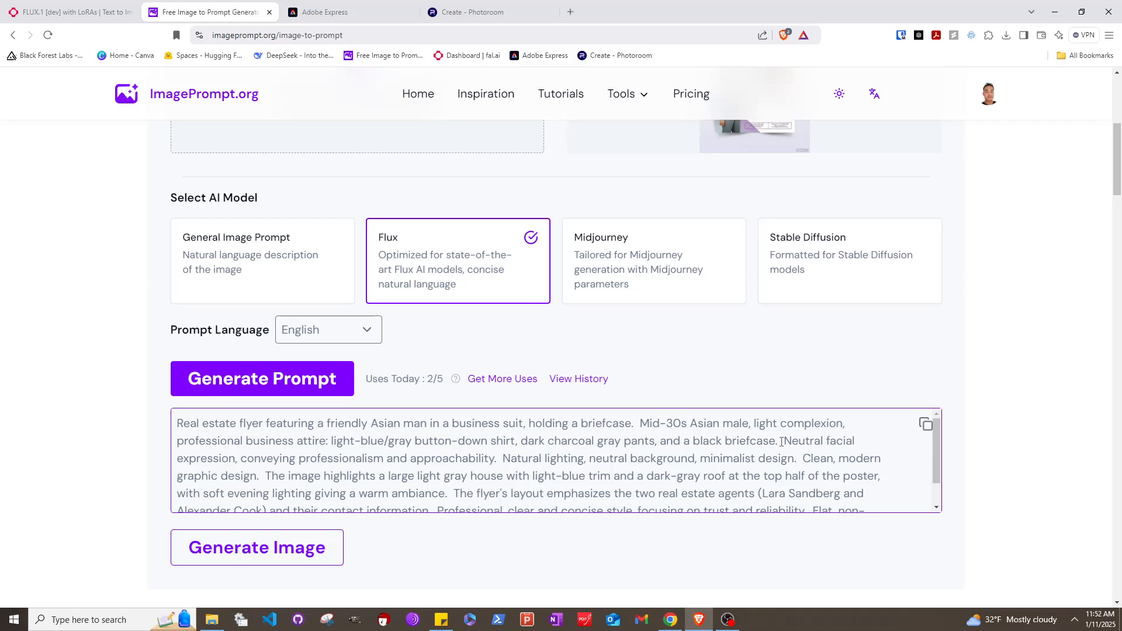
scroll(870, 469, "down", 1)
left_click_drag(376, 494, 197, 433)
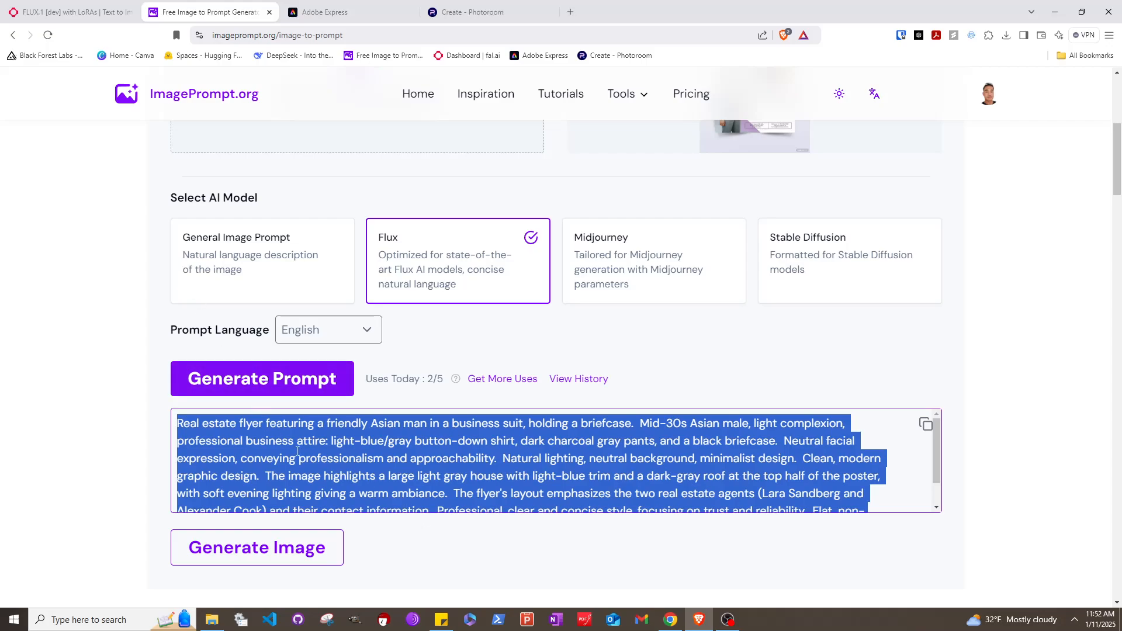
left_click(85, 6)
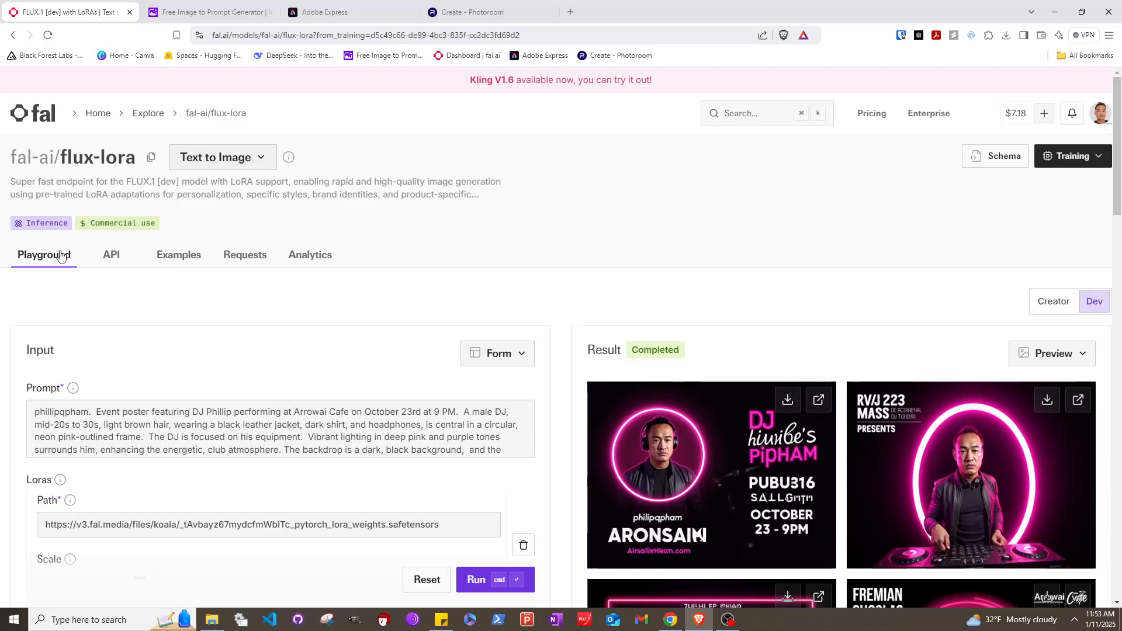
Replace the old DJ prompt in fal.ai with the copied flyer description
left_click(98, 411)
key("ctrl+a")
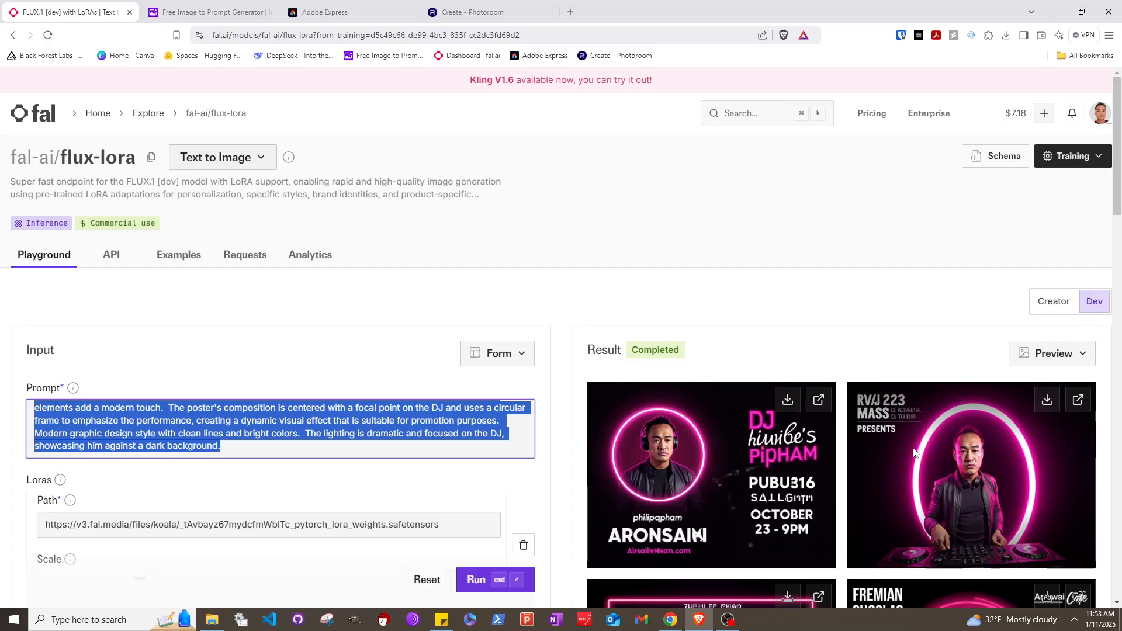
scroll(795, 467, "down", 3)
scroll(730, 450, "up", 3)
scroll(695, 442, "down", 3)
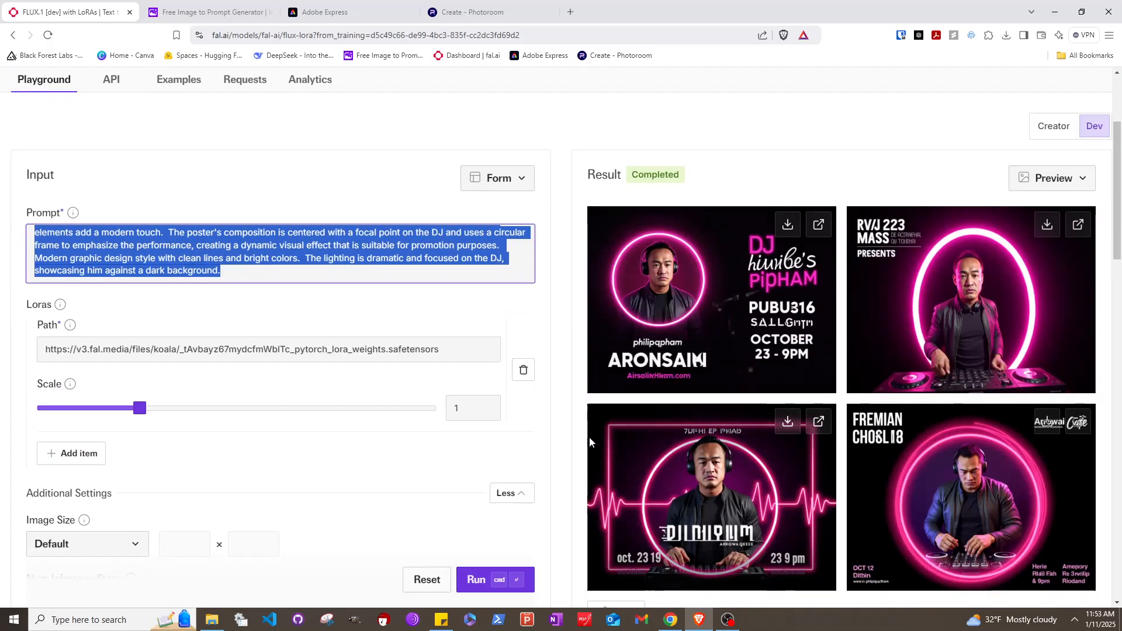
scroll(526, 461, "up", 3)
key("ctrl+v")
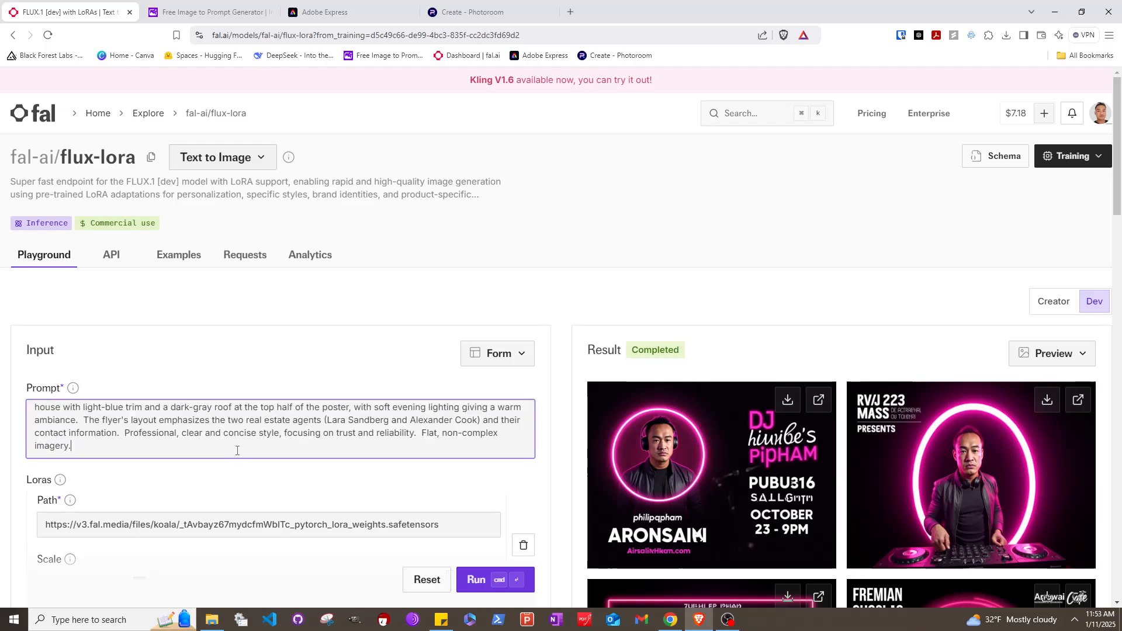
scroll(233, 450, "up", 3)
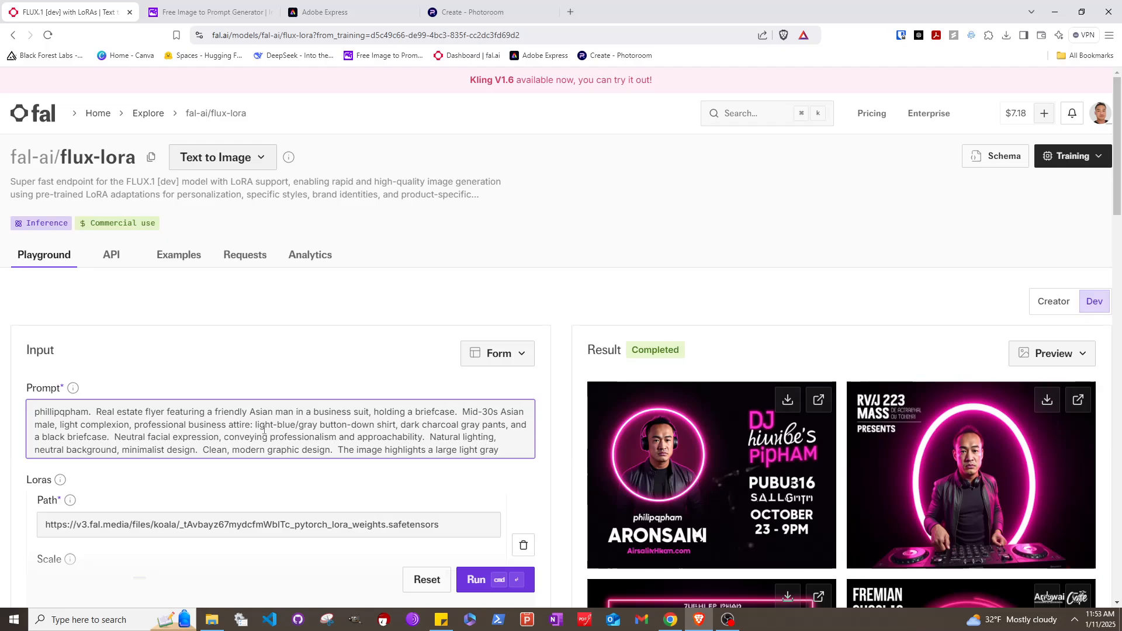
scroll(261, 425, "down", 1)
scroll(309, 422, "up", 2)
scroll(306, 425, "down", 3)
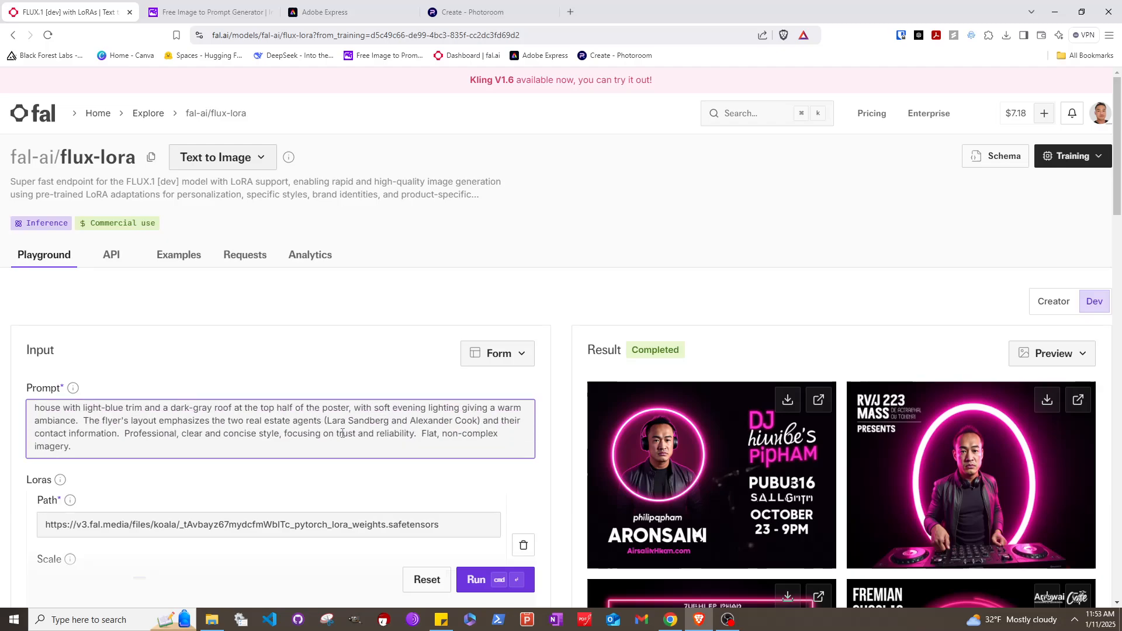
scroll(343, 433, "up", 3)
scroll(348, 442, "down", 3)
scroll(352, 449, "up", 3)
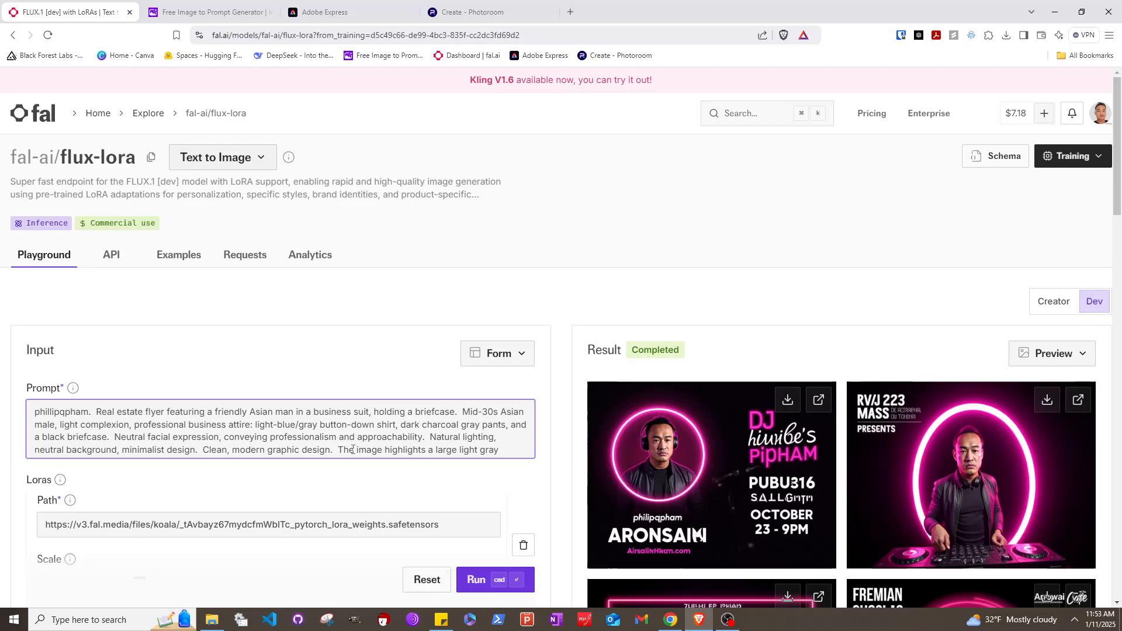
scroll(353, 449, "down", 2)
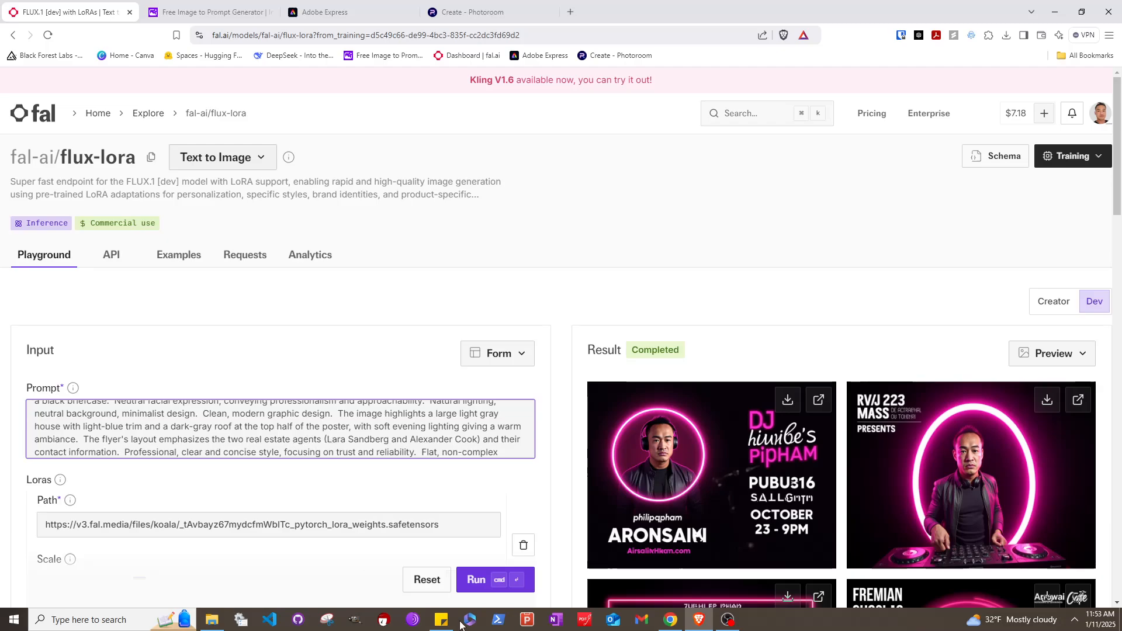
After checking the reference flyer, delete the sentence about the two agents' contact information
left_click(670, 619)
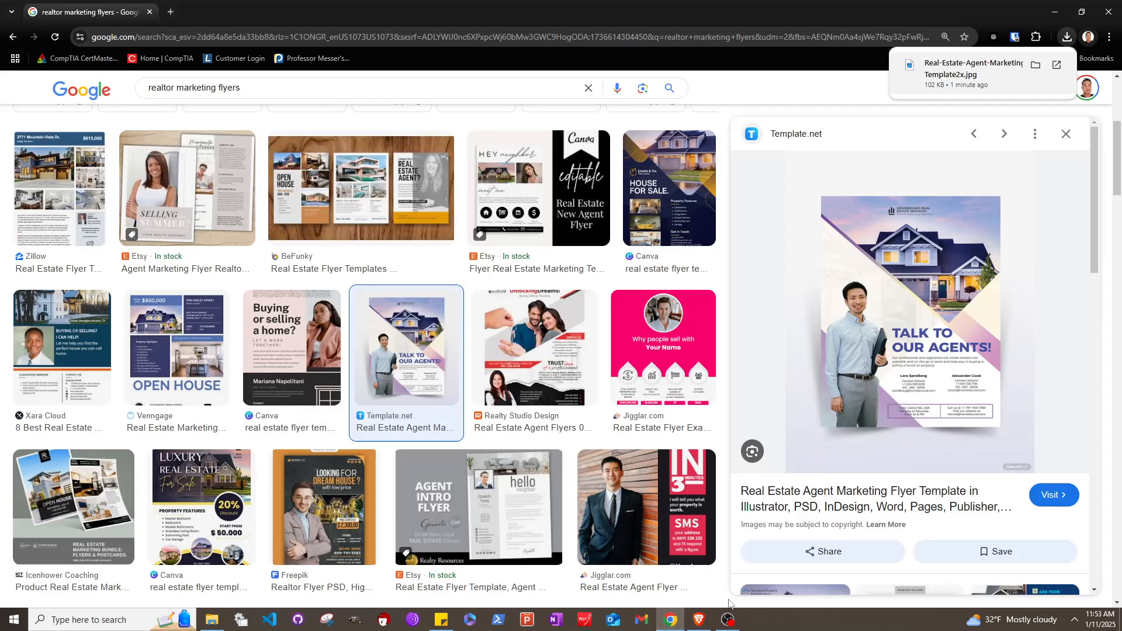
left_click(698, 619)
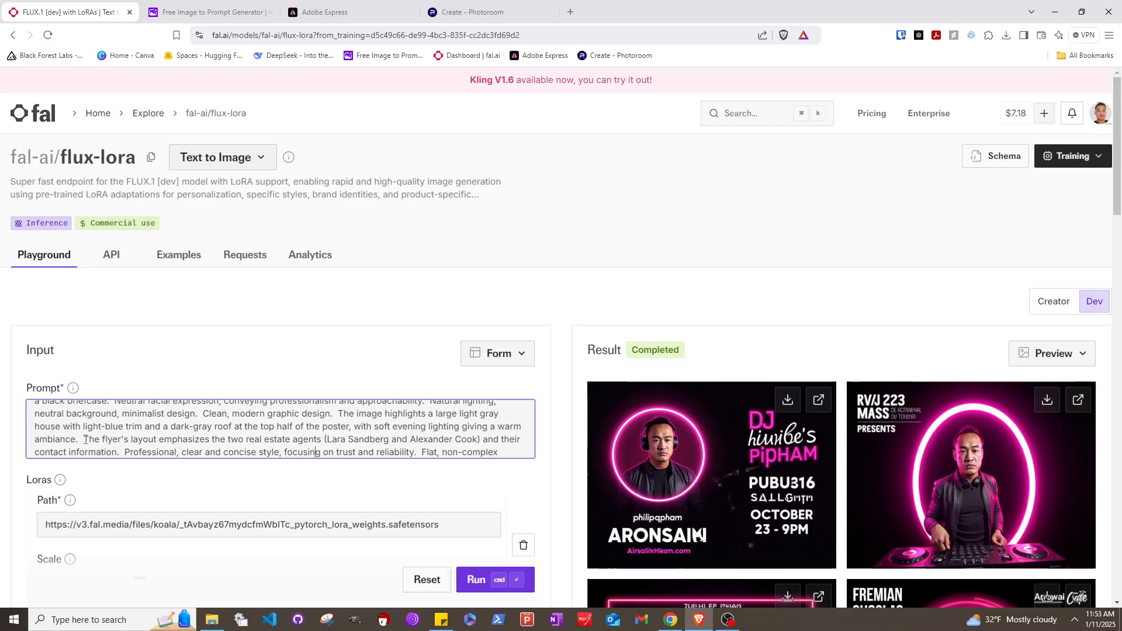
left_click_drag(86, 439, 119, 433)
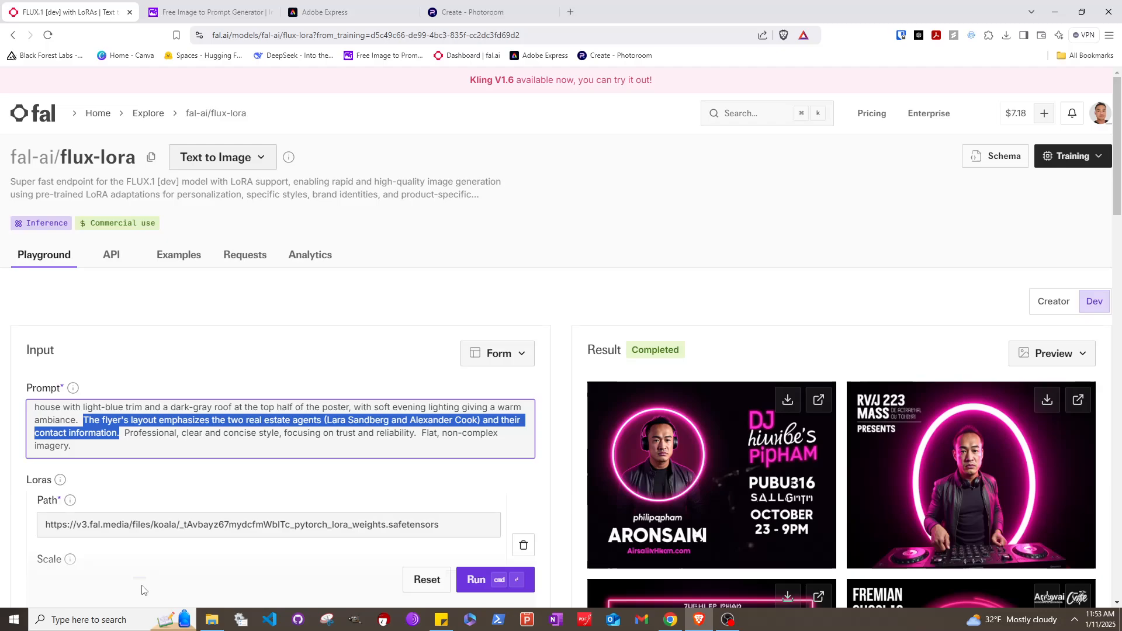
key("BackSpace")
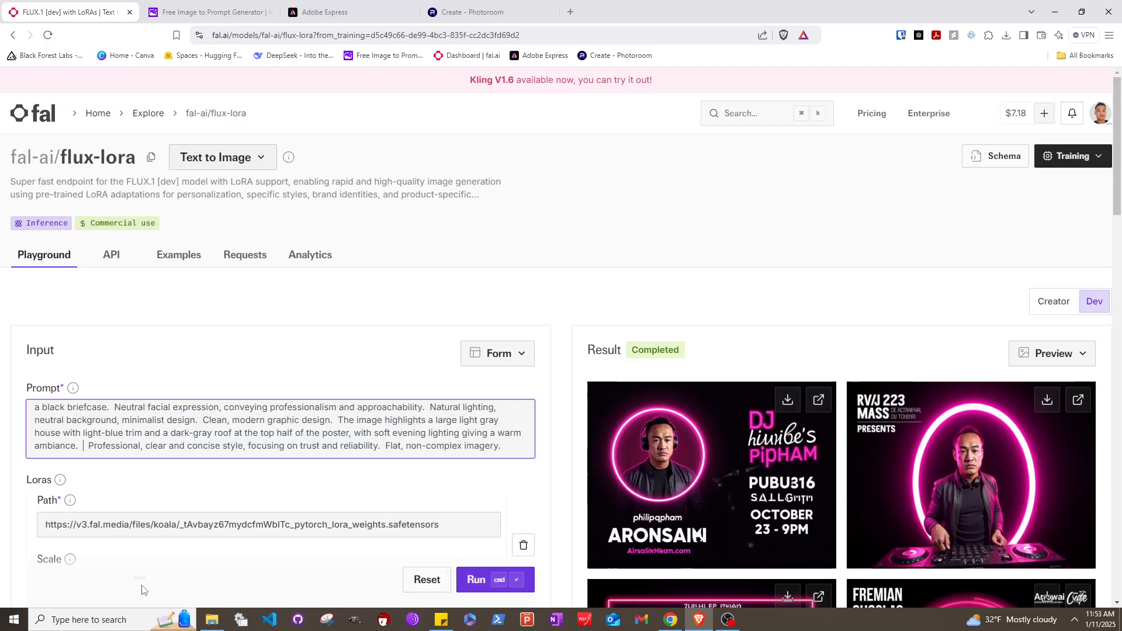
key("BackSpace")
key("BackSpace")
scroll(142, 584, "down", 4)
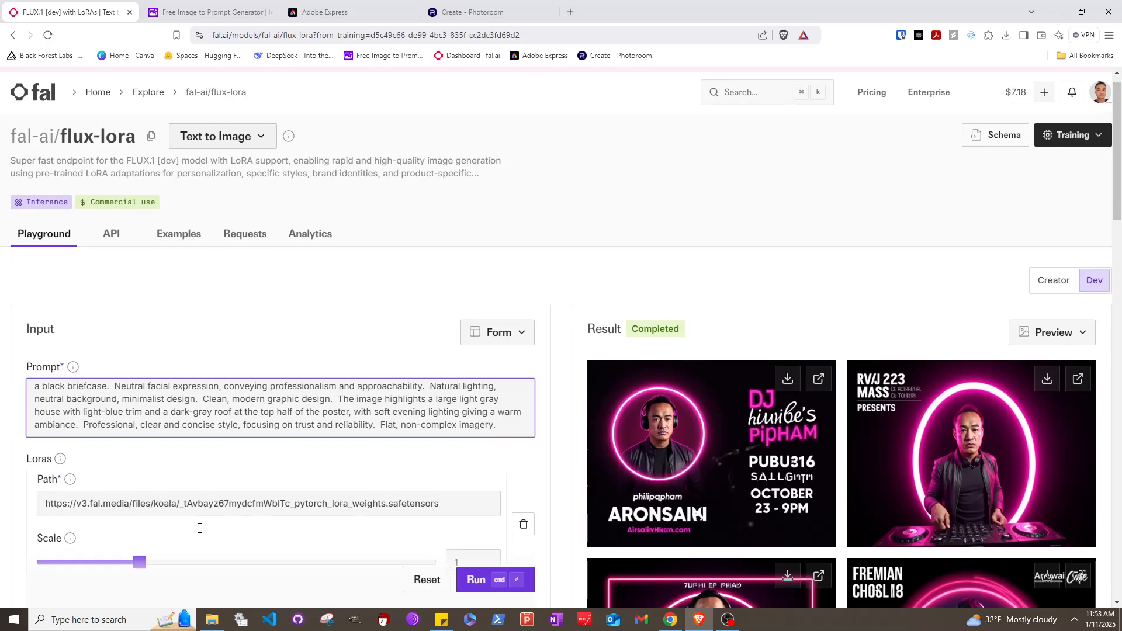
scroll(516, 406, "down", 1)
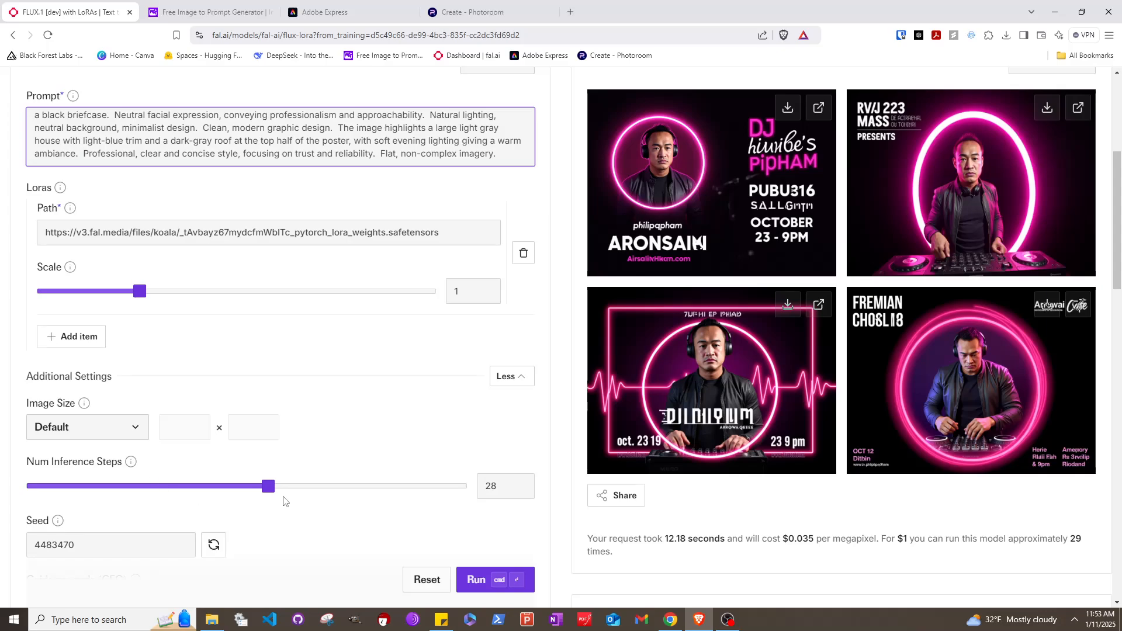
Raise Num Inference Steps from 28 to 32 and run flux-lora for four new portraits
scroll(284, 501, "down", 2)
left_click_drag(269, 373, 305, 380)
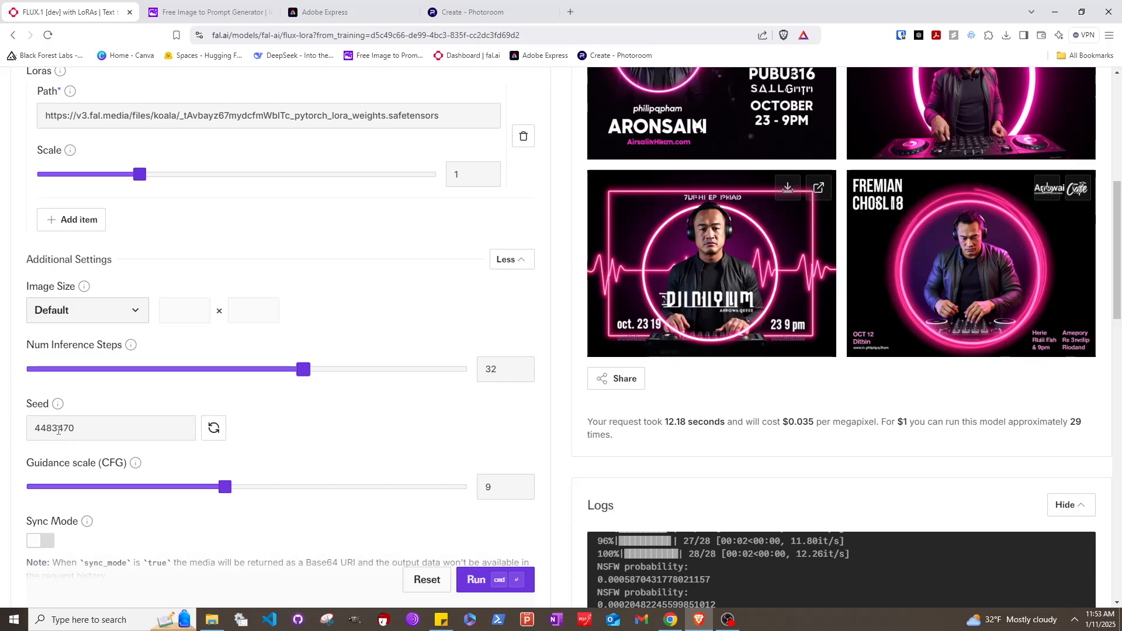
scroll(282, 502, "down", 2)
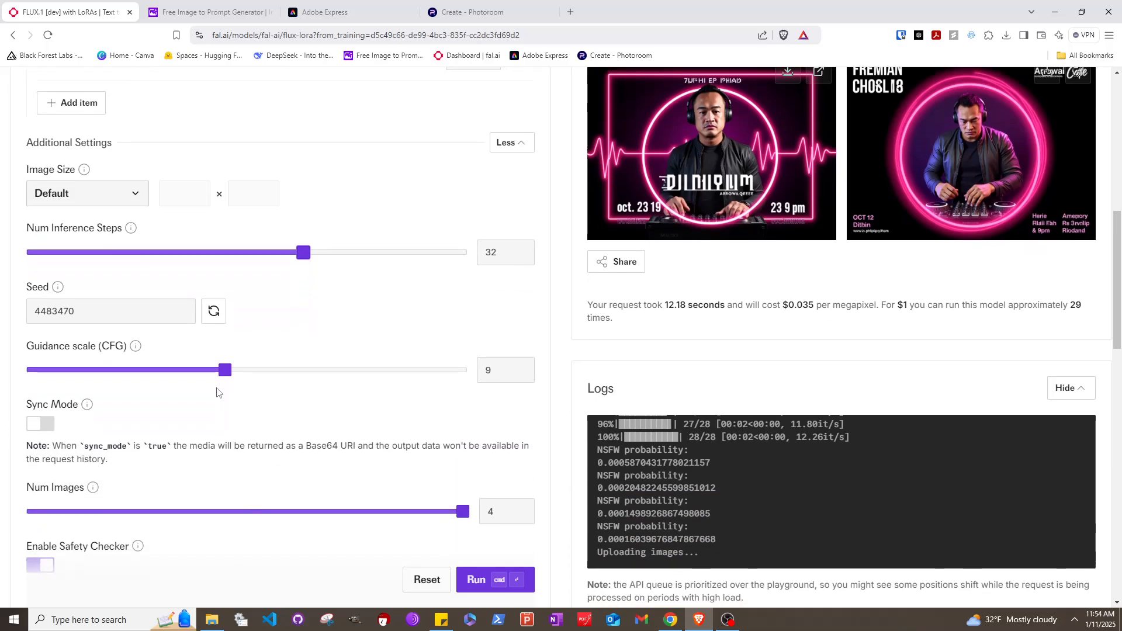
scroll(216, 392, "down", 2)
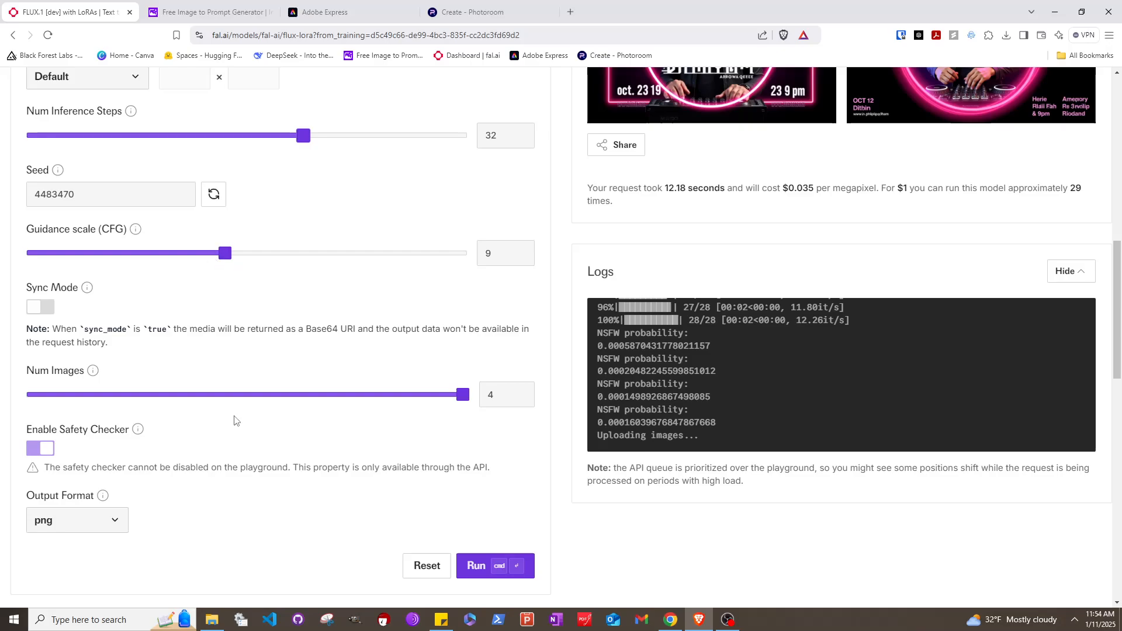
left_click(479, 569)
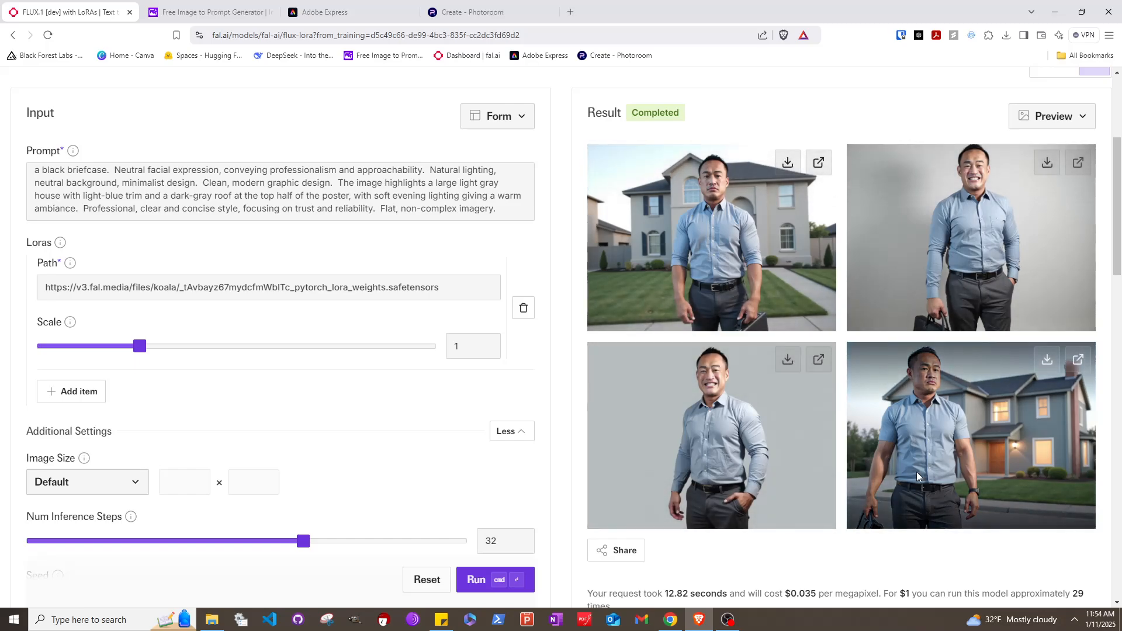
key("alt+Tab")
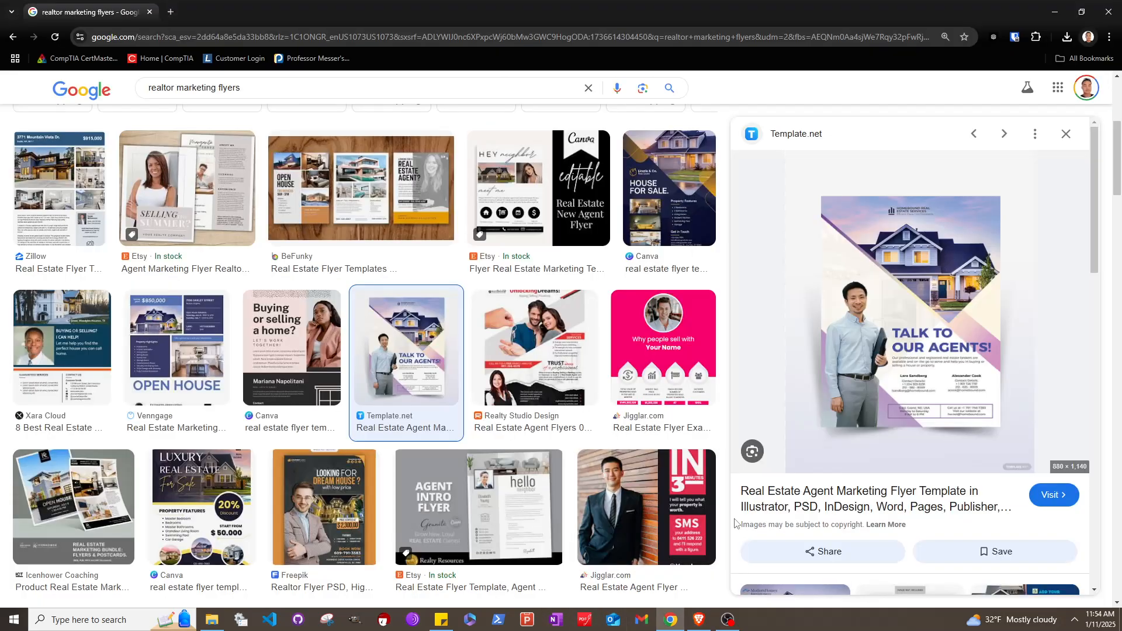
key("alt+Tab")
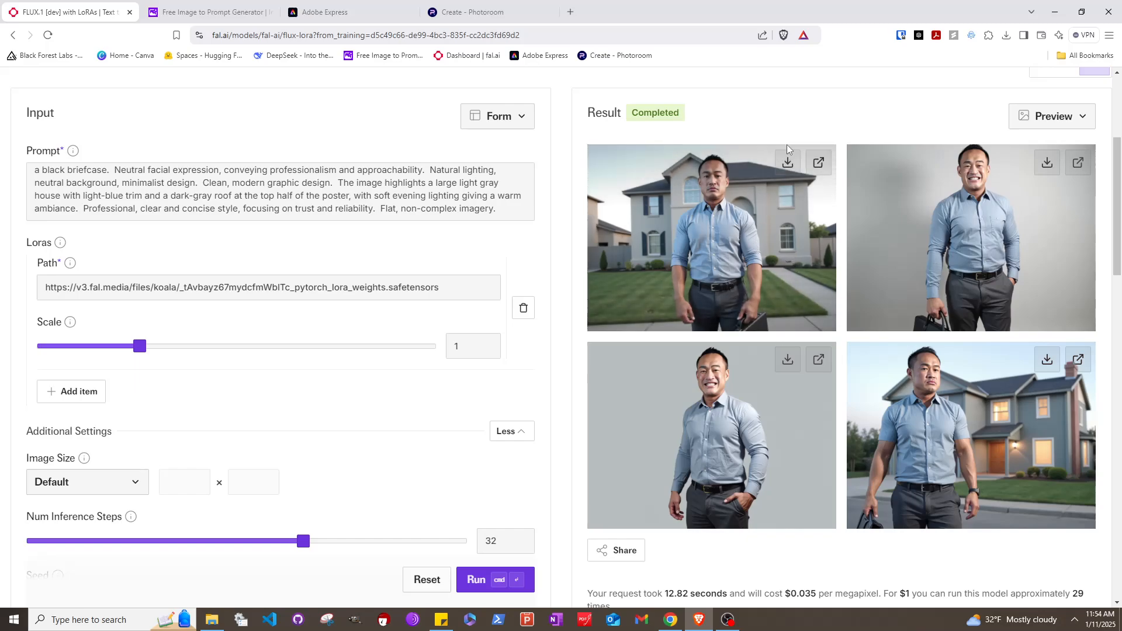
Inspect the man-before-house and smiling plain-background images at full size
left_click(818, 162)
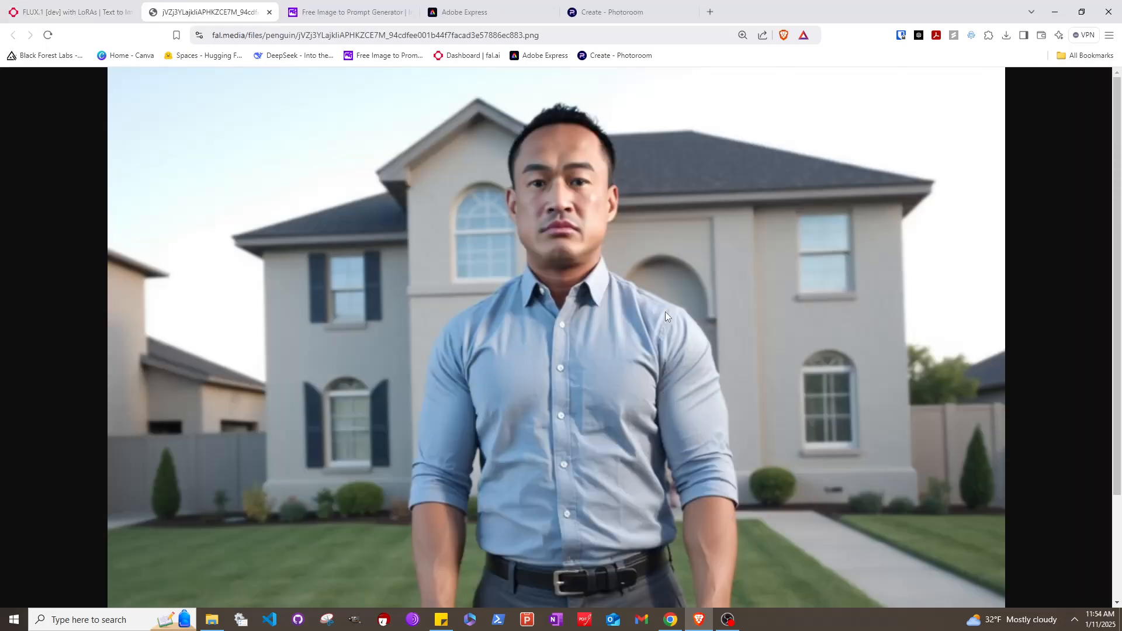
scroll(665, 311, "down", 3)
scroll(658, 325, "up", 3)
scroll(658, 324, "down", 3)
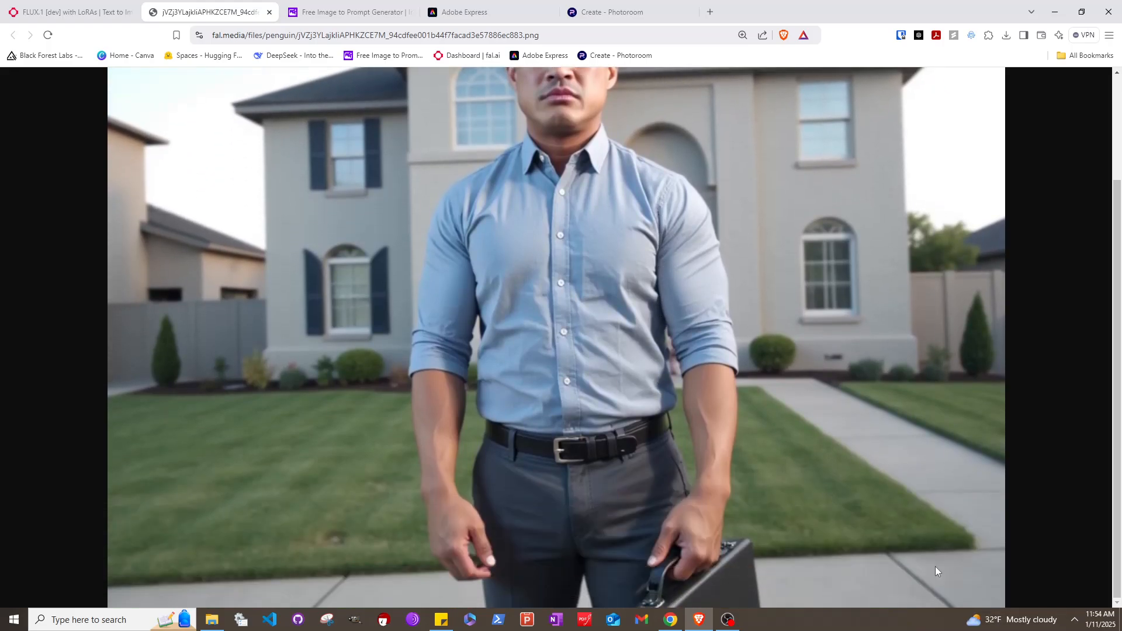
scroll(663, 321, "up", 3)
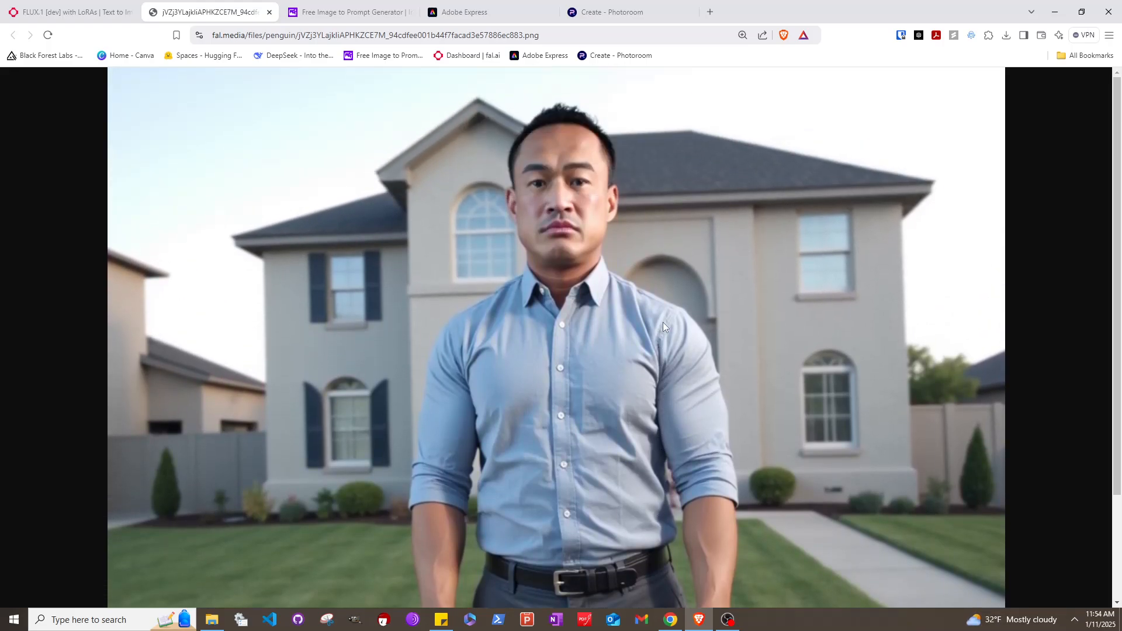
left_click(269, 12)
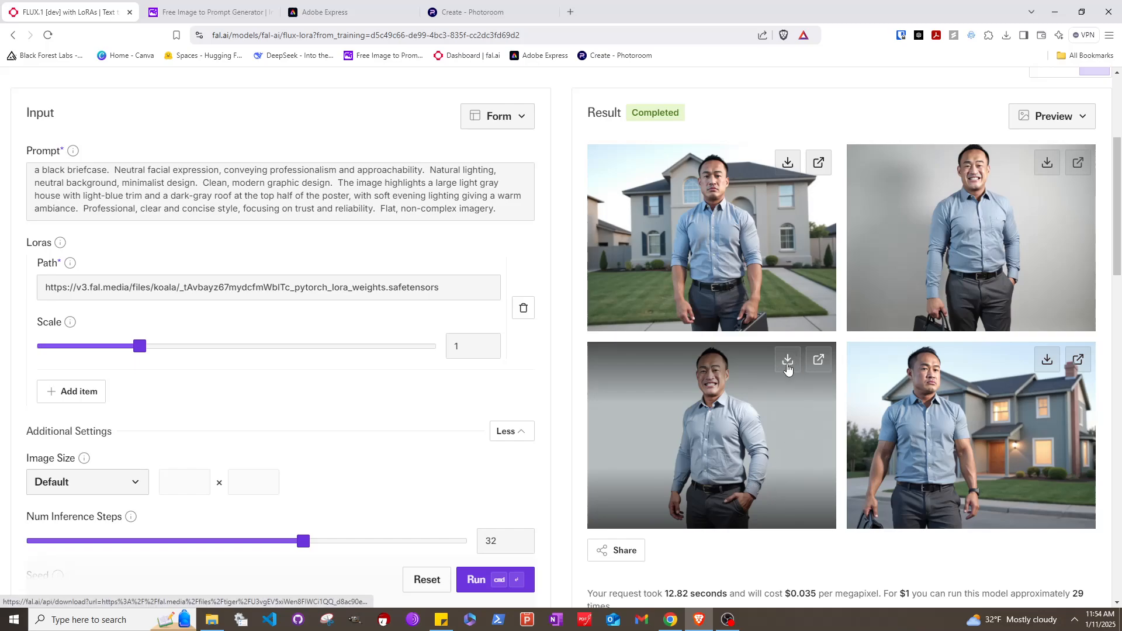
left_click(818, 360)
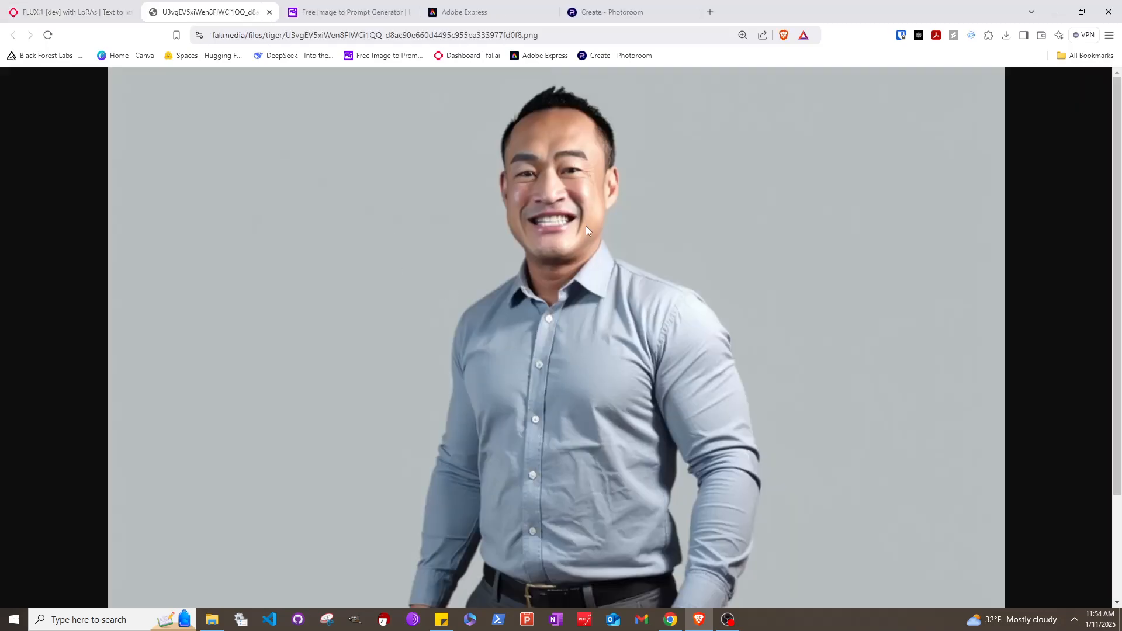
scroll(614, 444, "down", 3)
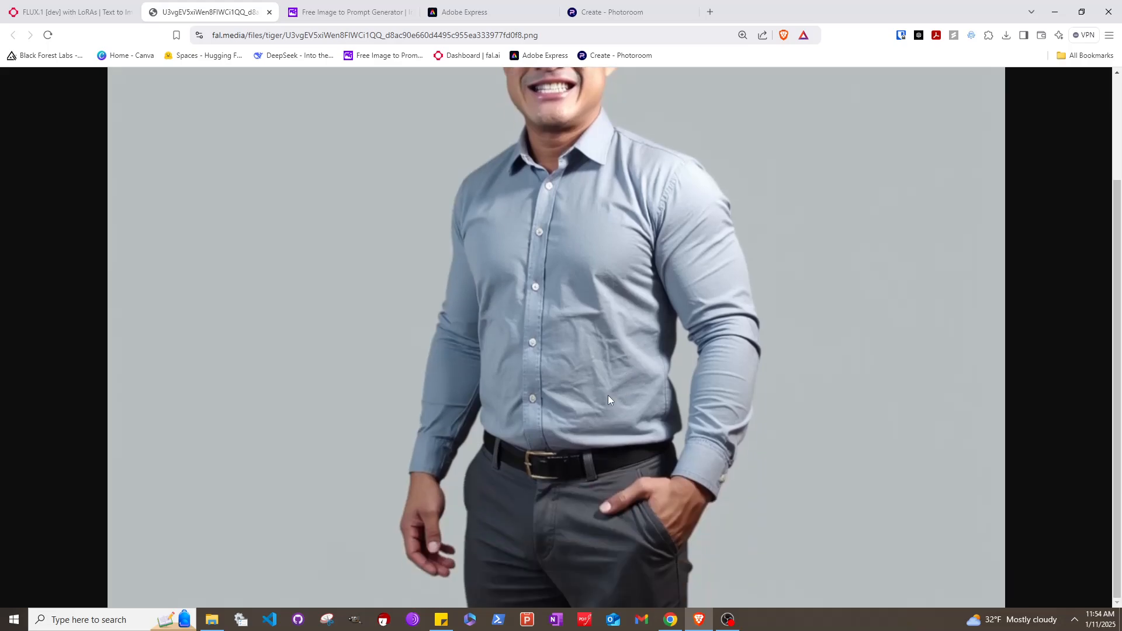
scroll(576, 380, "up", 3)
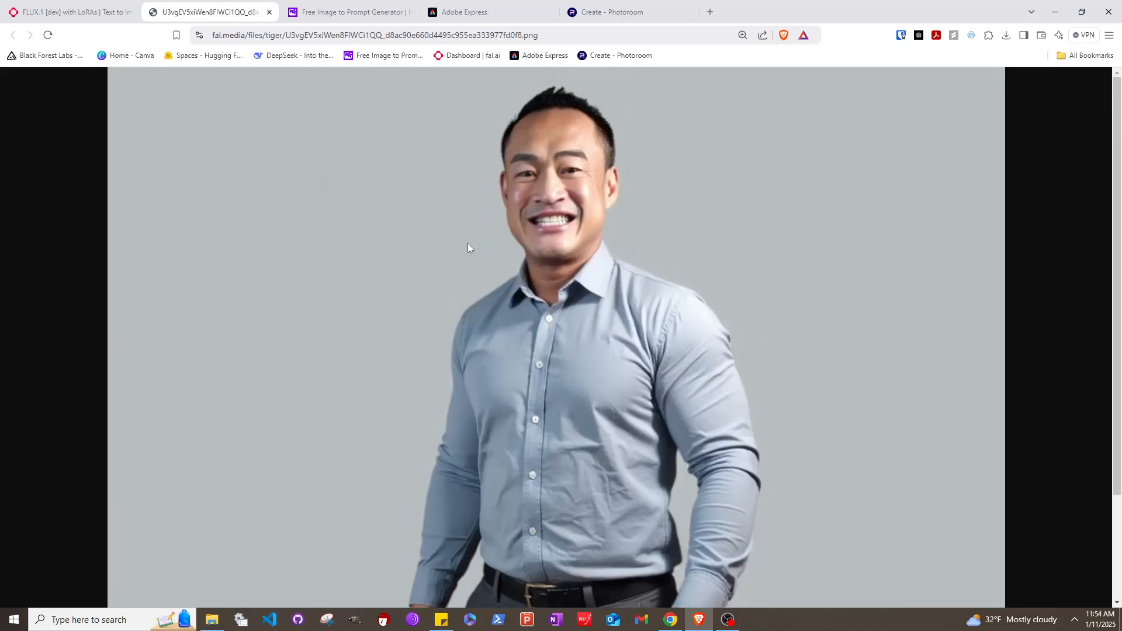
left_click(269, 12)
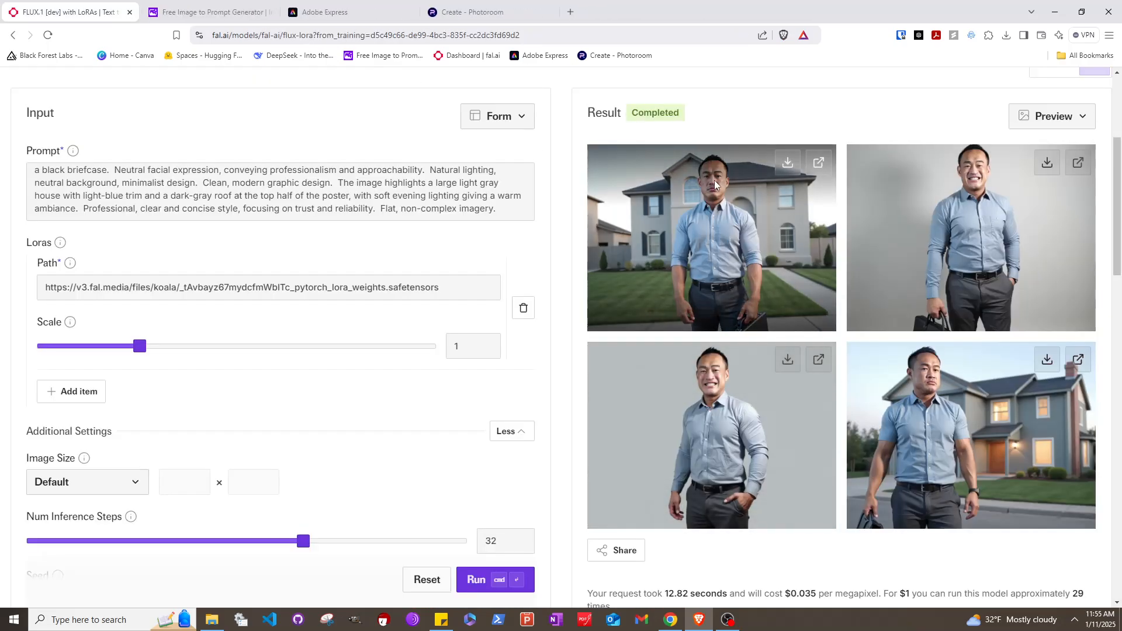
Download the man-before-the-house image as PNG and check the download history
left_click(786, 166)
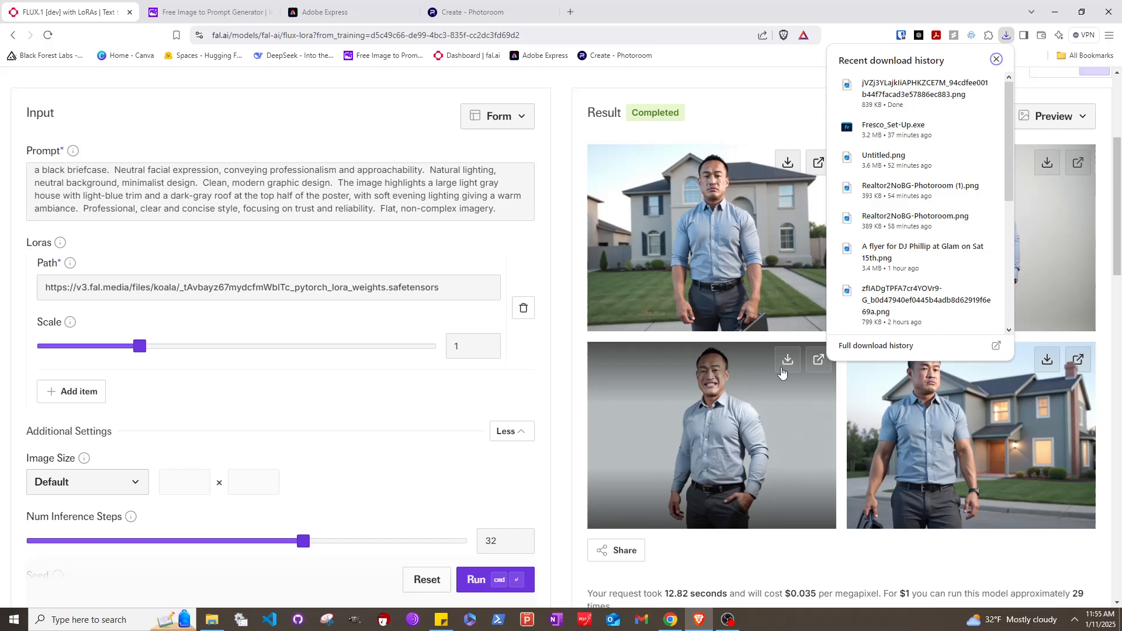
left_click(1005, 36)
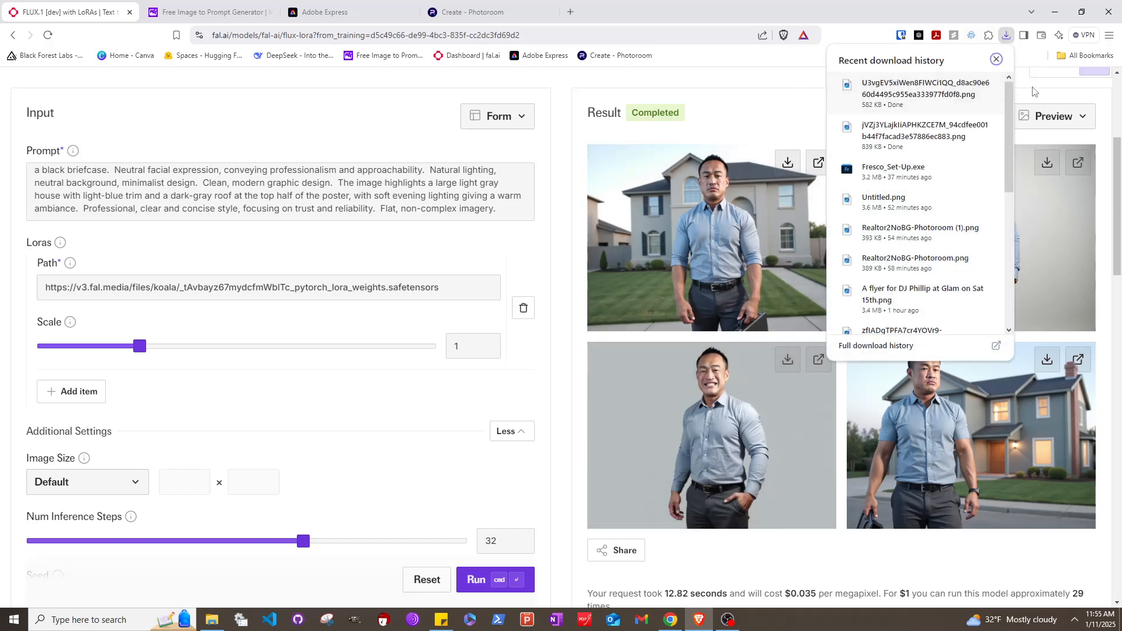
left_click(758, 108)
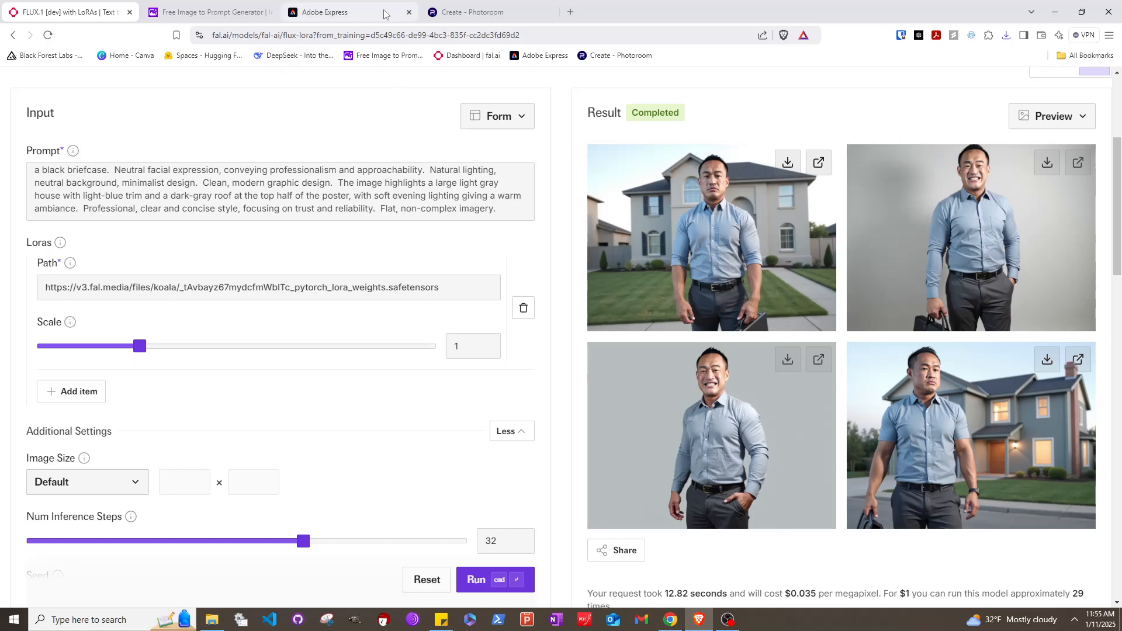
Start an Adobe Express design from the downloaded man-before-house PNG
left_click(347, 10)
left_click(323, 36)
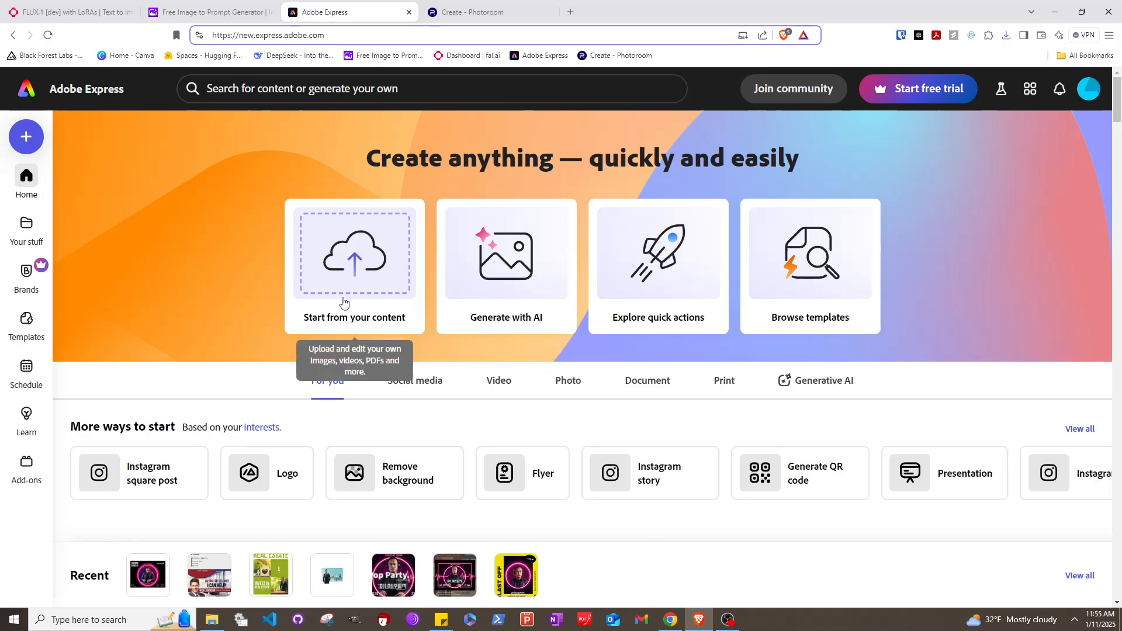
left_click(353, 258)
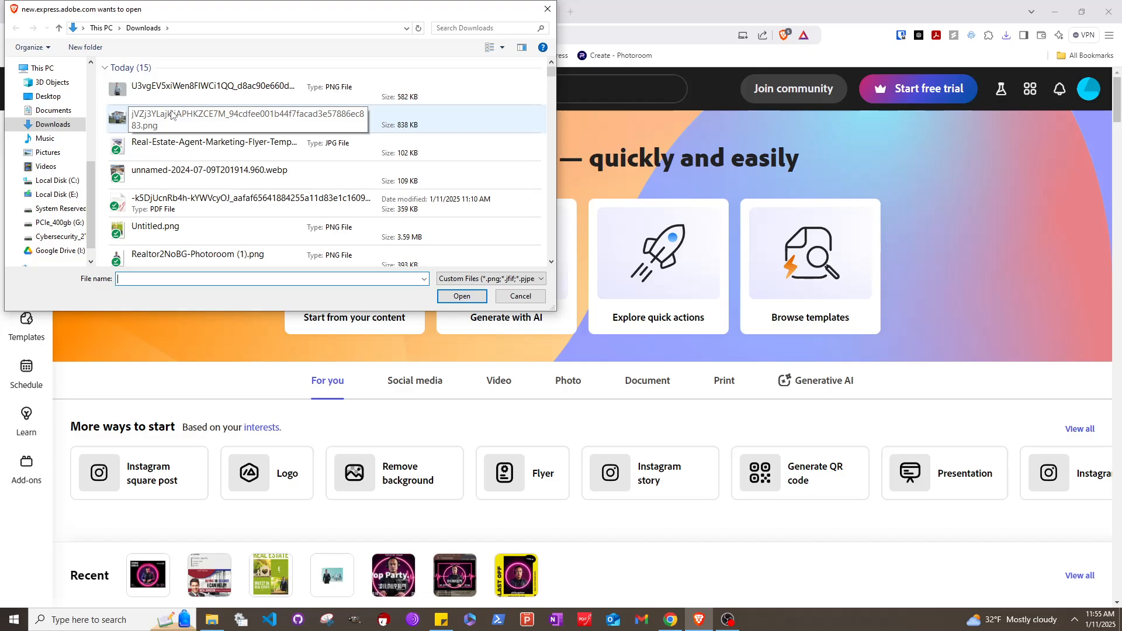
left_click(171, 115)
left_click(460, 296)
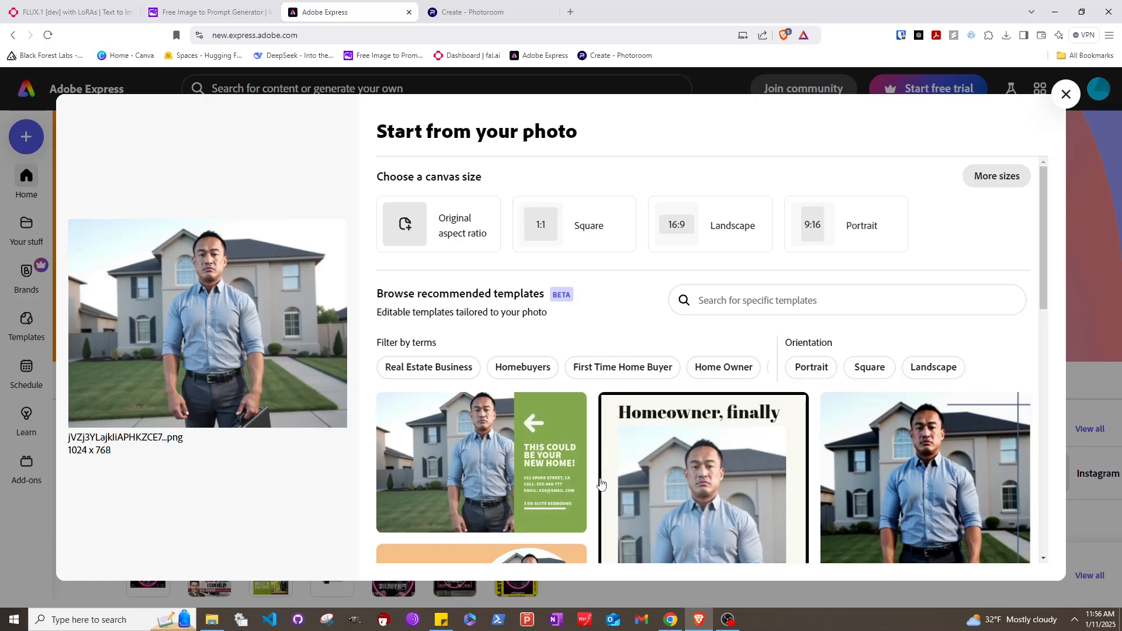
Browse the suggested templates and open the blue REAL ESTATE DREAM HOME template
scroll(541, 502, "down", 3)
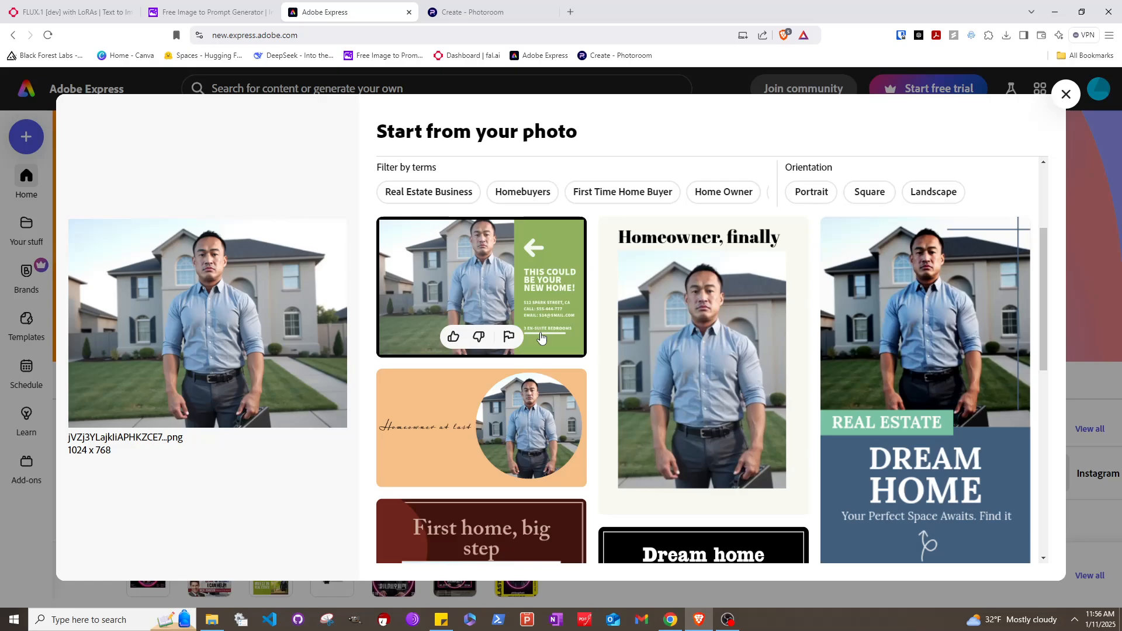
scroll(889, 340, "down", 3)
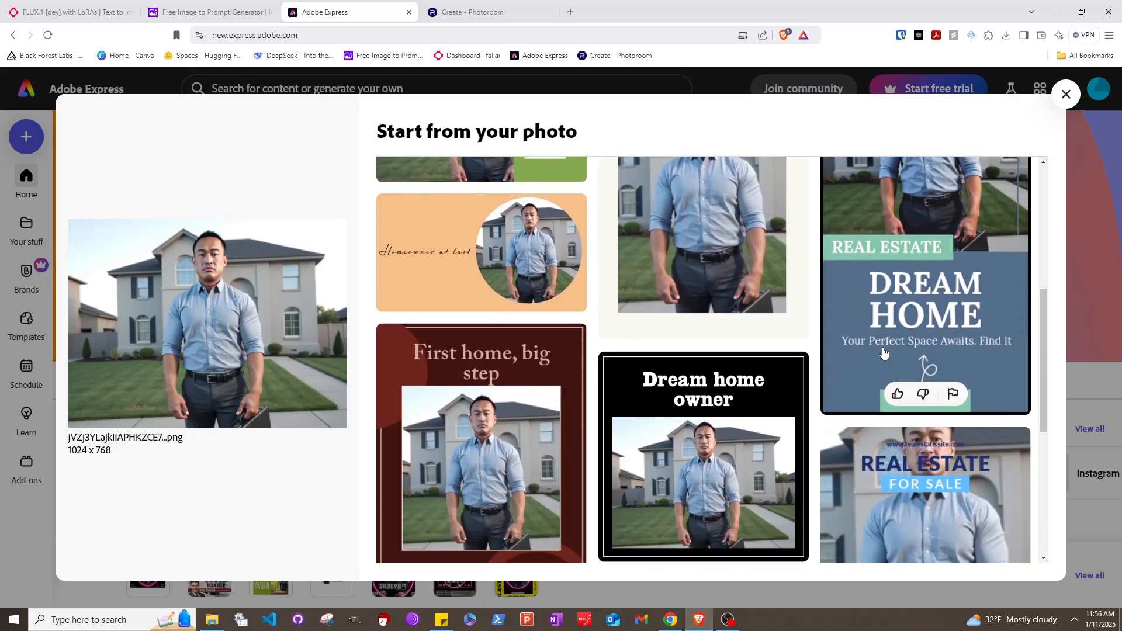
scroll(889, 340, "up", 1)
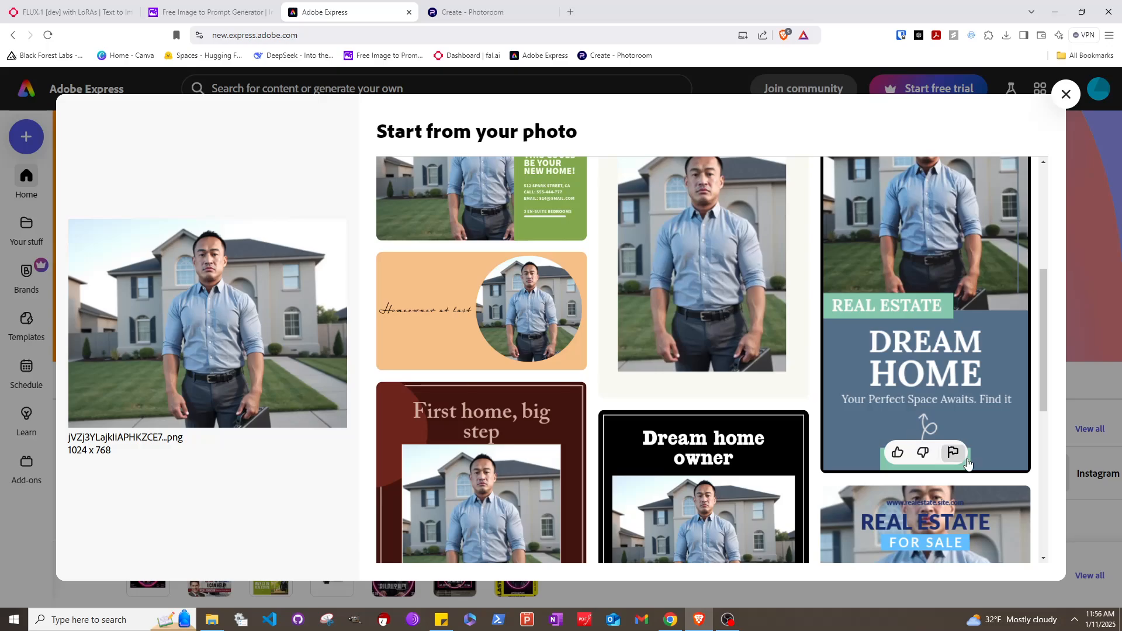
scroll(901, 436, "up", 1)
scroll(714, 425, "down", 3)
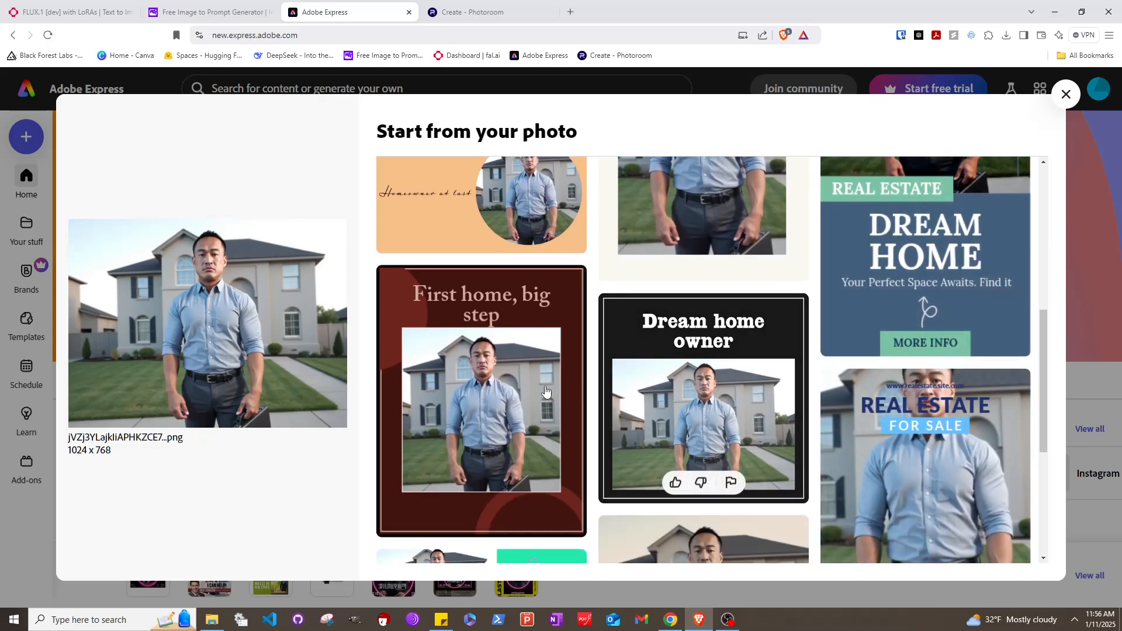
scroll(852, 452, "down", 3)
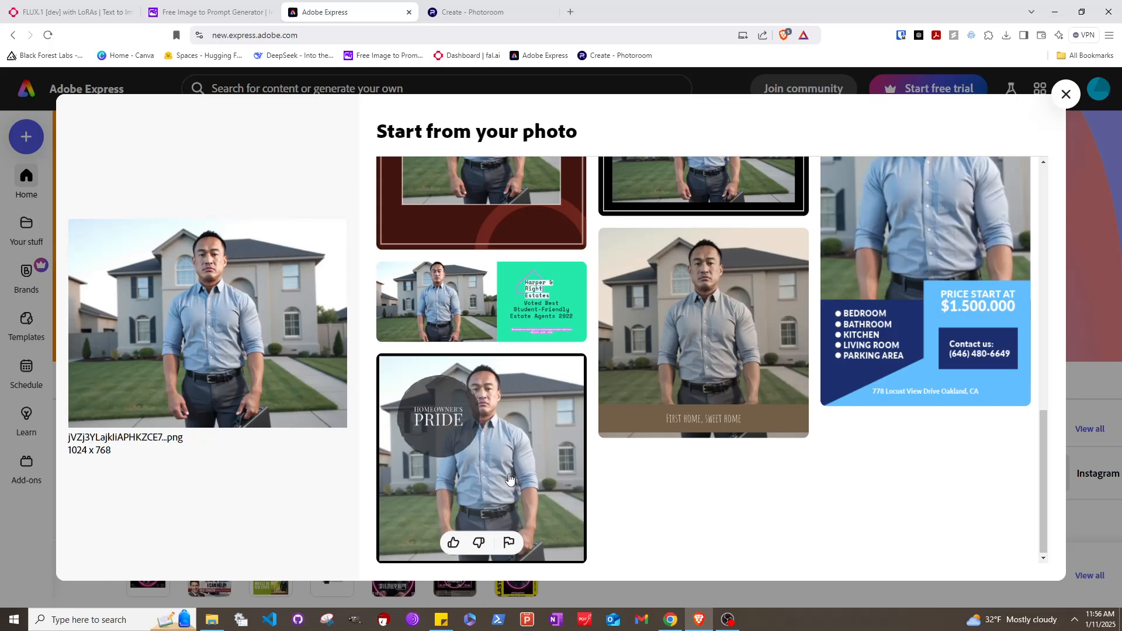
scroll(497, 409, "up", 3)
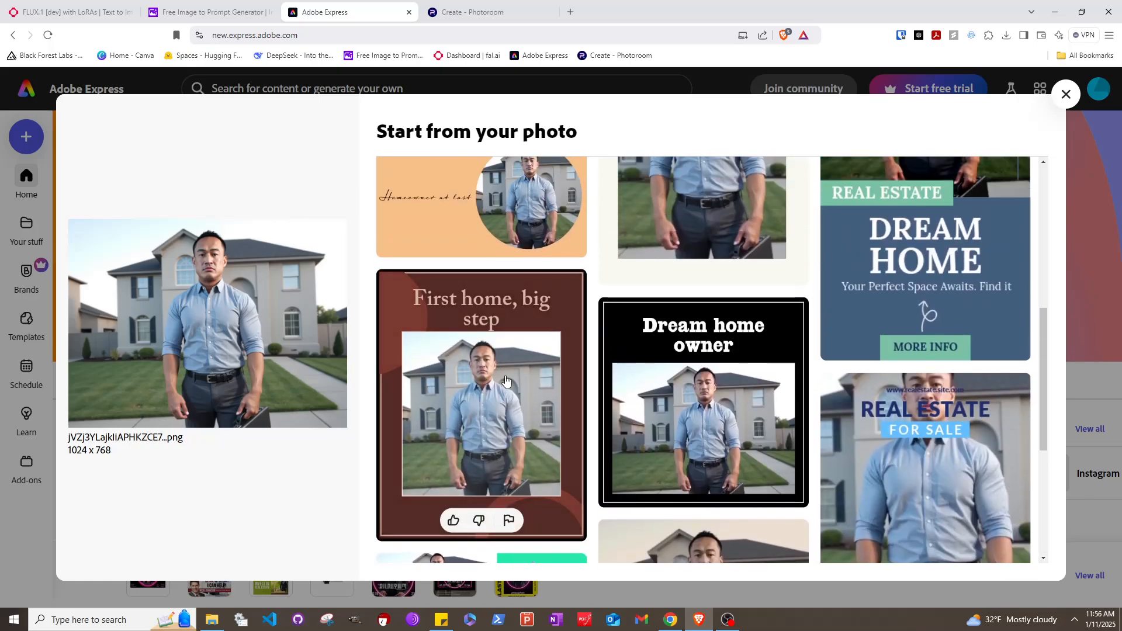
scroll(506, 381, "up", 3)
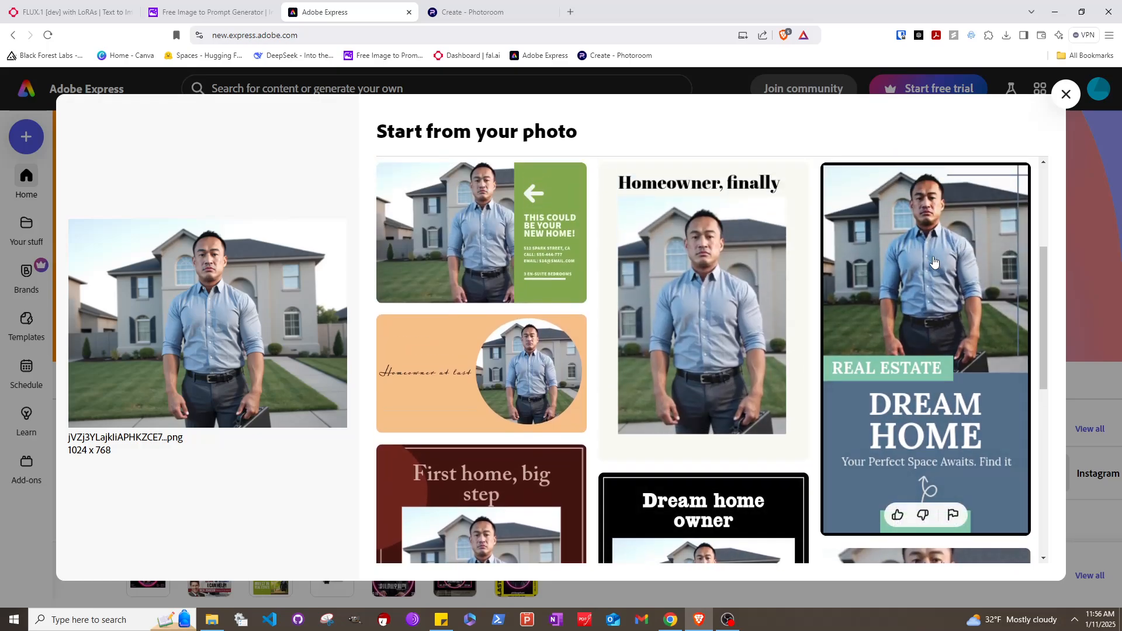
left_click(934, 262)
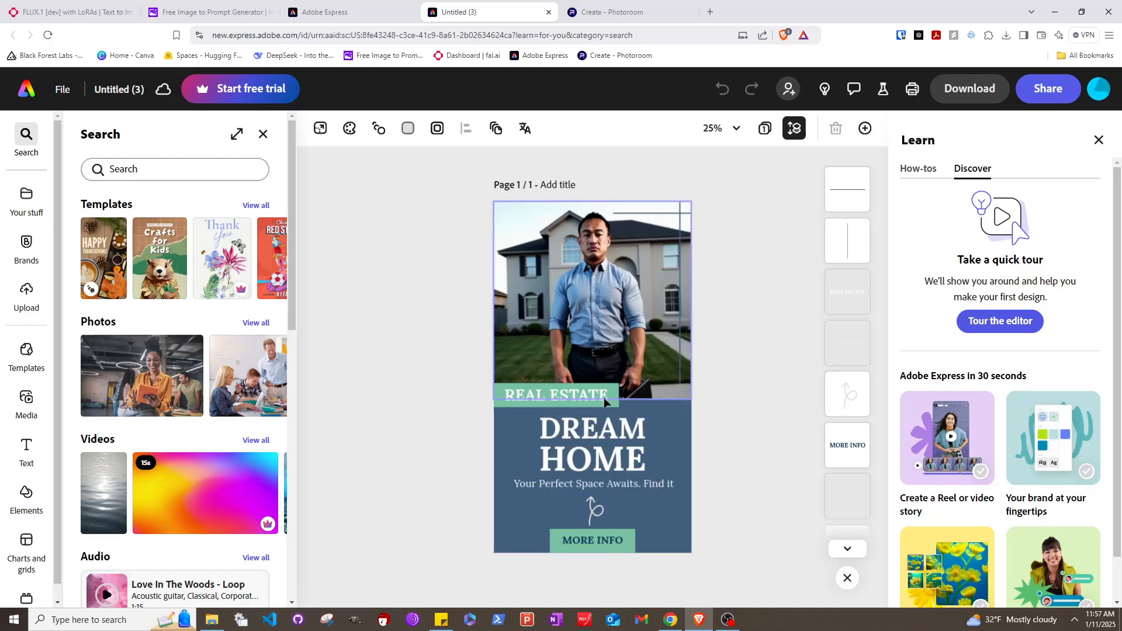
Add a text box with the agent's name, phone number and e-mail on three lines
left_click(596, 455)
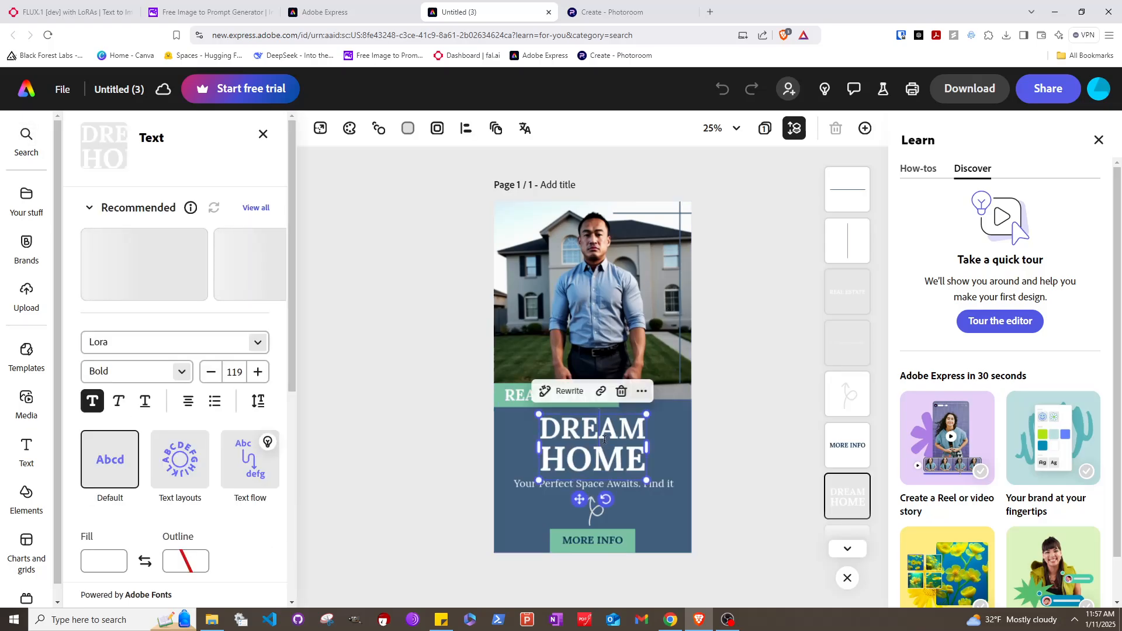
left_click(616, 465)
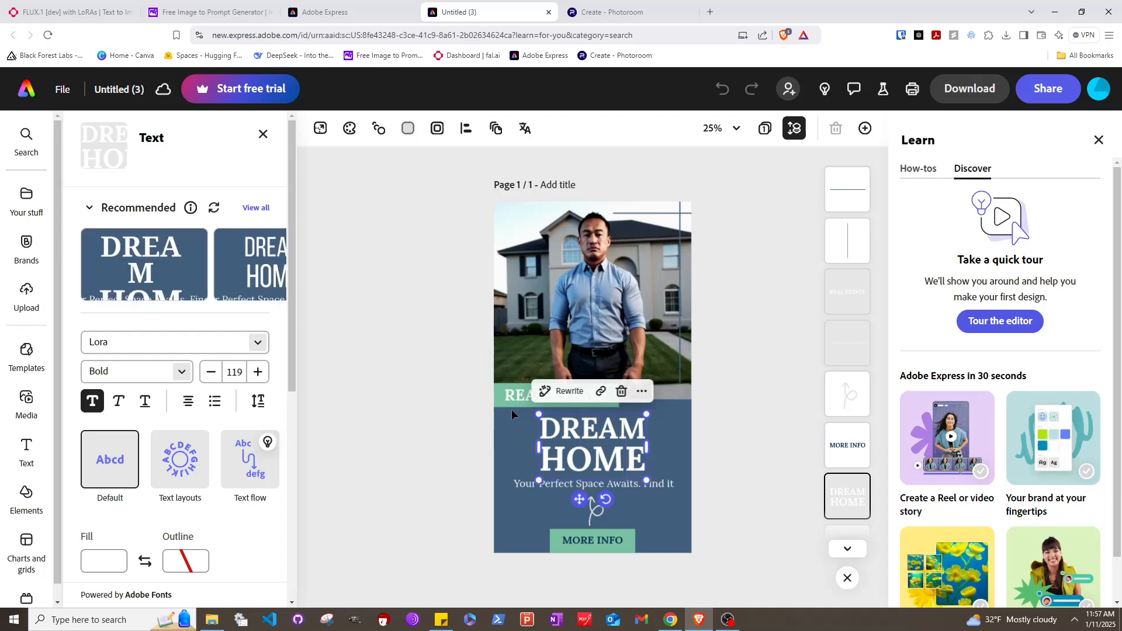
double_click(583, 401)
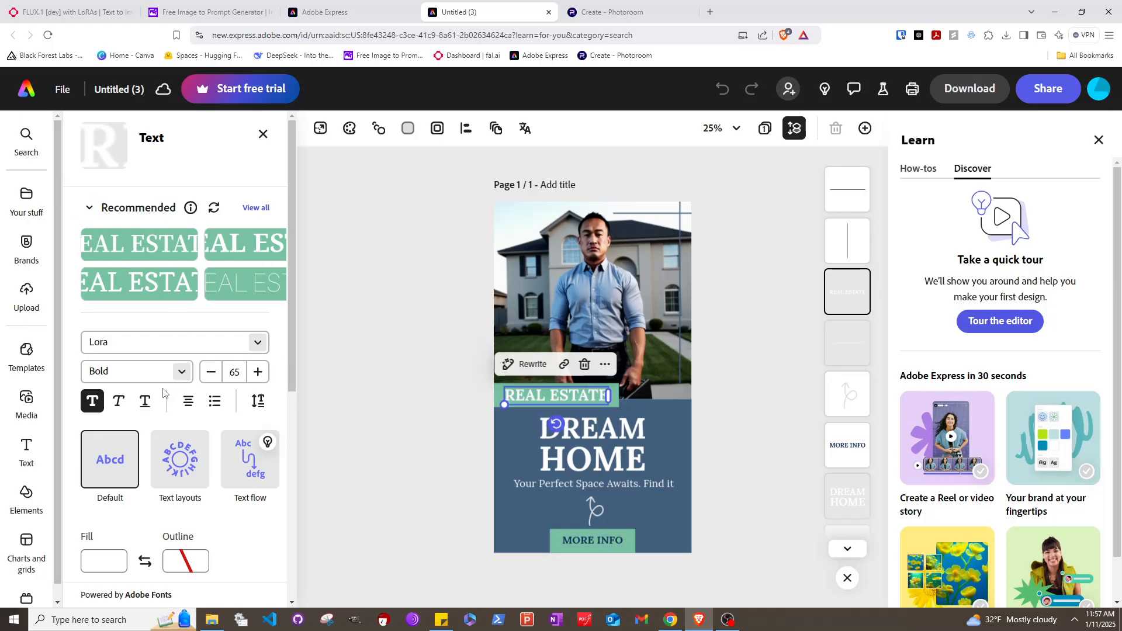
left_click(26, 450)
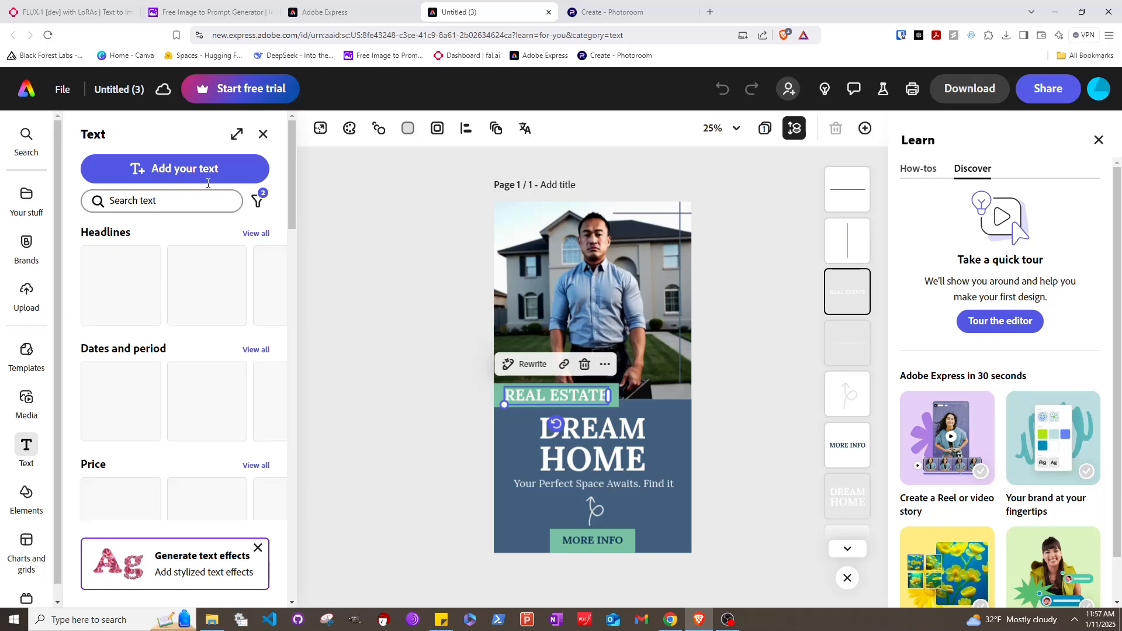
left_click(208, 183)
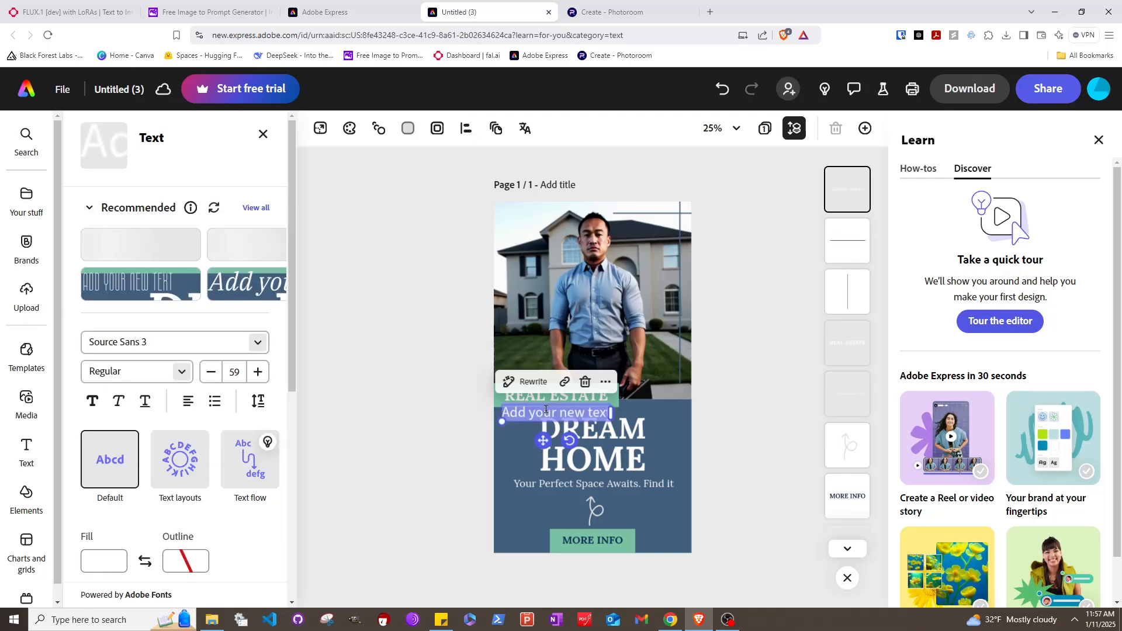
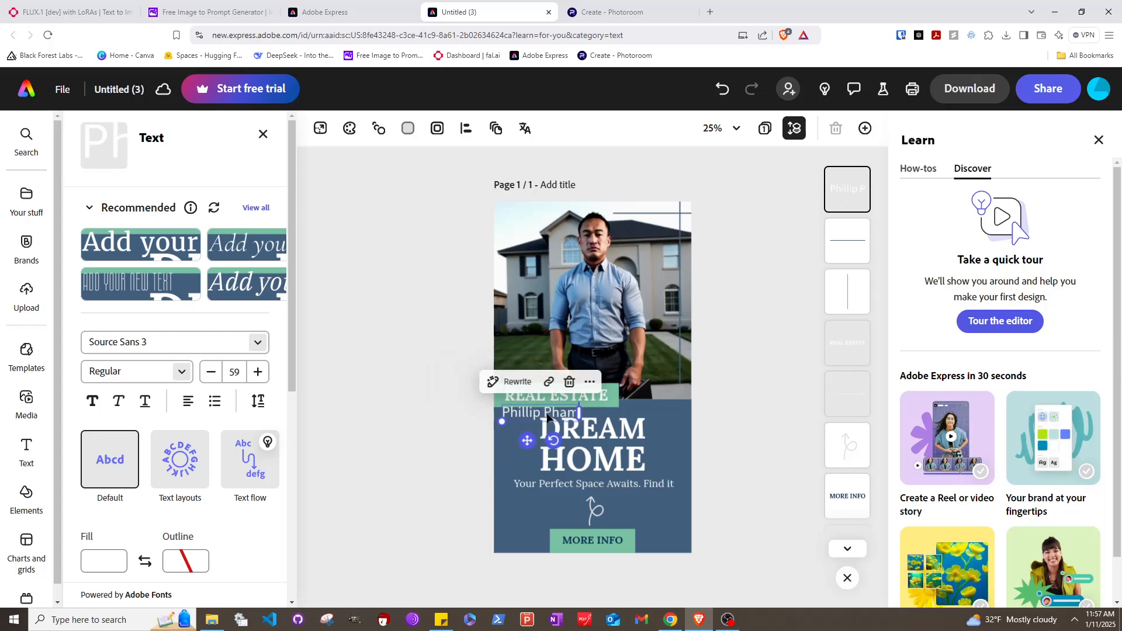
key("Return")
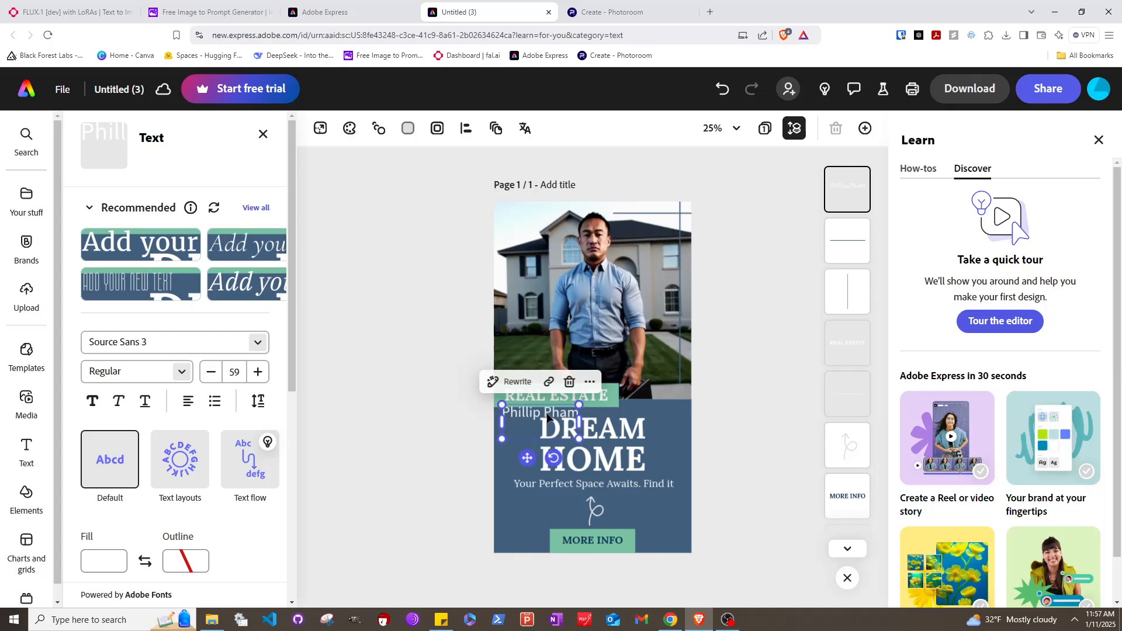
type("(555)")
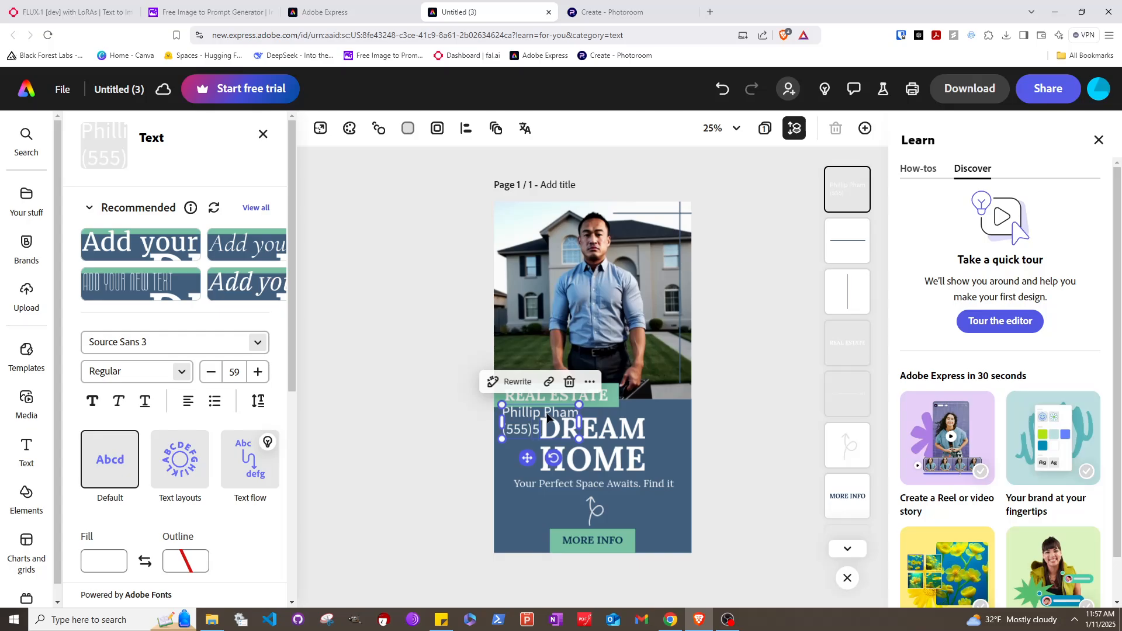
type("555-5555")
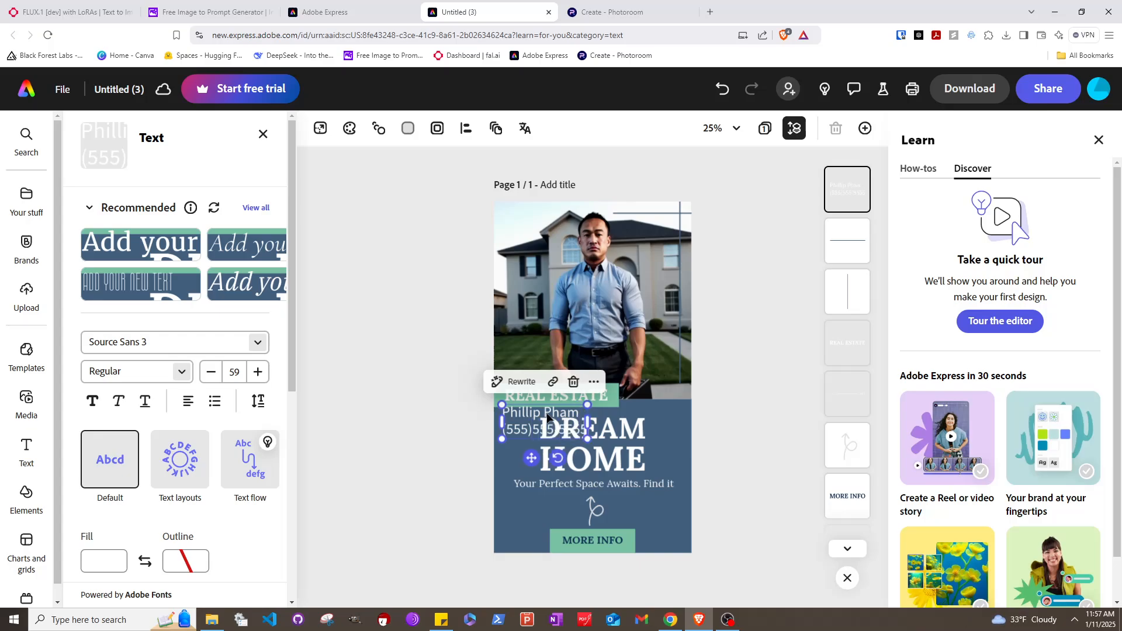
key("Return")
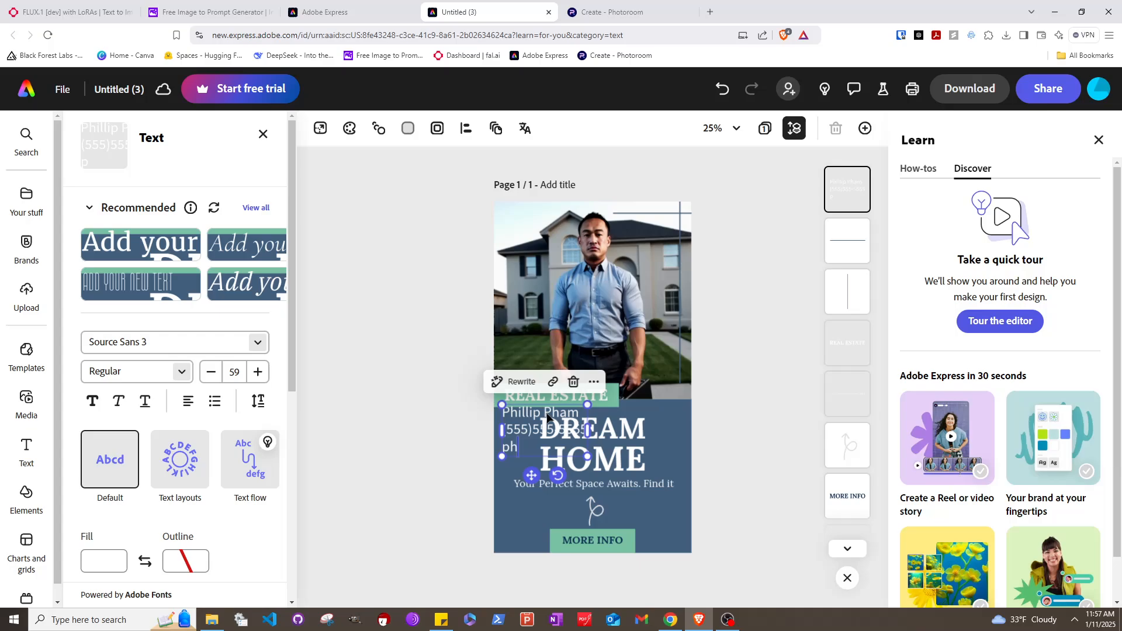
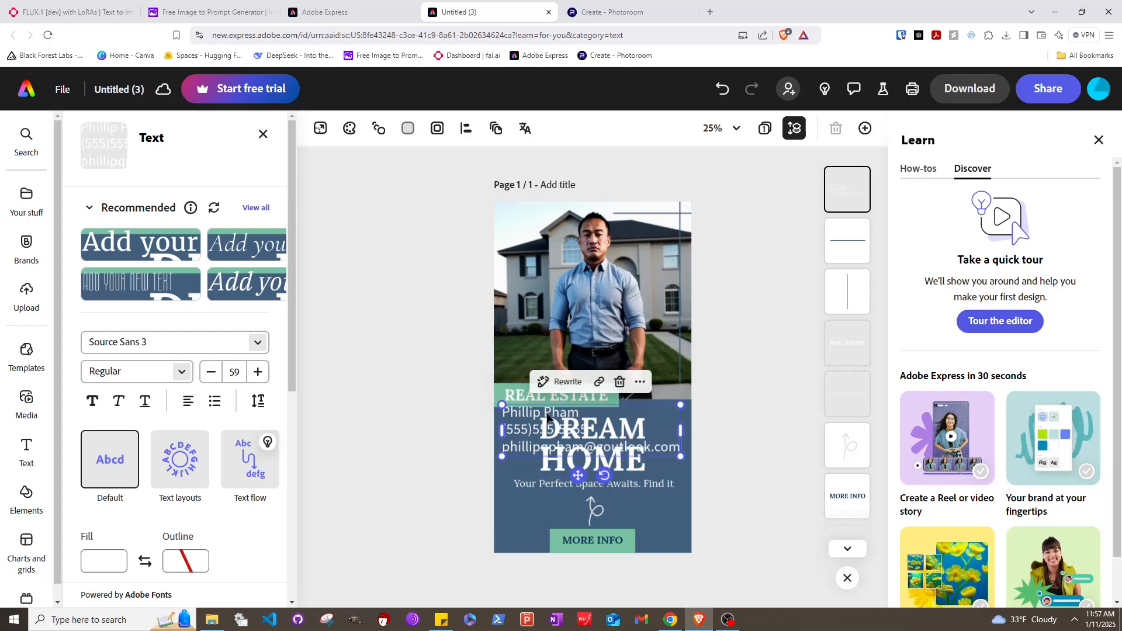
Remove the stray 'g' from the e-mail and move the contact block up onto the photo
left_click_drag(547, 414, 579, 568)
left_click(605, 448)
key("BackSpace")
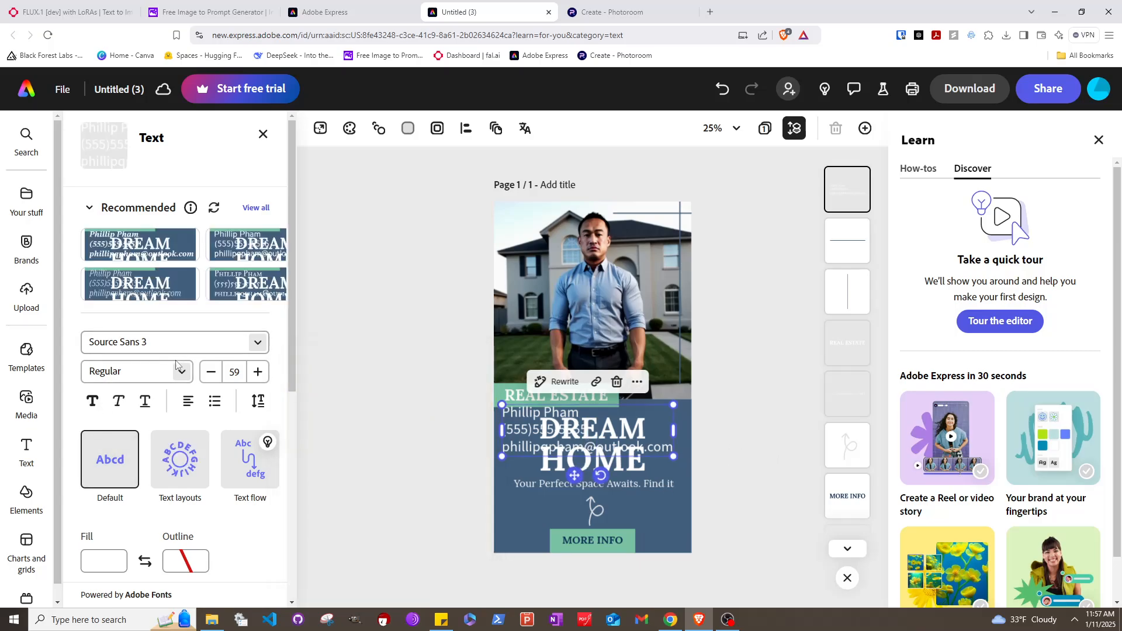
scroll(246, 492, "down", 1)
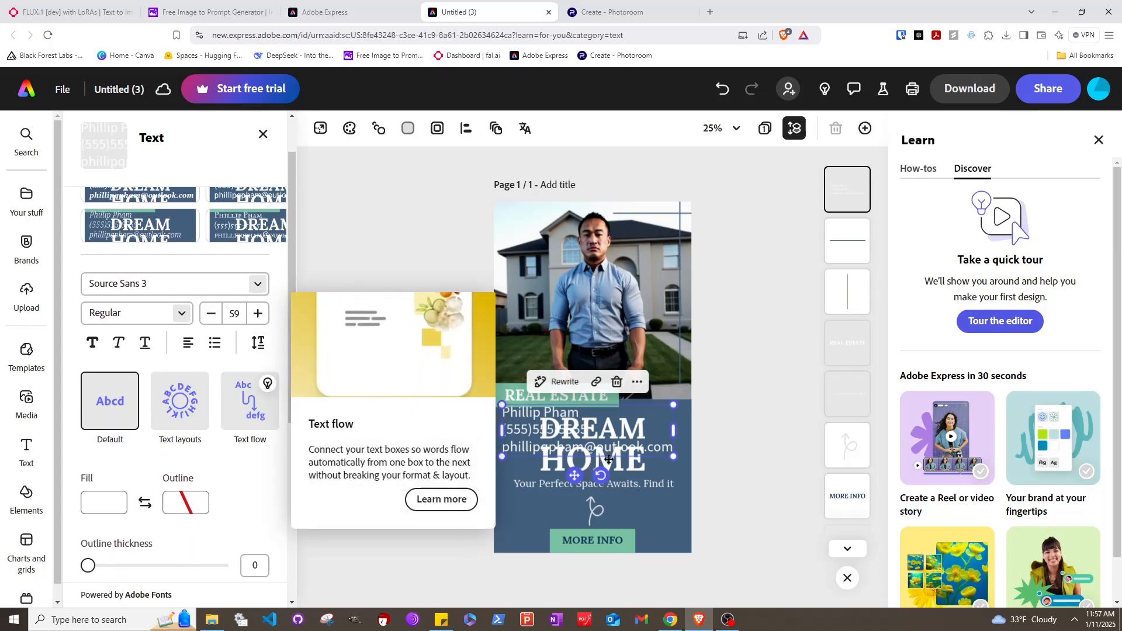
left_click_drag(650, 406, 647, 230)
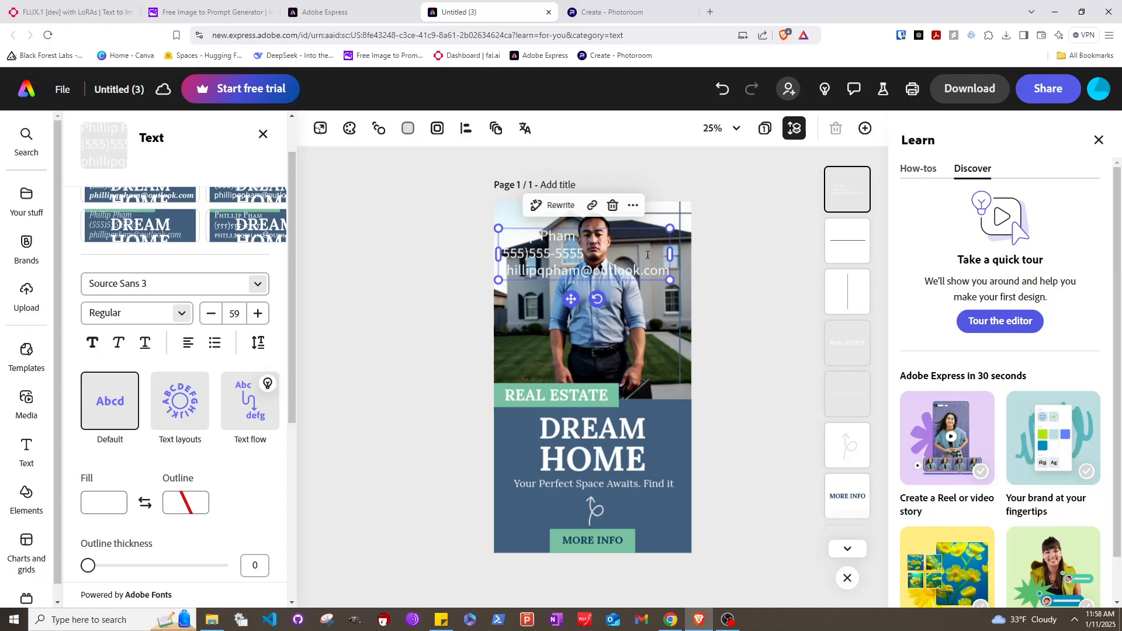
Drag the three-line contact block down over the man's chest, then deselect and reselect it
double_click(647, 255)
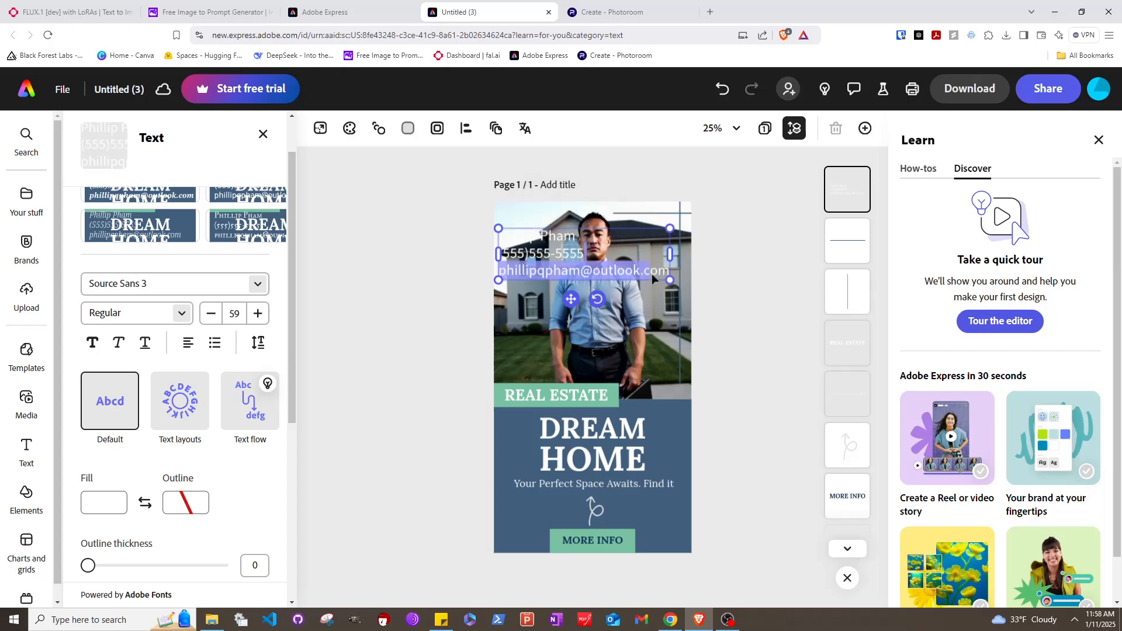
left_click(611, 233)
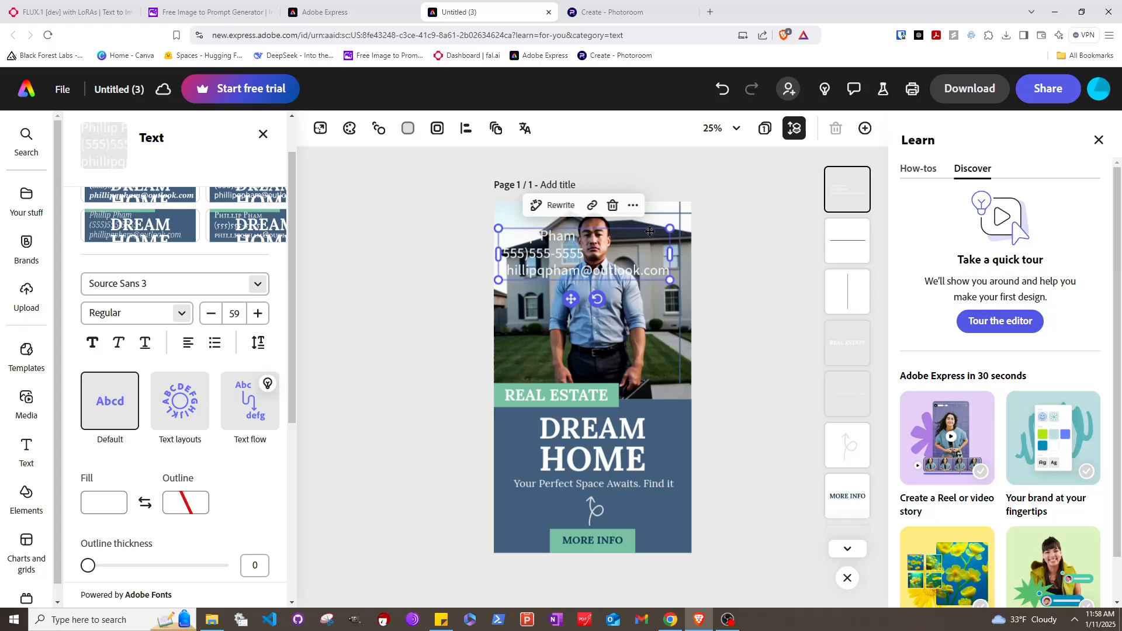
left_click_drag(649, 232, 646, 293)
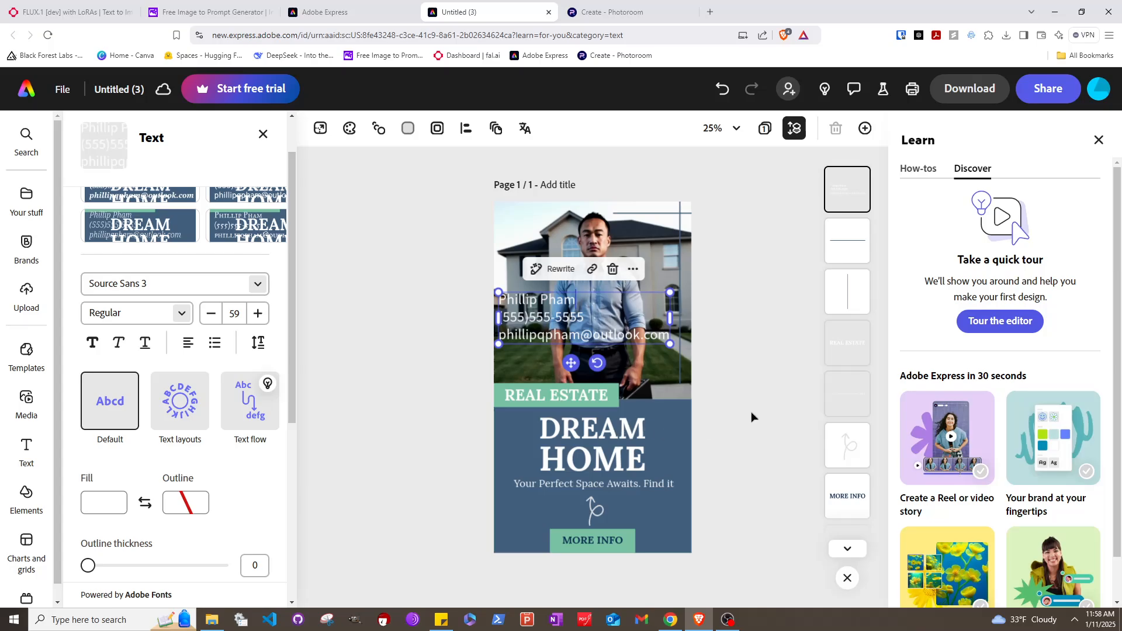
key("Escape")
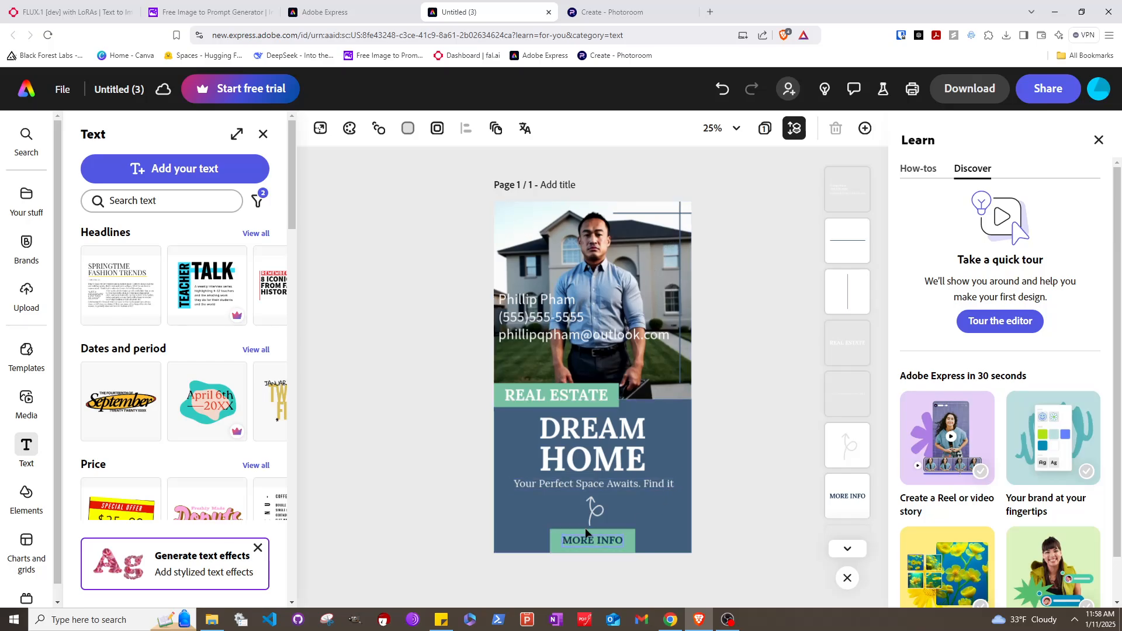
left_click(541, 311)
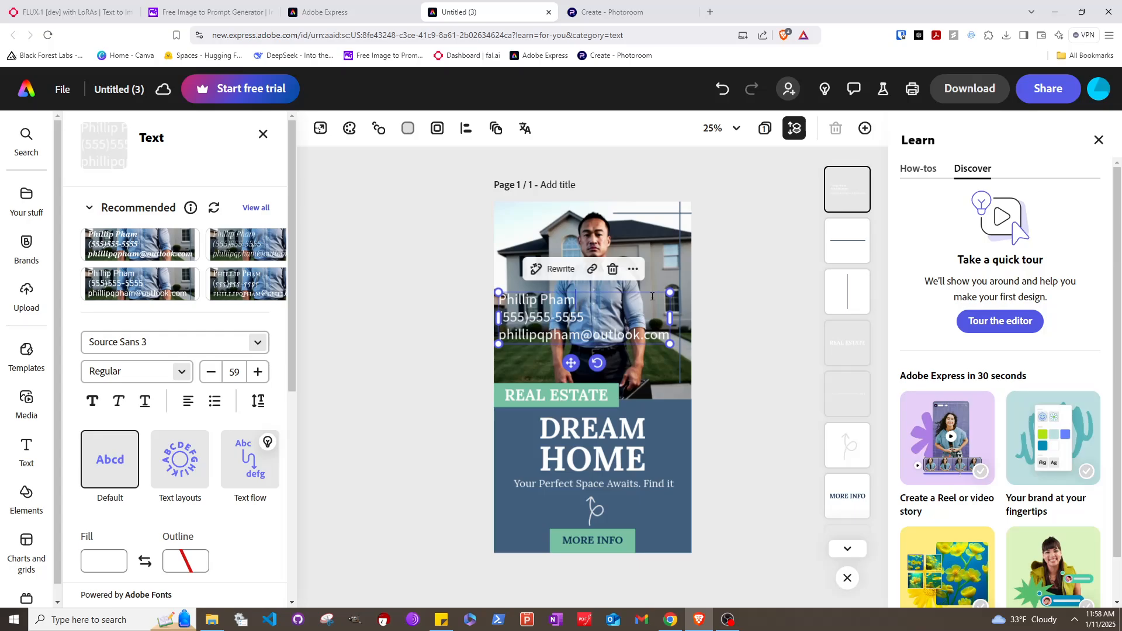
Delete the e-mail line so the contact block holds only the name and phone number
left_click_drag(652, 296, 653, 227)
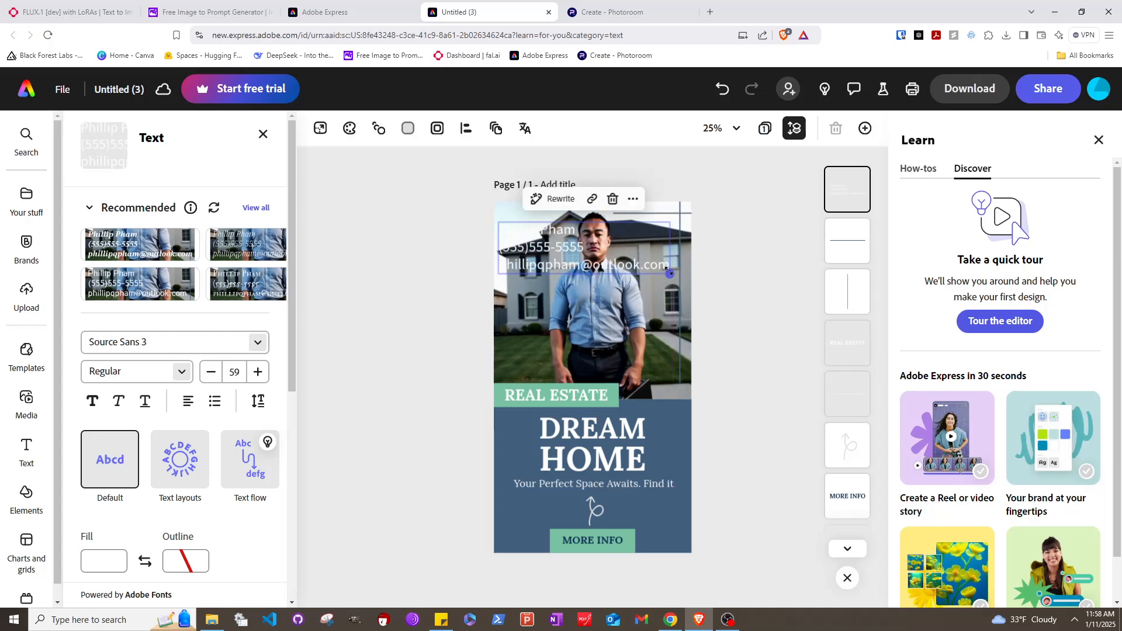
triple_click(657, 265)
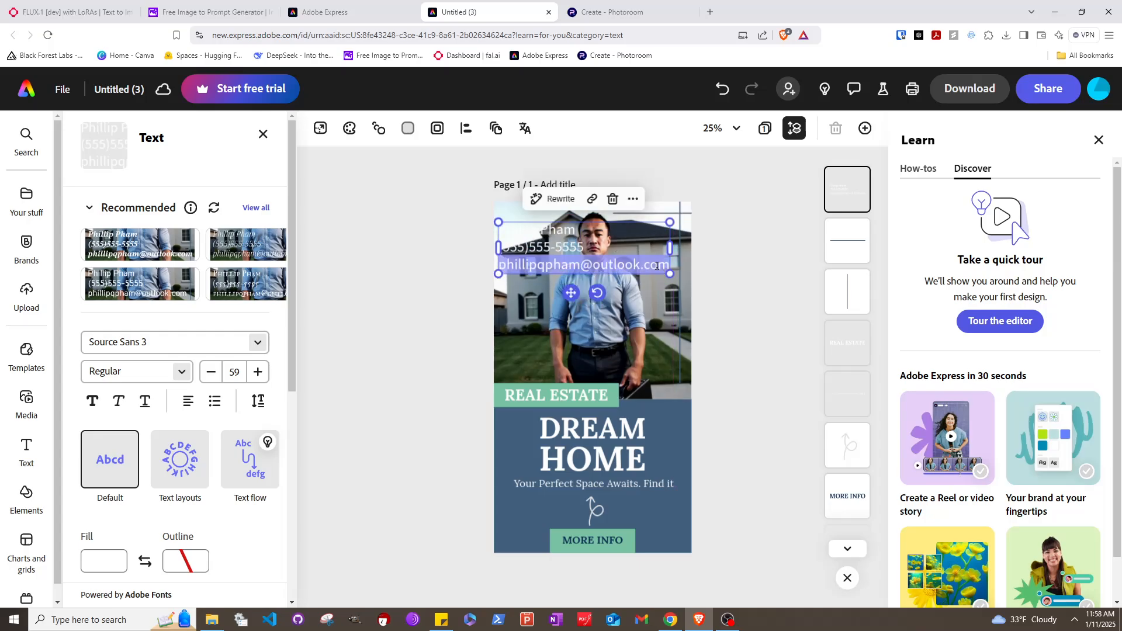
key("BackSpace")
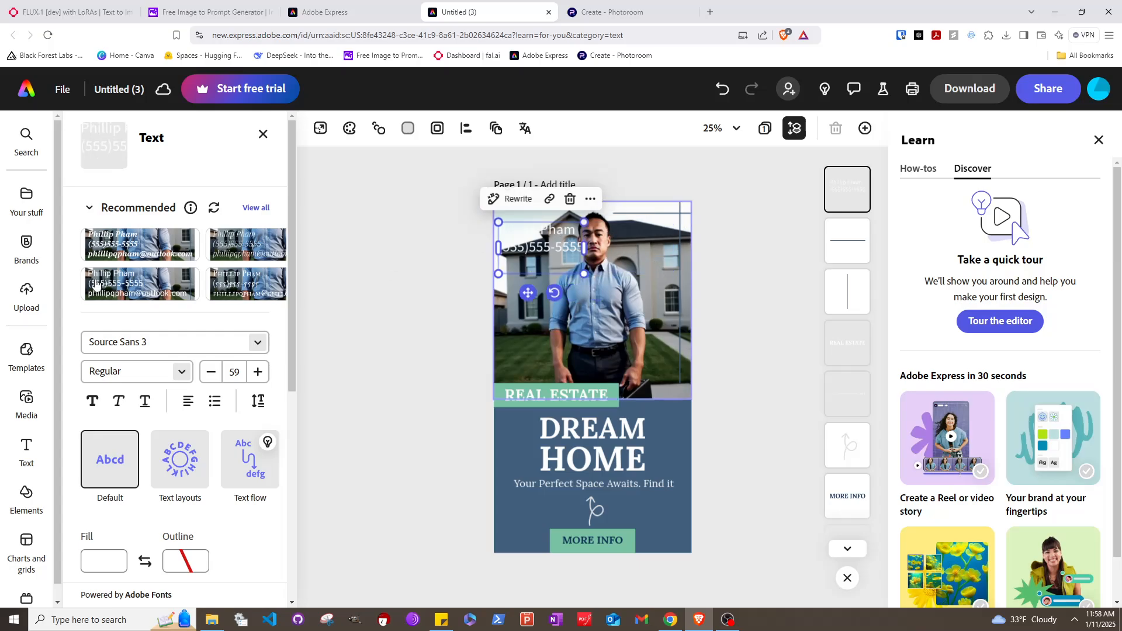
scroll(230, 471, "down", 2)
scroll(230, 471, "down", 4)
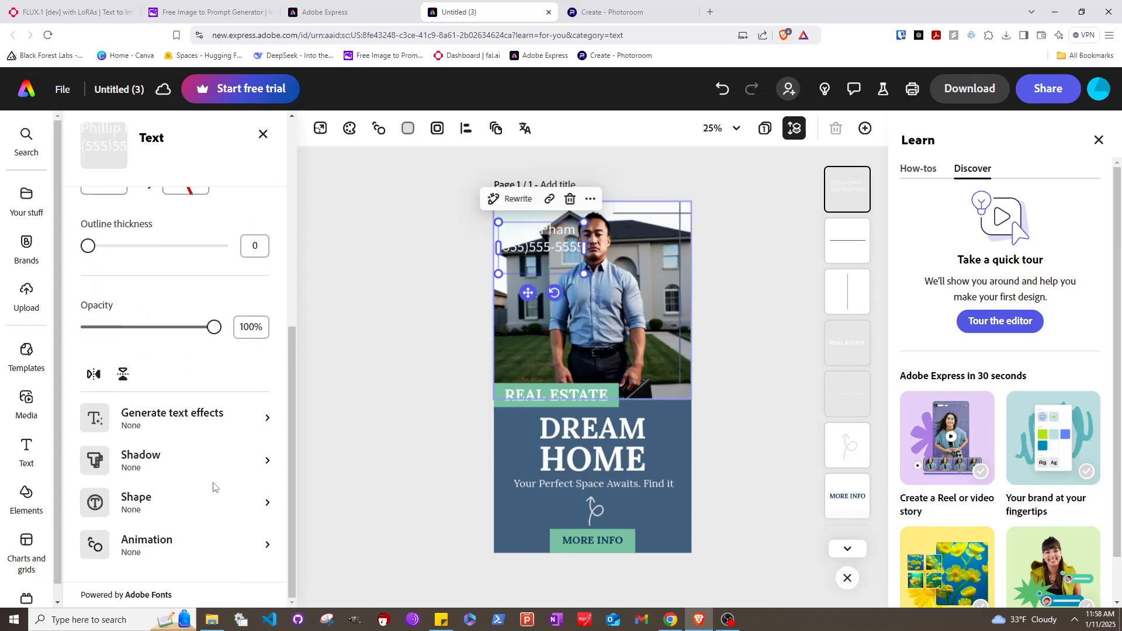
scroll(214, 487, "up", 6)
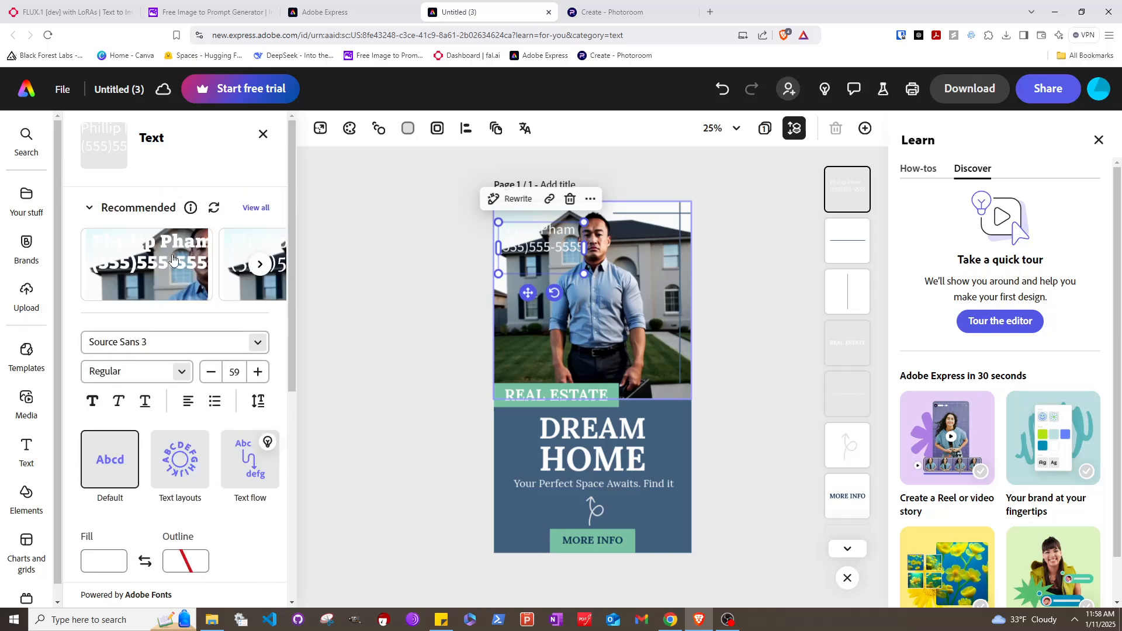
Move the two-line contact block down onto the blue area above MORE INFO
left_click(194, 562)
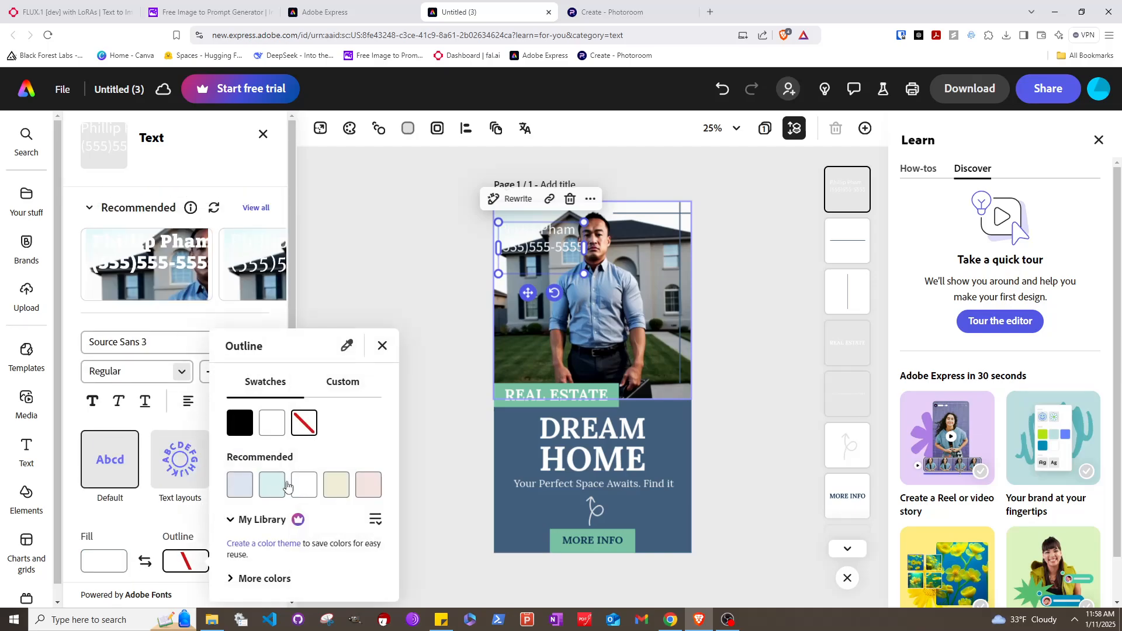
left_click(383, 345)
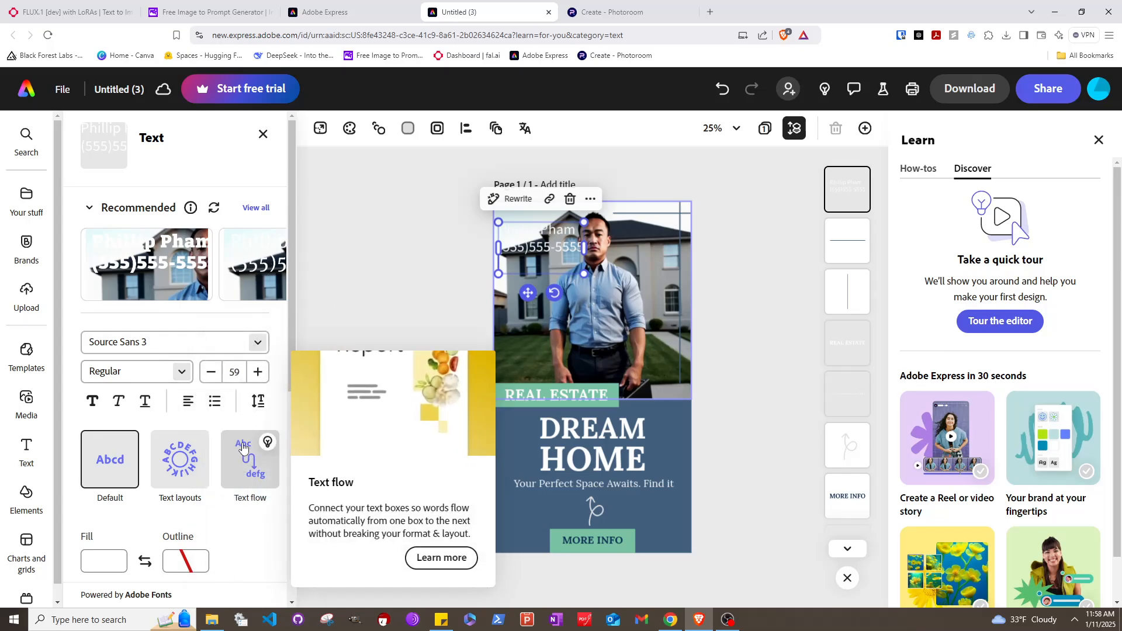
left_click(585, 200)
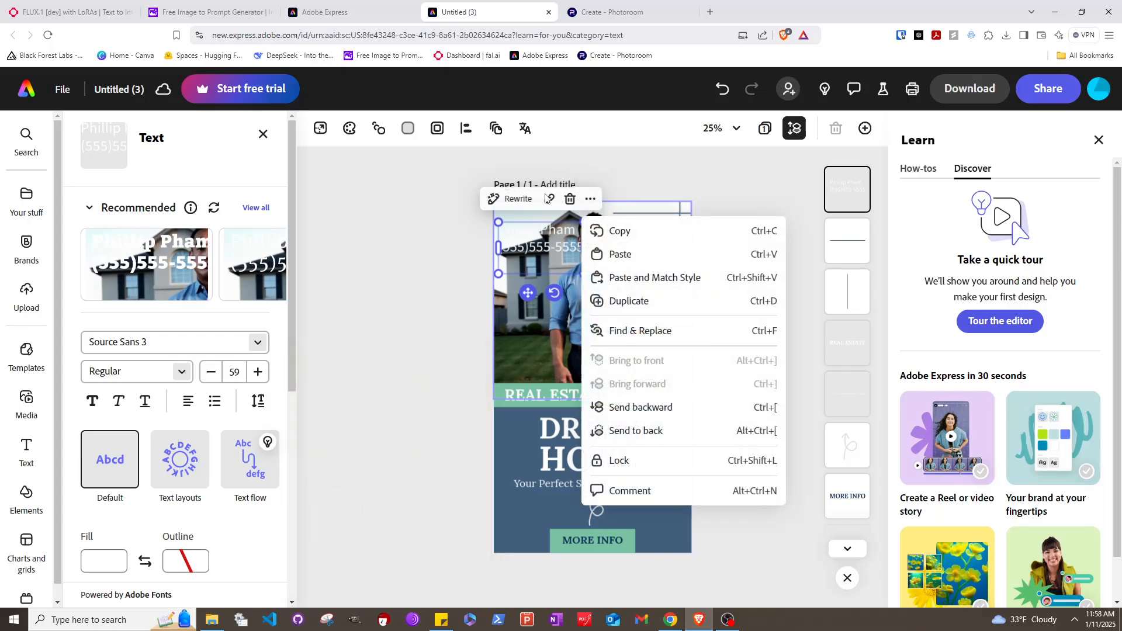
left_click(526, 266)
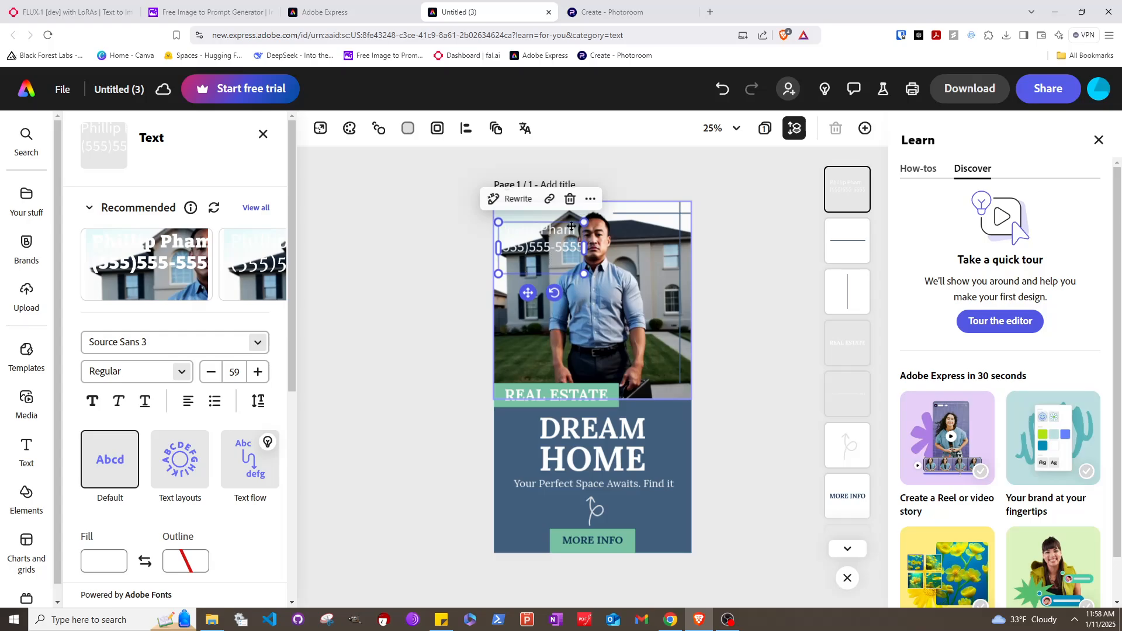
left_click_drag(577, 228, 565, 220)
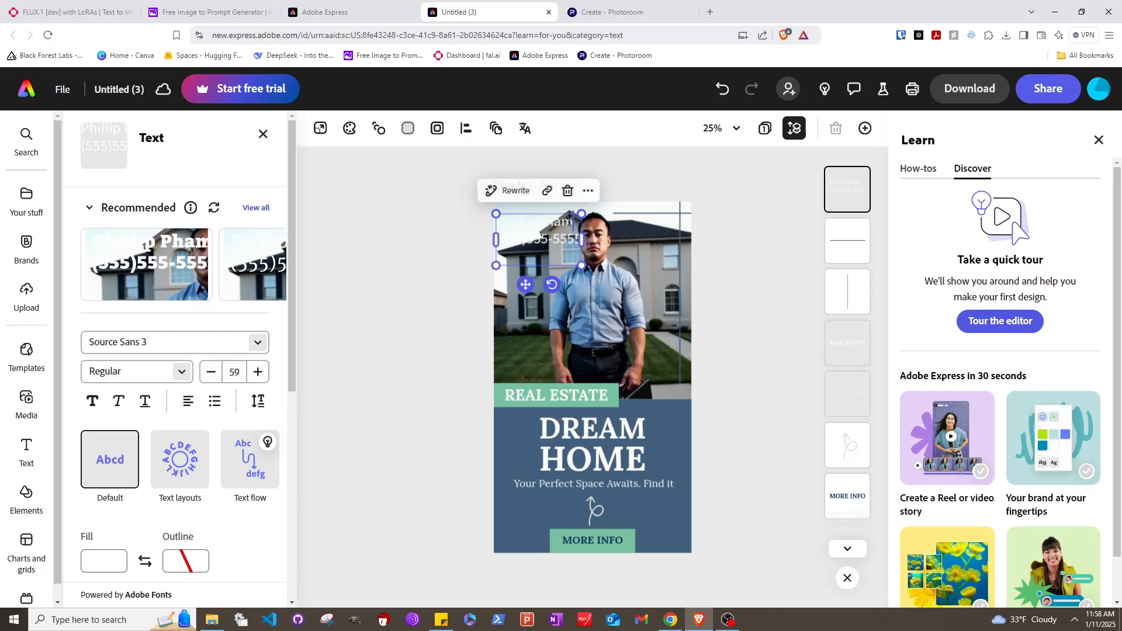
left_click_drag(568, 218, 576, 497)
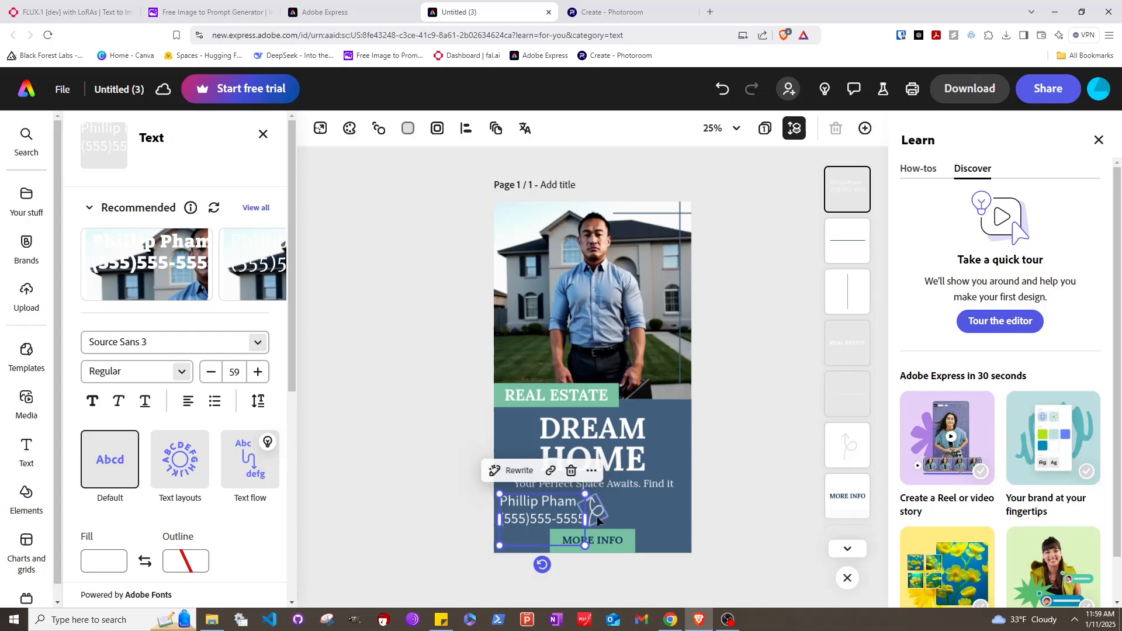
Download the DREAM HOME flyer as a PNG, Untitled (3).png, and check the recent downloads
left_click(970, 89)
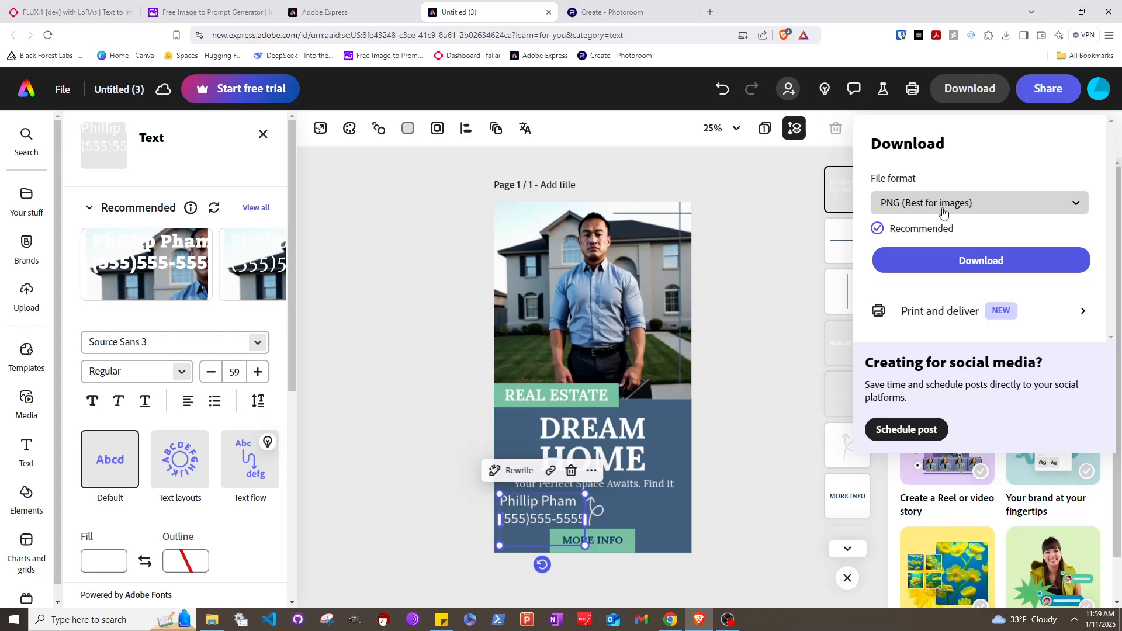
left_click(938, 269)
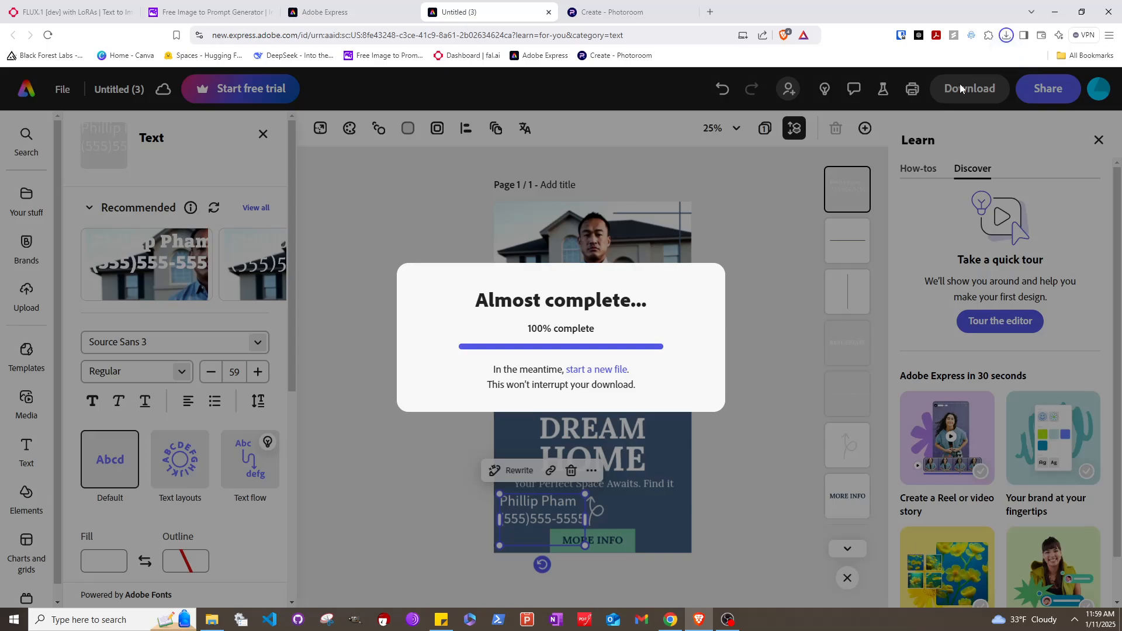
left_click(1007, 36)
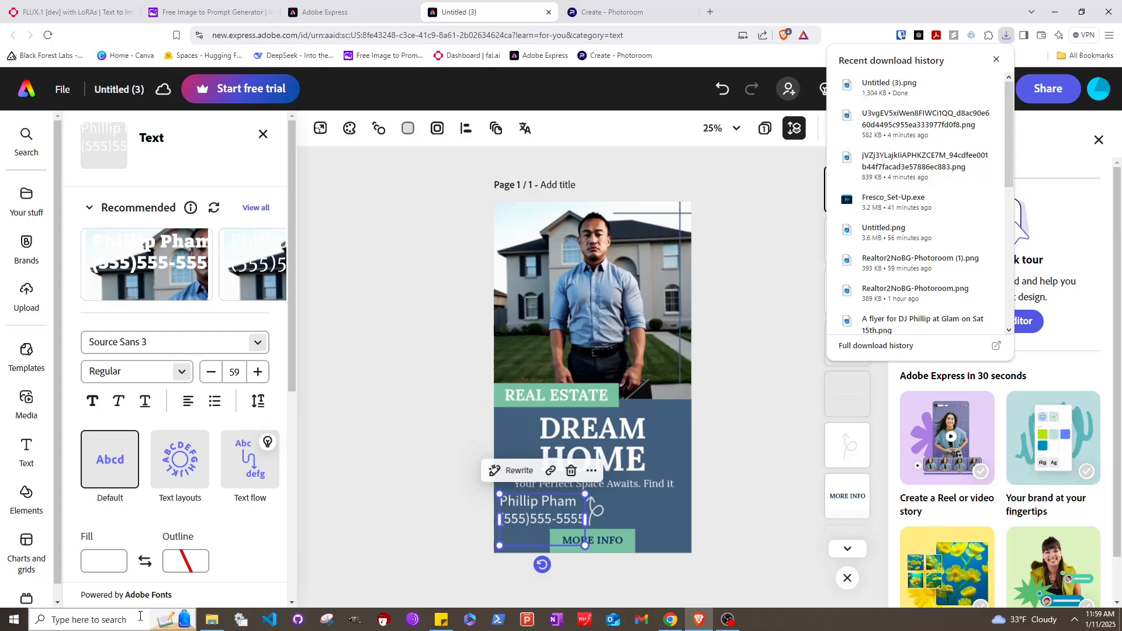
left_click(211, 620)
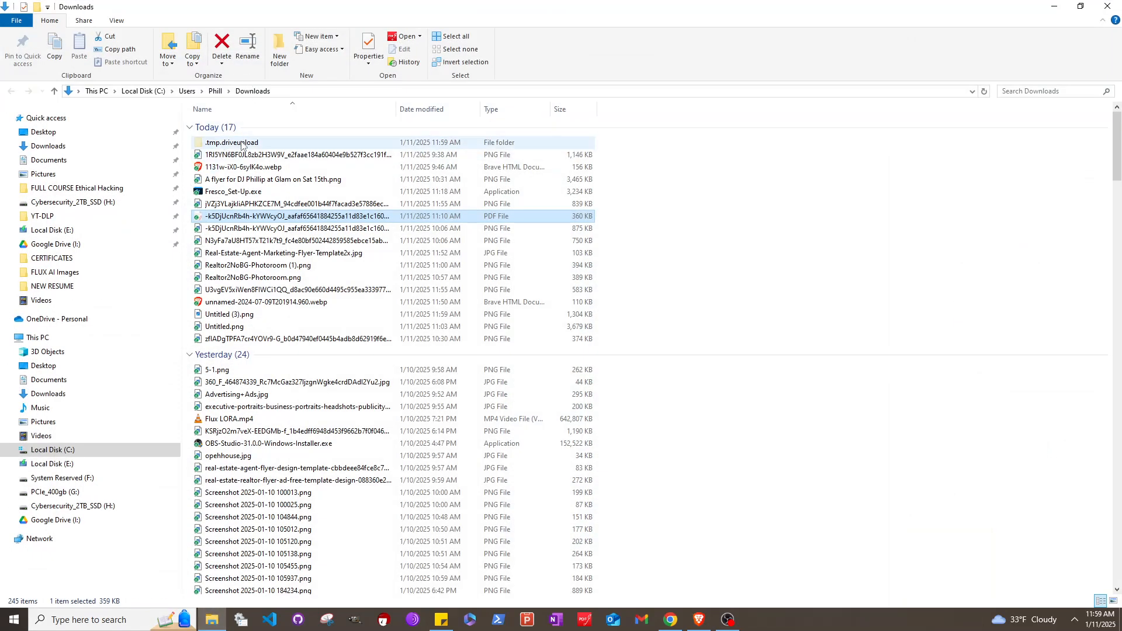
Preview Untitled (3).png from the Downloads folder in Photos, then close it
left_click(52, 149)
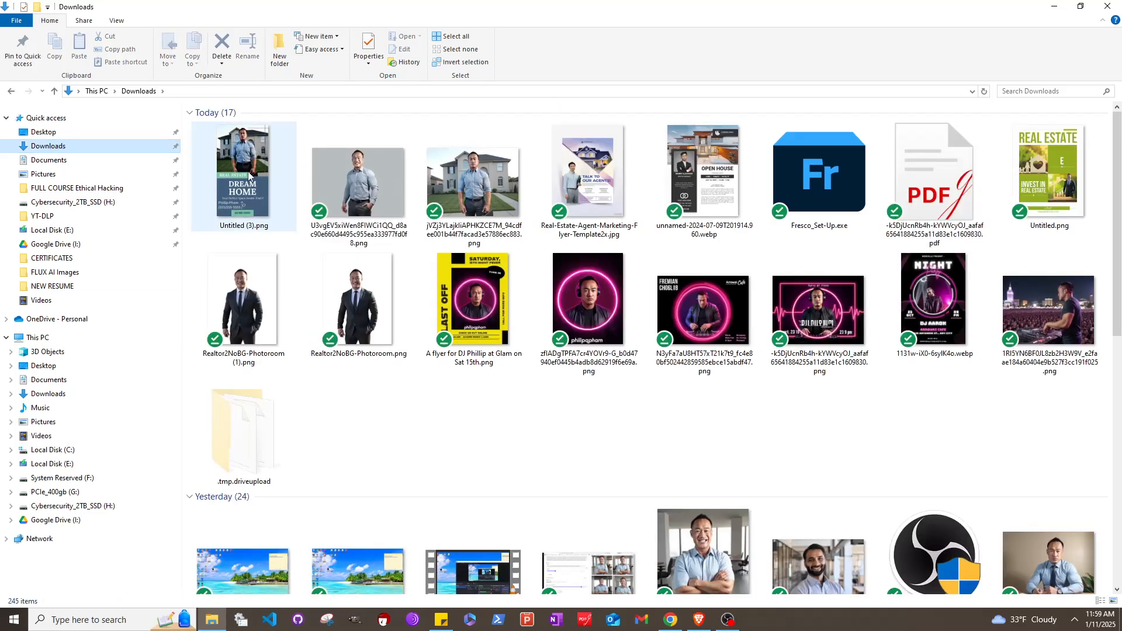
left_click(249, 173)
double_click(249, 173)
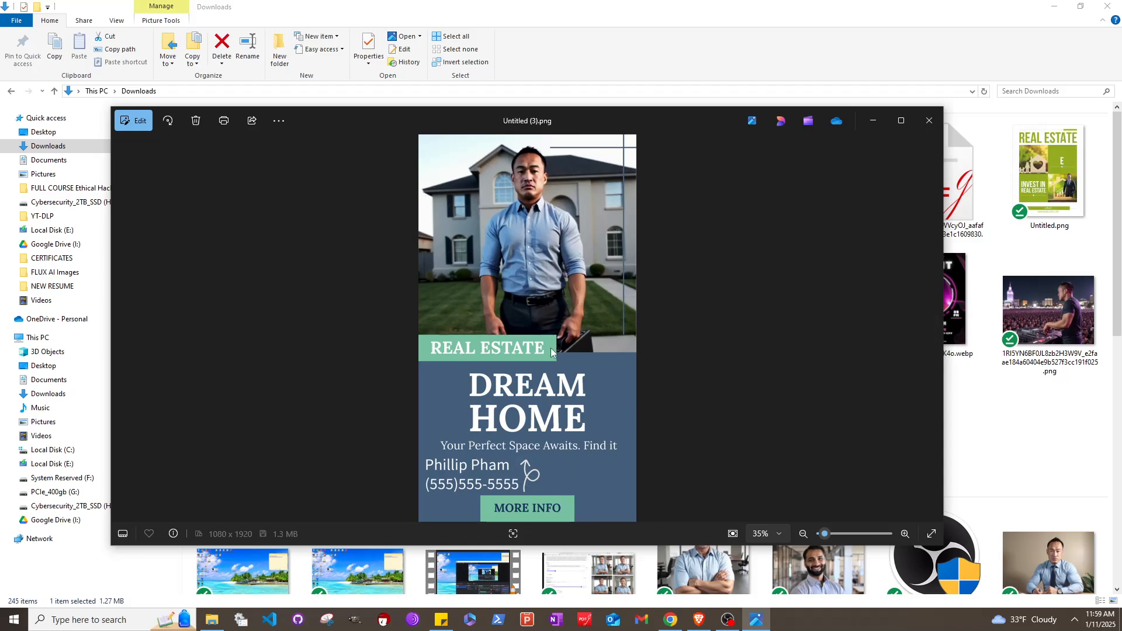
left_click(929, 124)
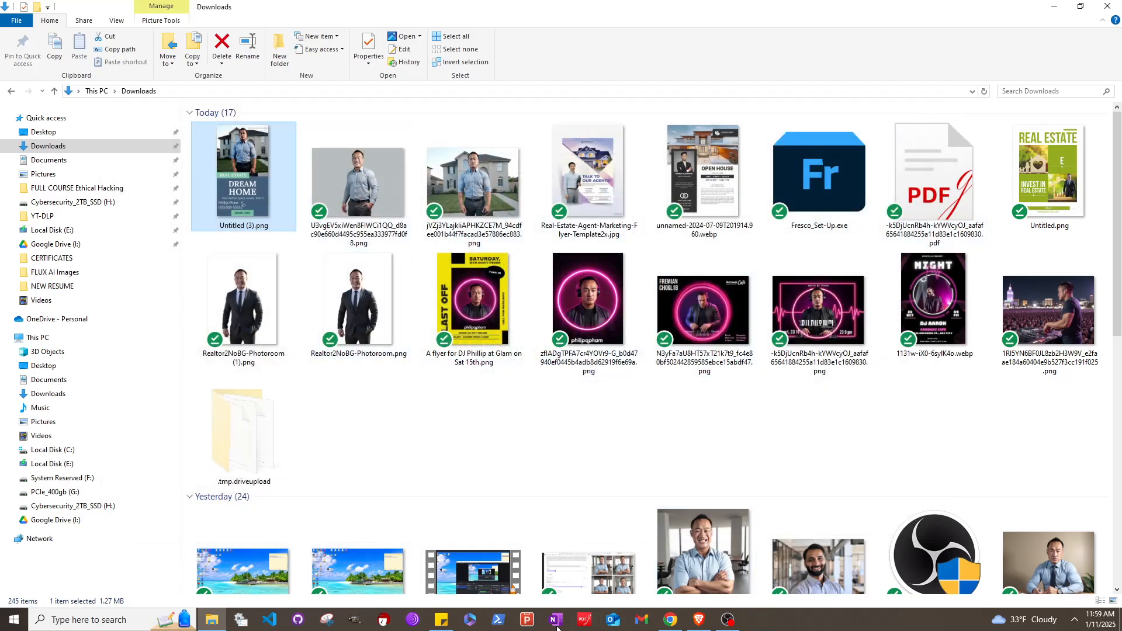
mouse_move(698, 626)
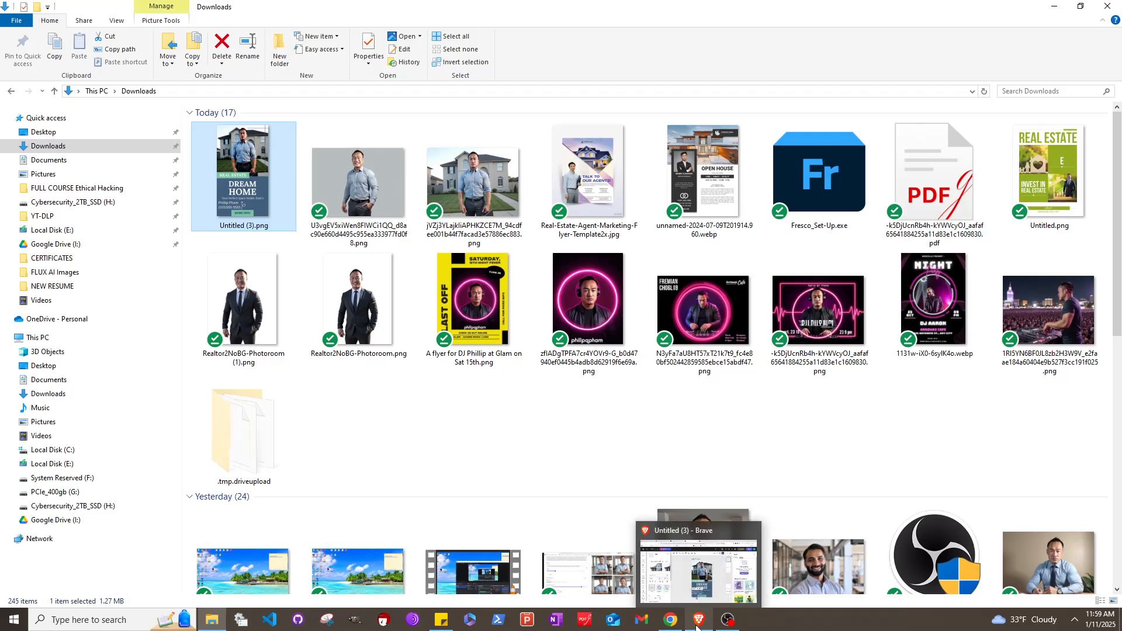
Return to Brave and go through the ImagePrompt and fal.ai tabs to Photoroom
left_click(696, 627)
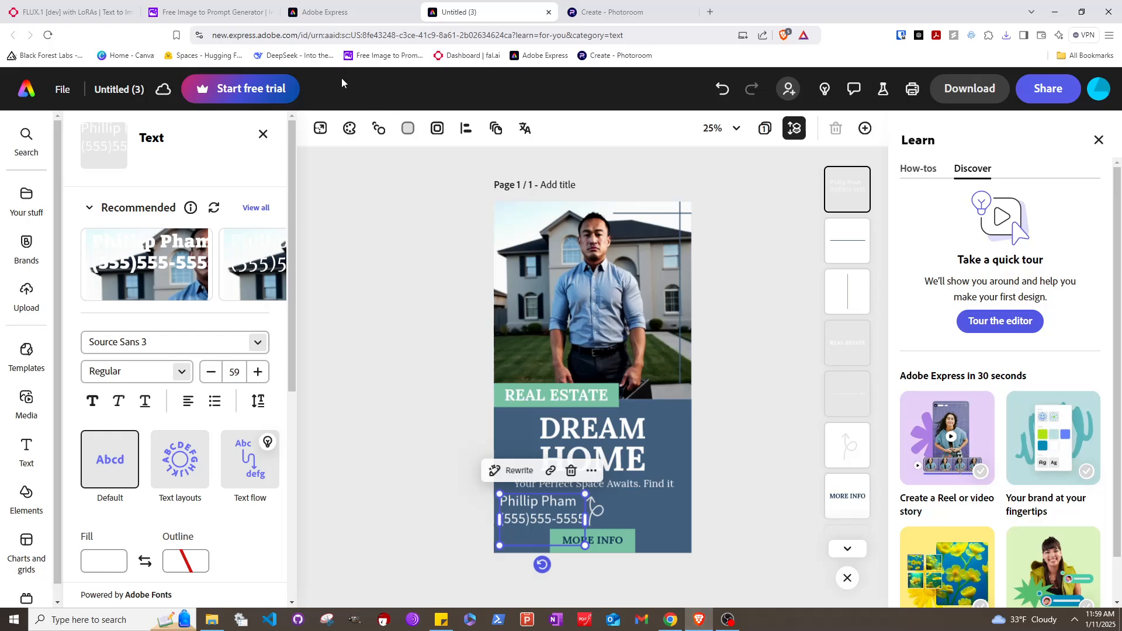
left_click(203, 10)
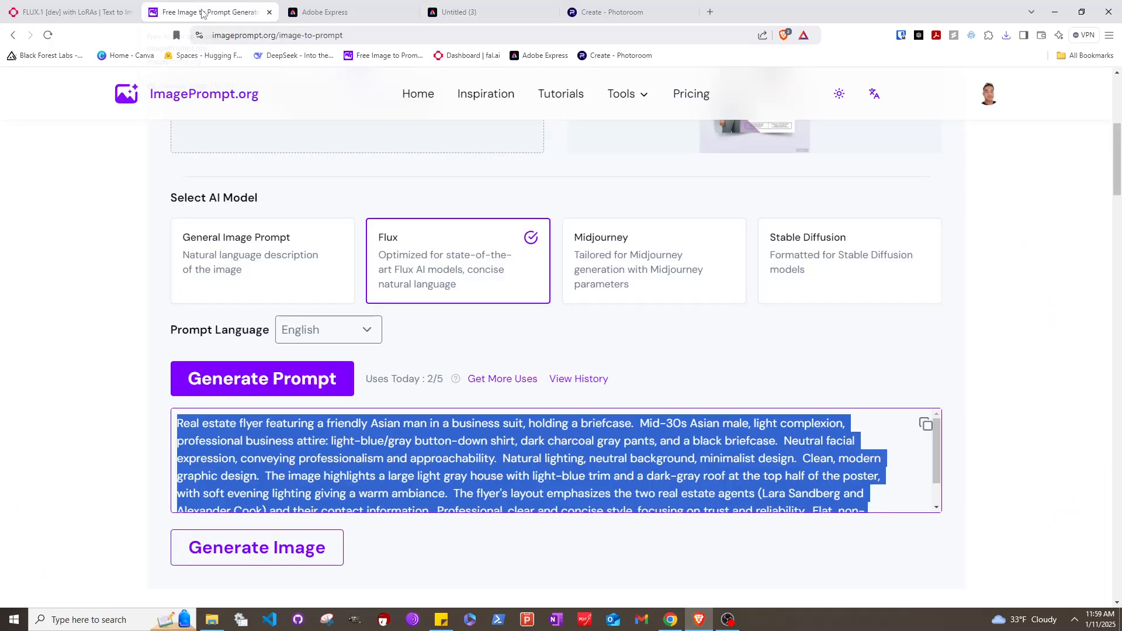
left_click(110, 12)
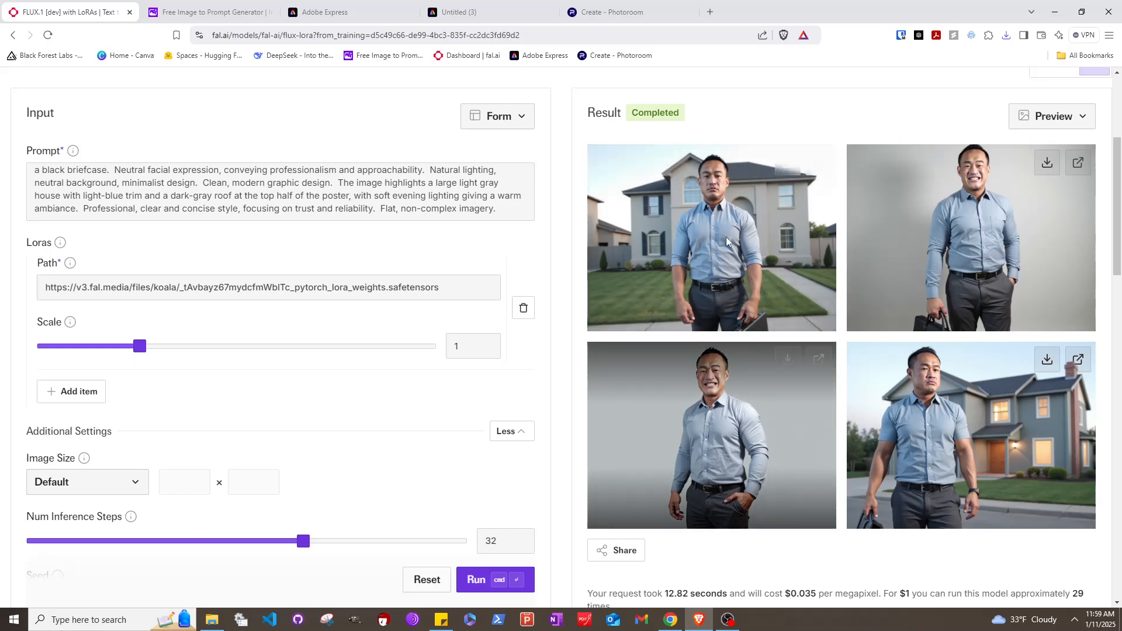
left_click(579, 18)
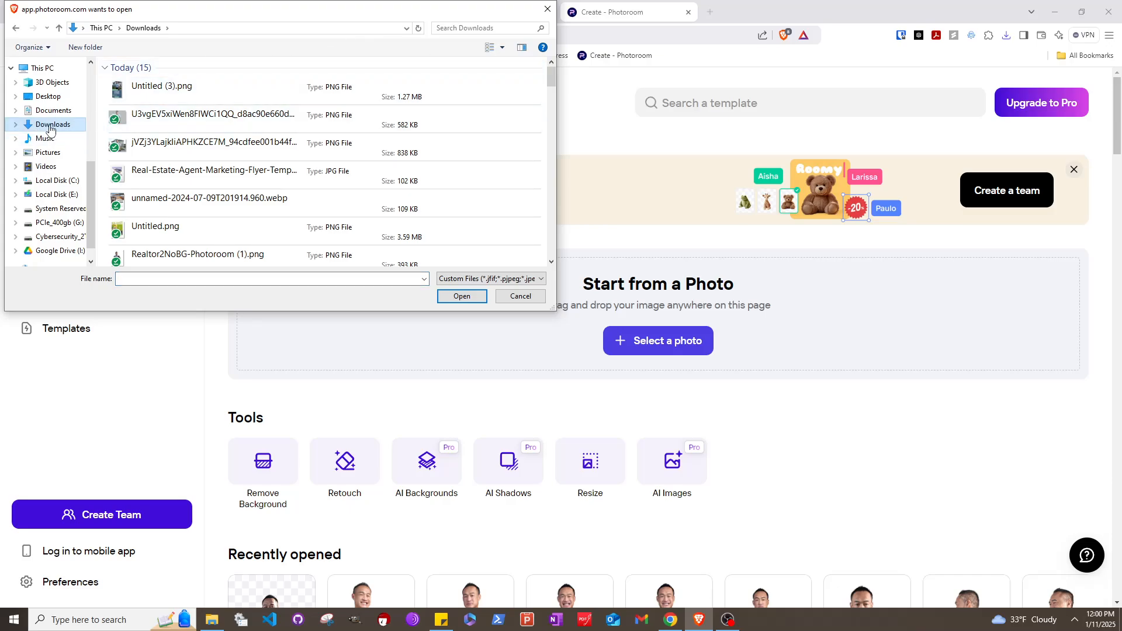
Load the smiling standing portrait PNG from Downloads into Photoroom and select its white background
left_click(150, 118)
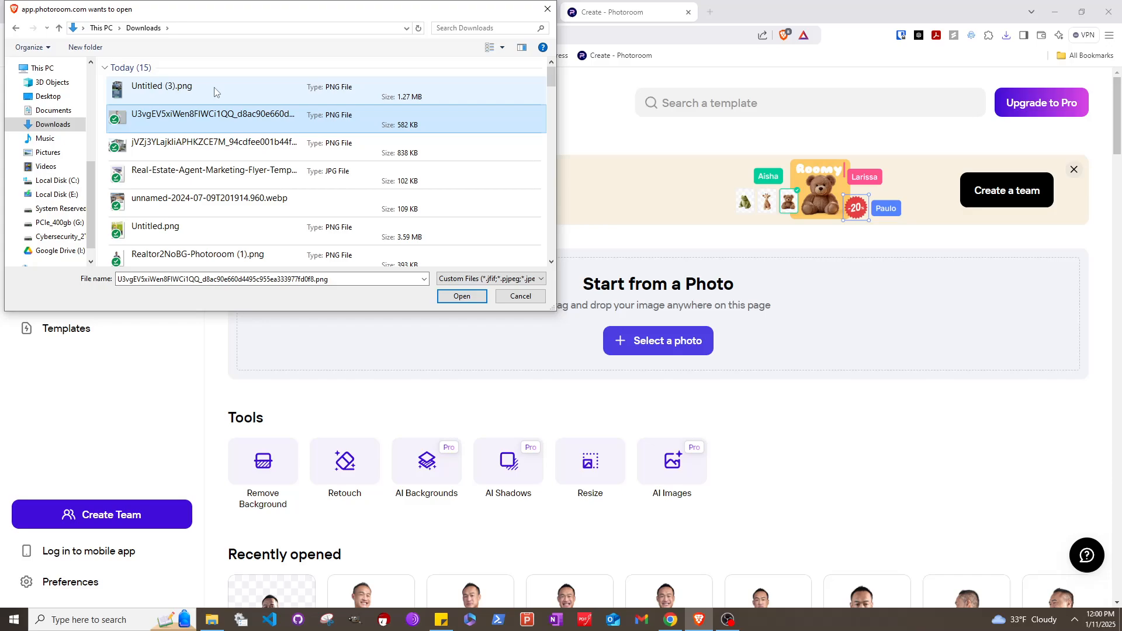
left_click(451, 299)
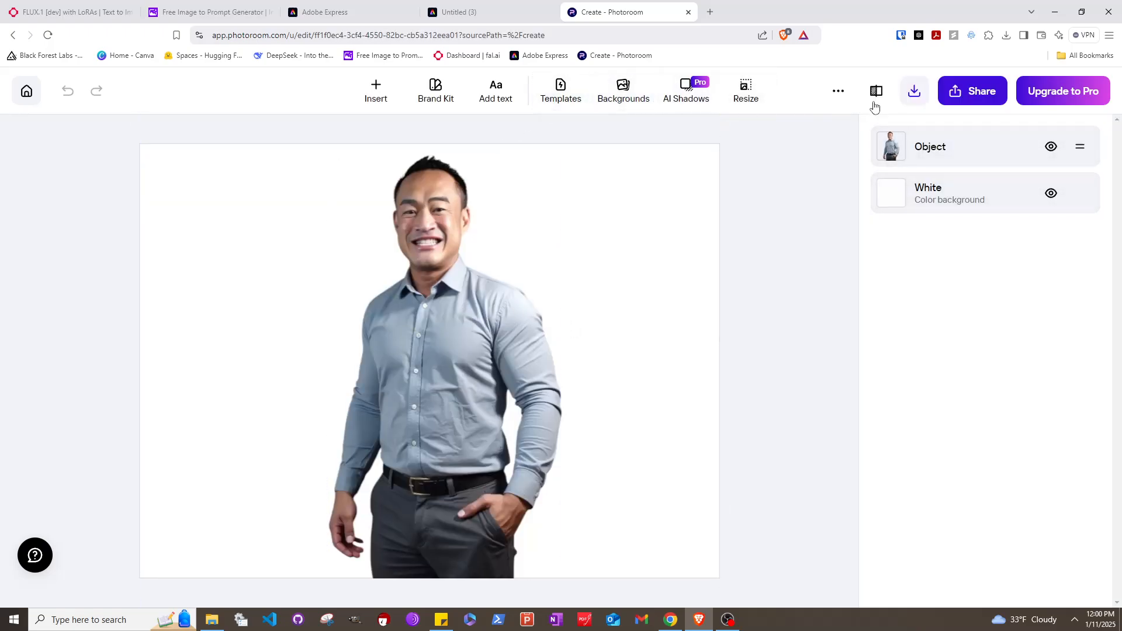
left_click(923, 197)
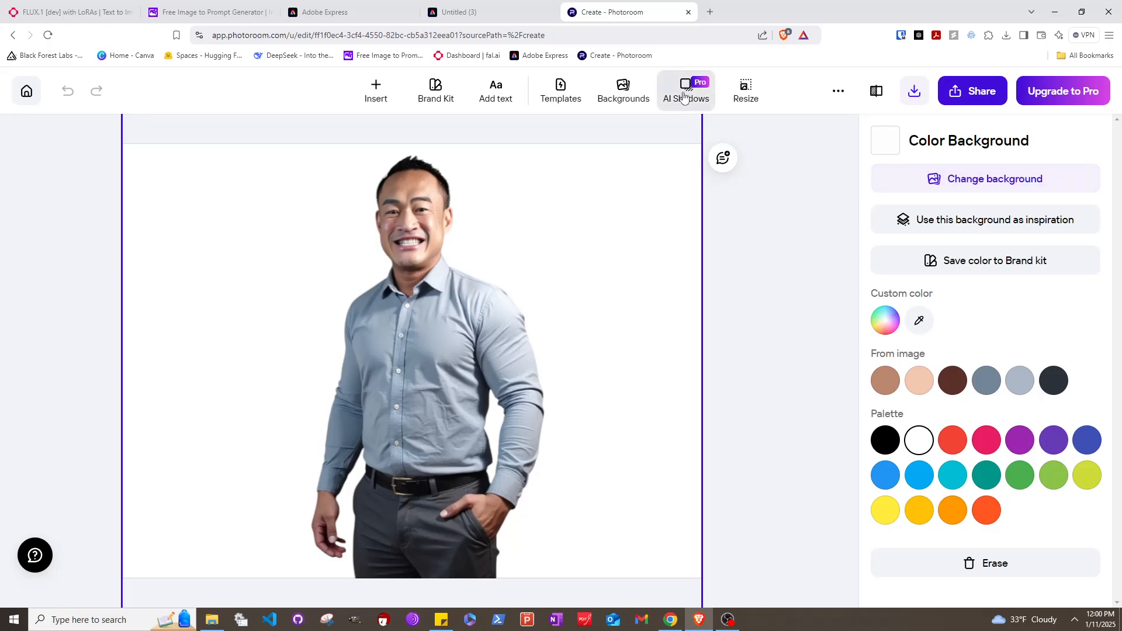
left_click(959, 182)
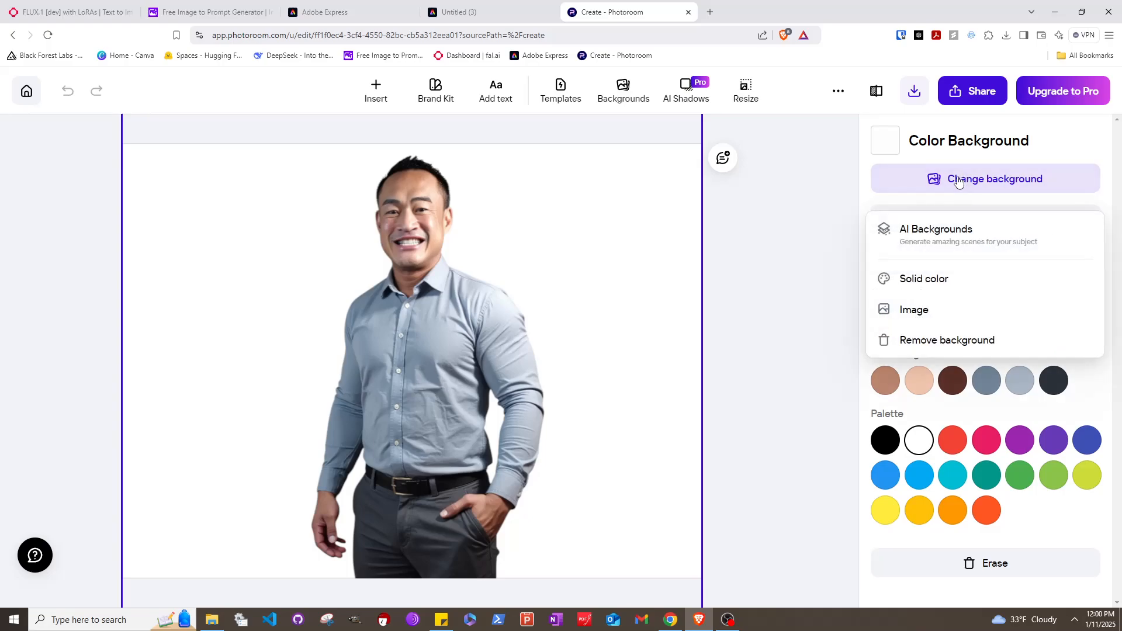
left_click(813, 271)
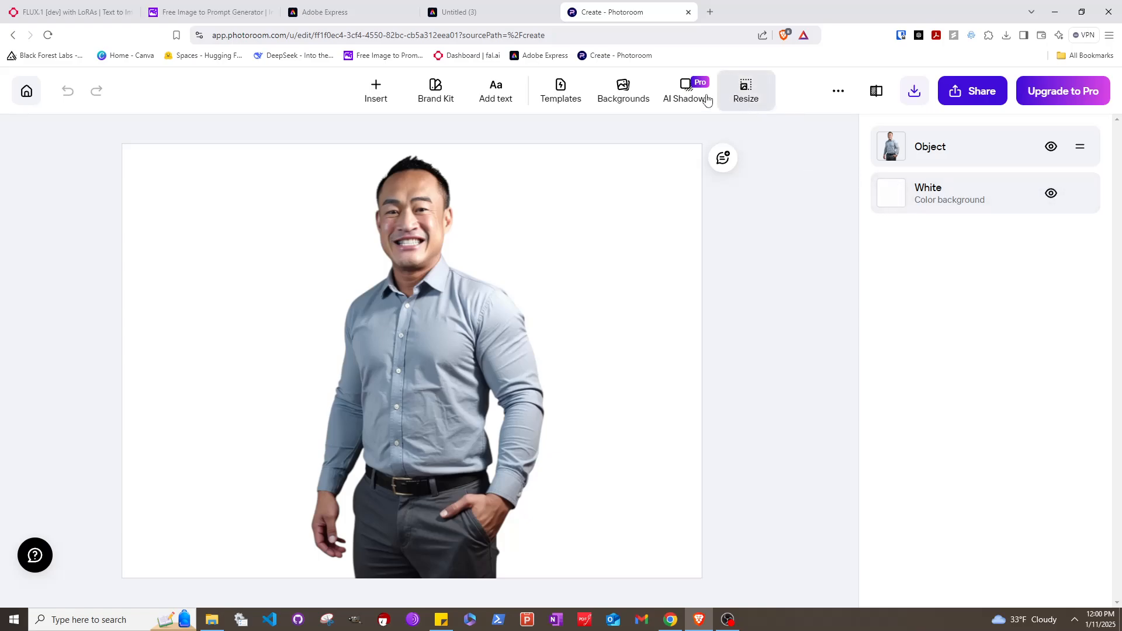
Make the portrait's background transparent and deselect it to show the layer list
left_click(594, 102)
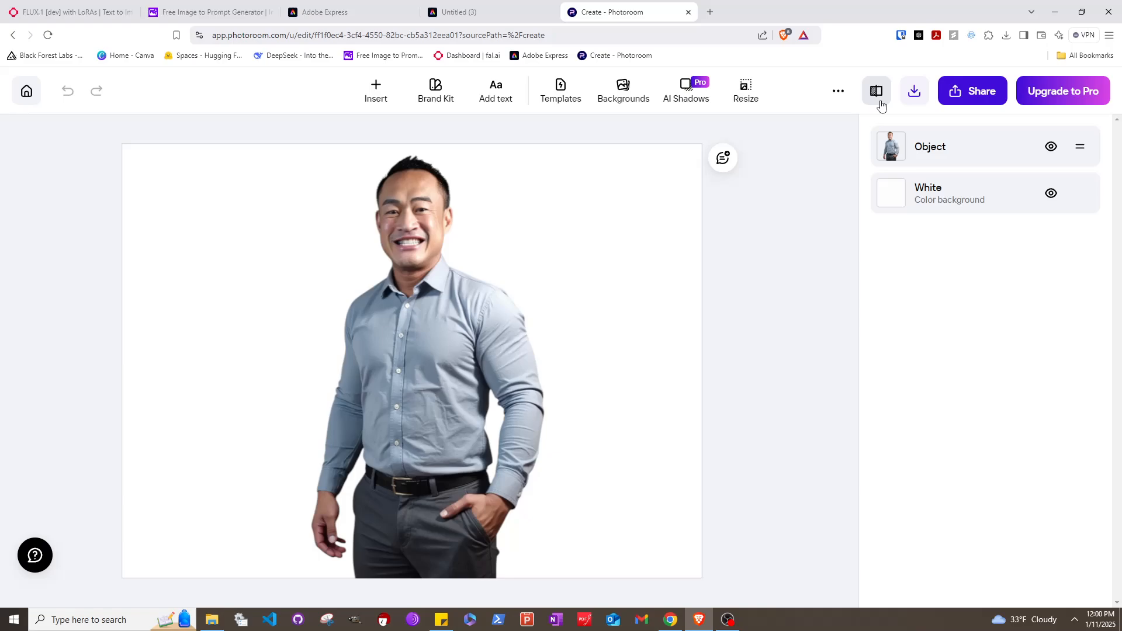
left_click(838, 92)
left_click(1027, 194)
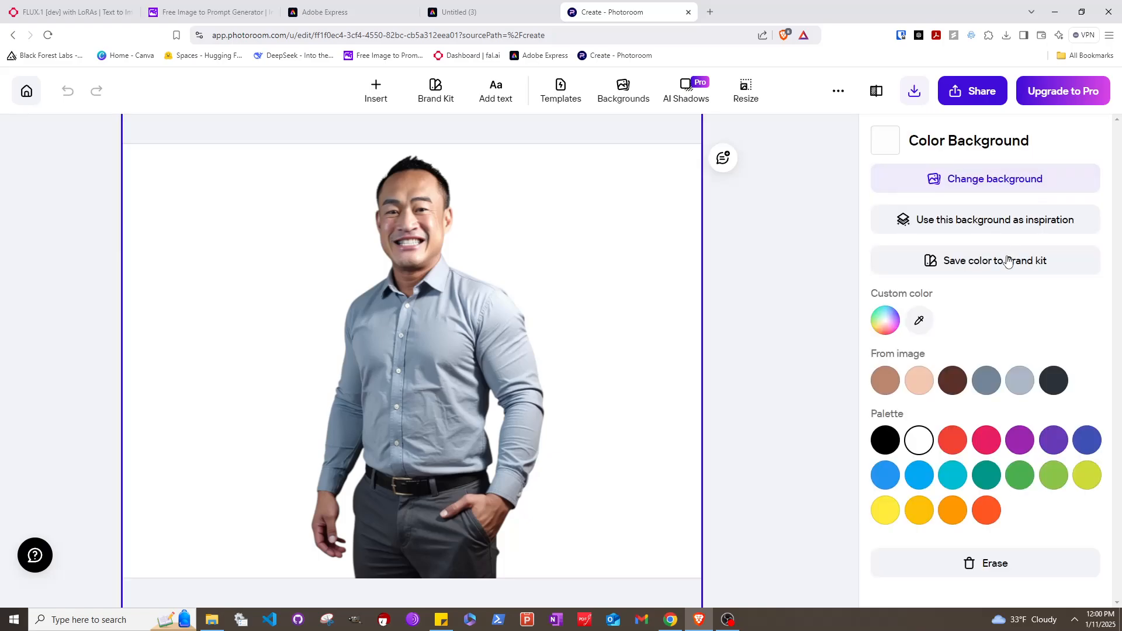
left_click(1029, 178)
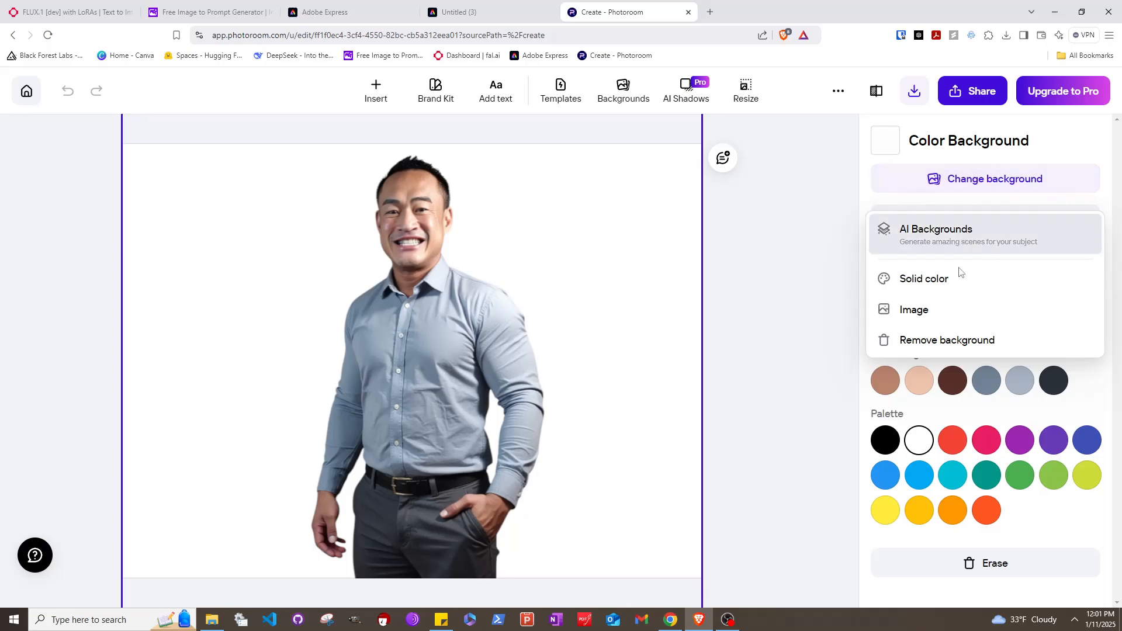
left_click(958, 343)
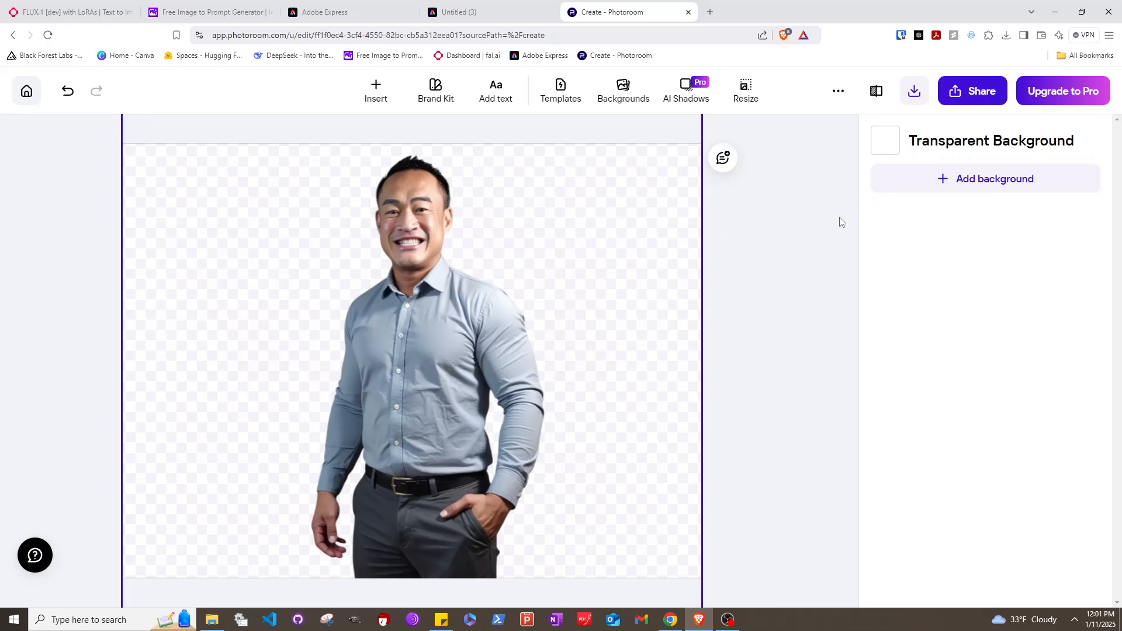
left_click(827, 195)
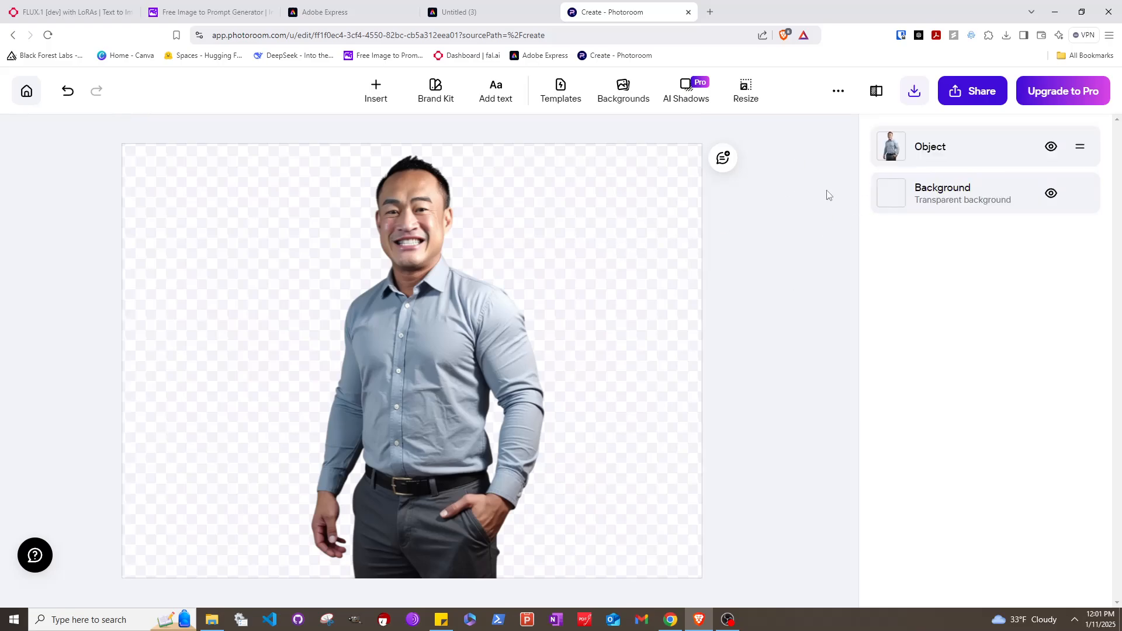
Download the cutout as a free Preview-quality PNG under a new realtor file name
left_click(915, 92)
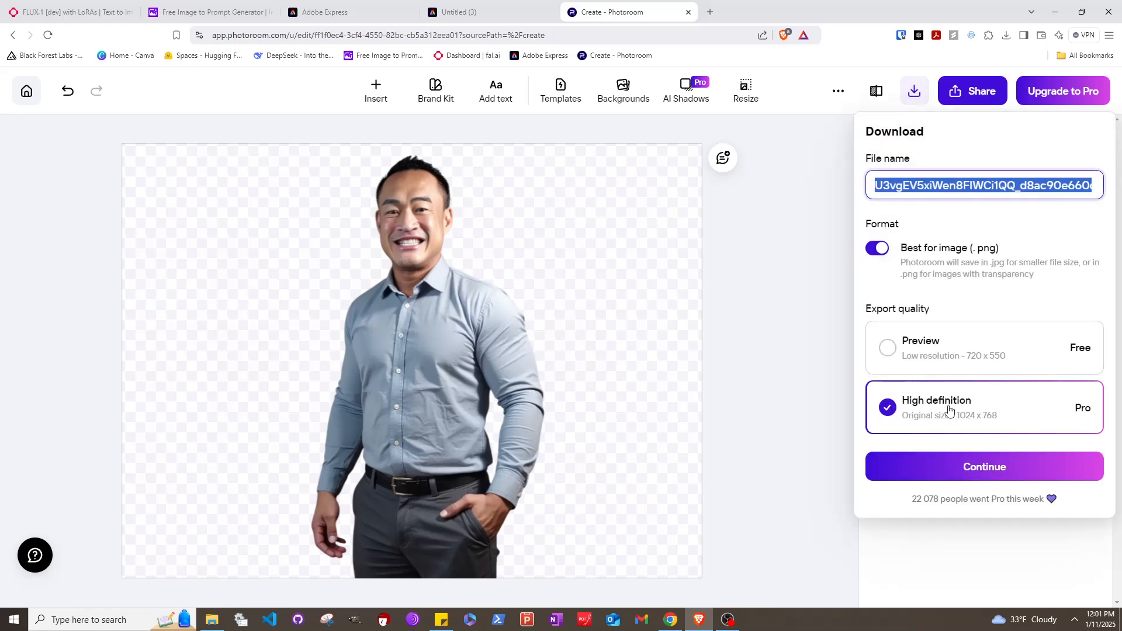
left_click(886, 354)
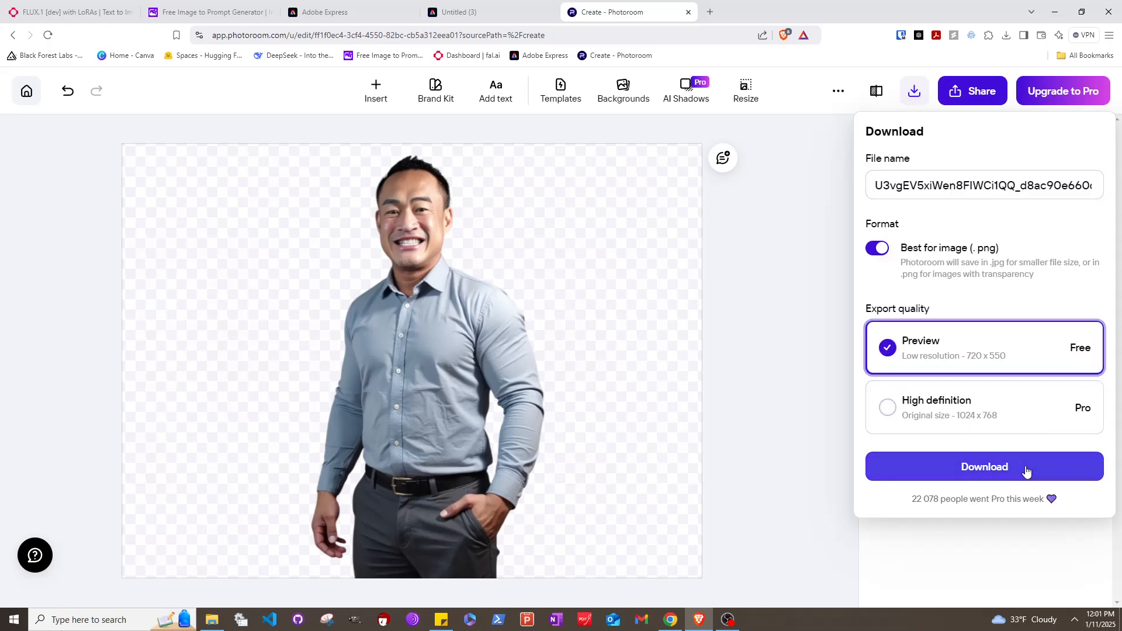
left_click(1037, 187)
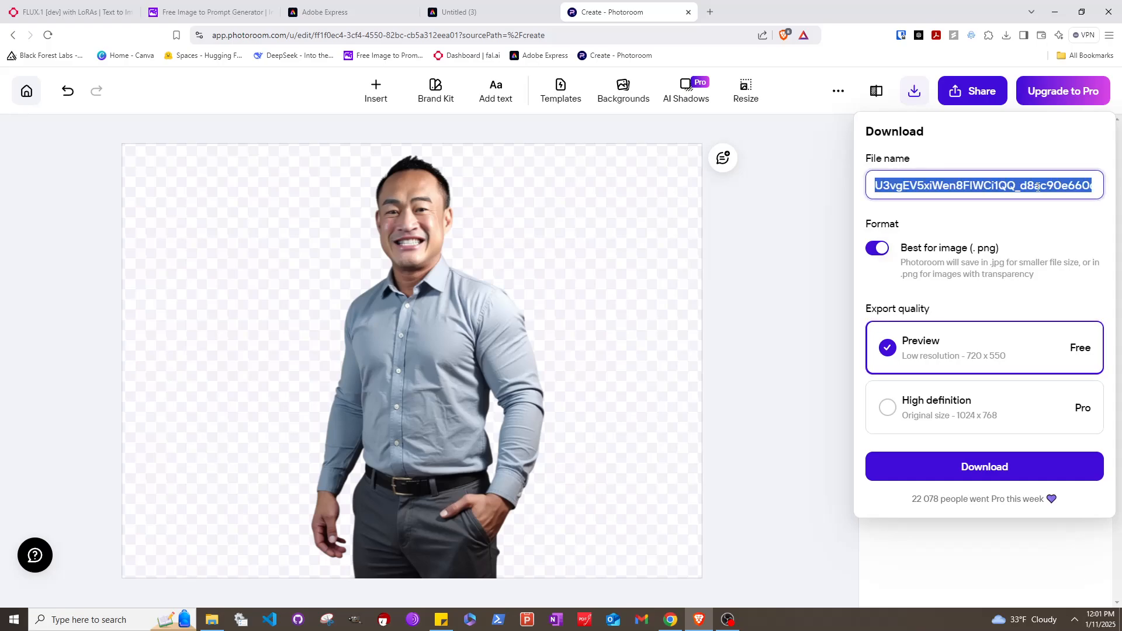
type("RealtorBlueshirt")
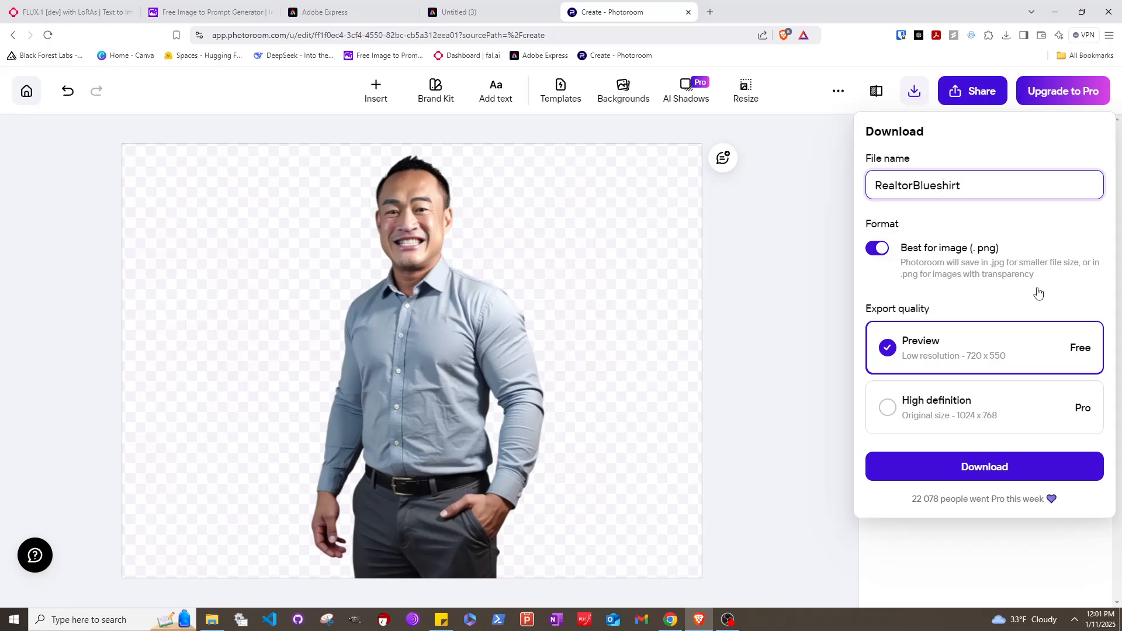
left_click(1047, 461)
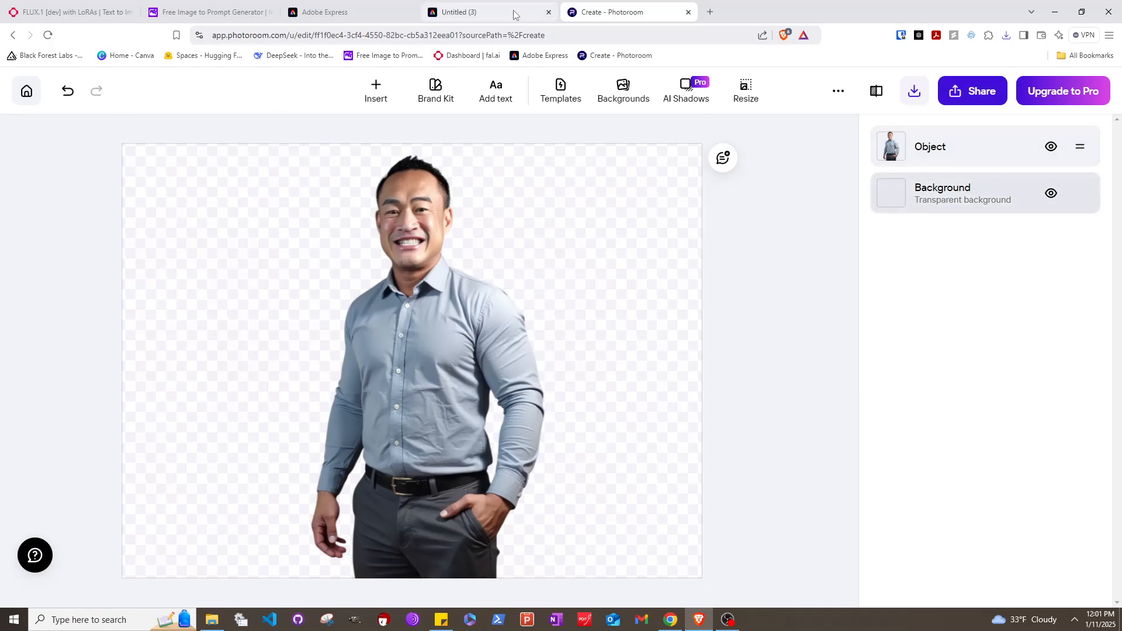
Back in Adobe Express, search 'realtor open house' and browse the template results
left_click(342, 12)
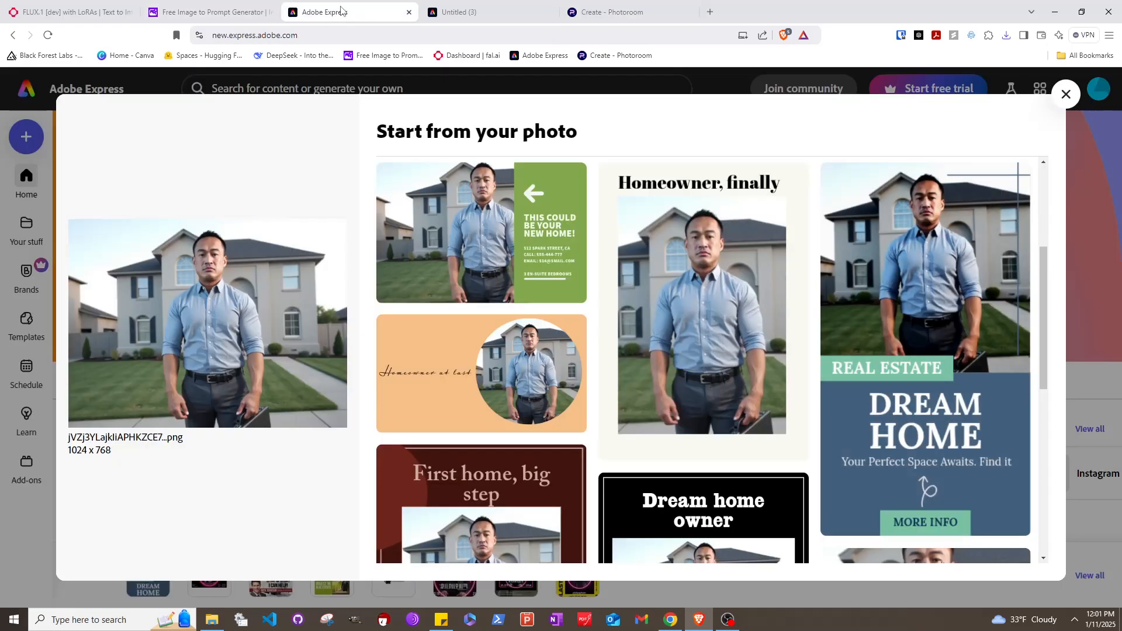
left_click(1066, 95)
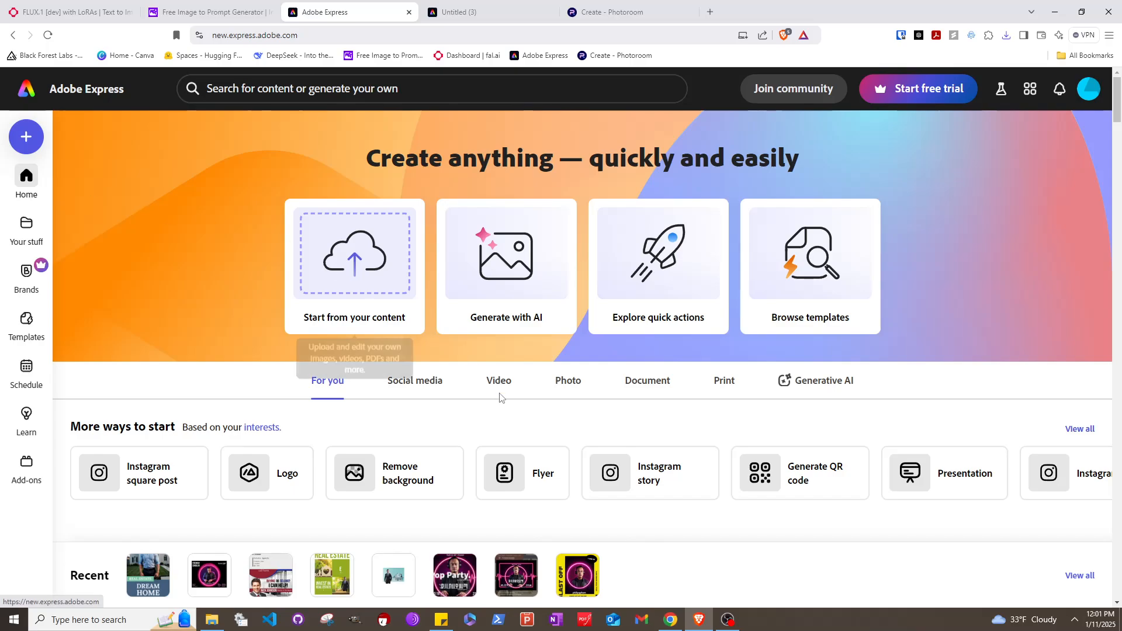
left_click(439, 92)
type("altor")
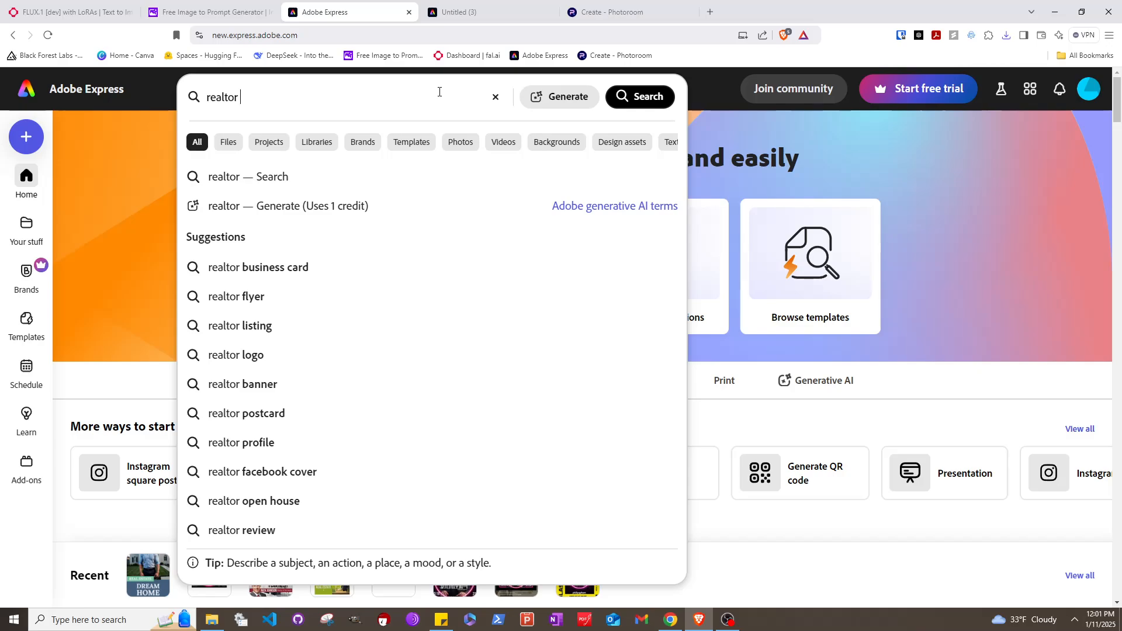
left_click(285, 502)
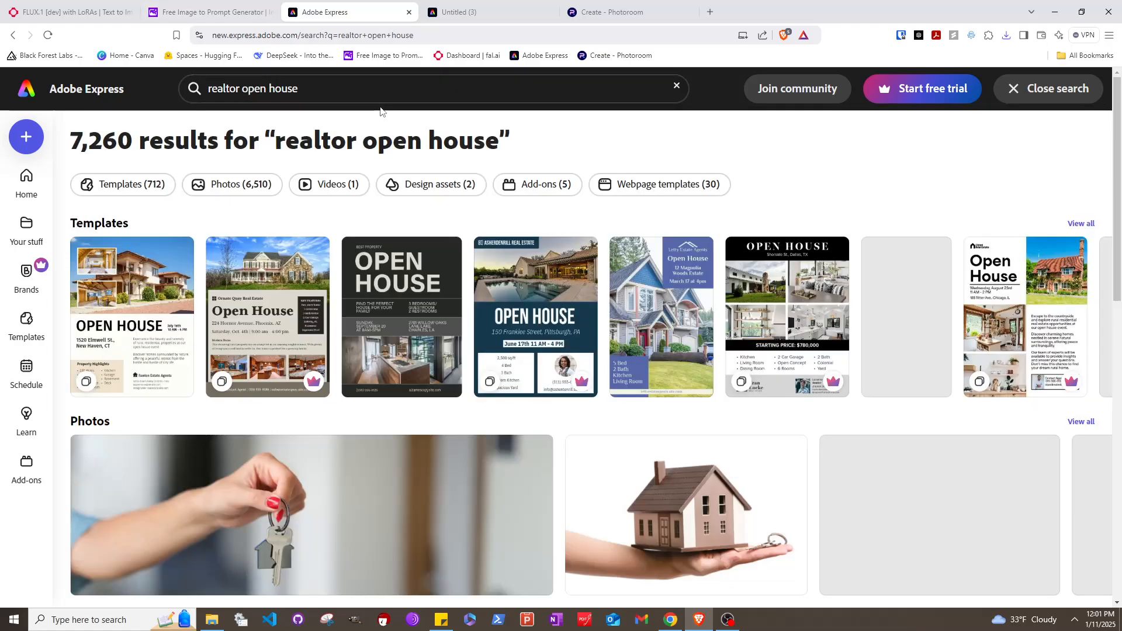
scroll(624, 427, "down", 1)
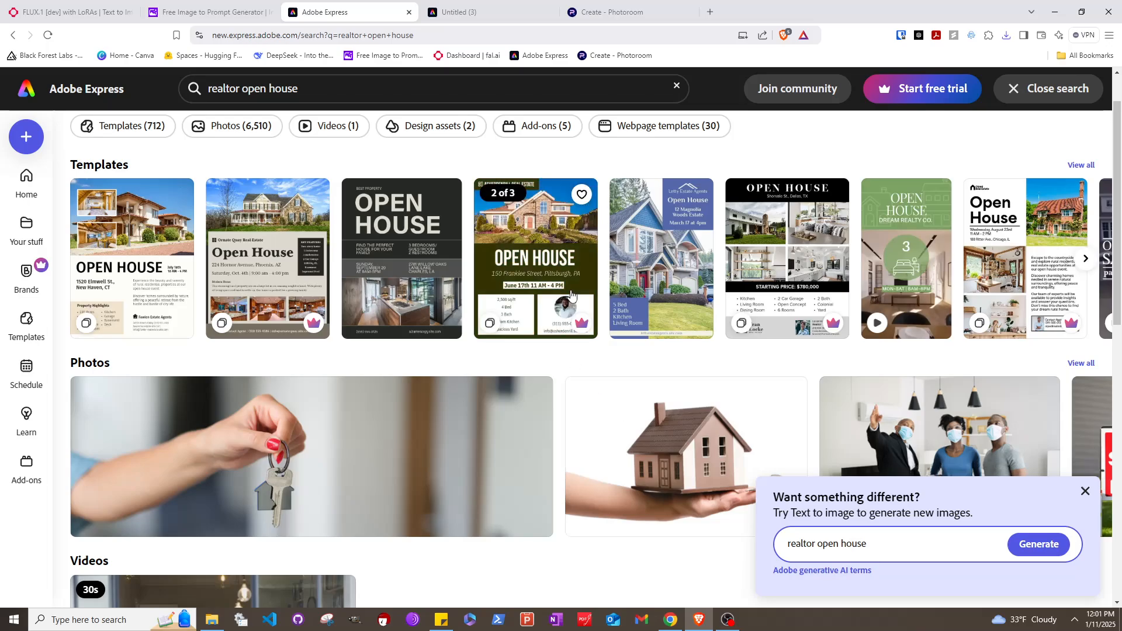
scroll(576, 293, "down", 4)
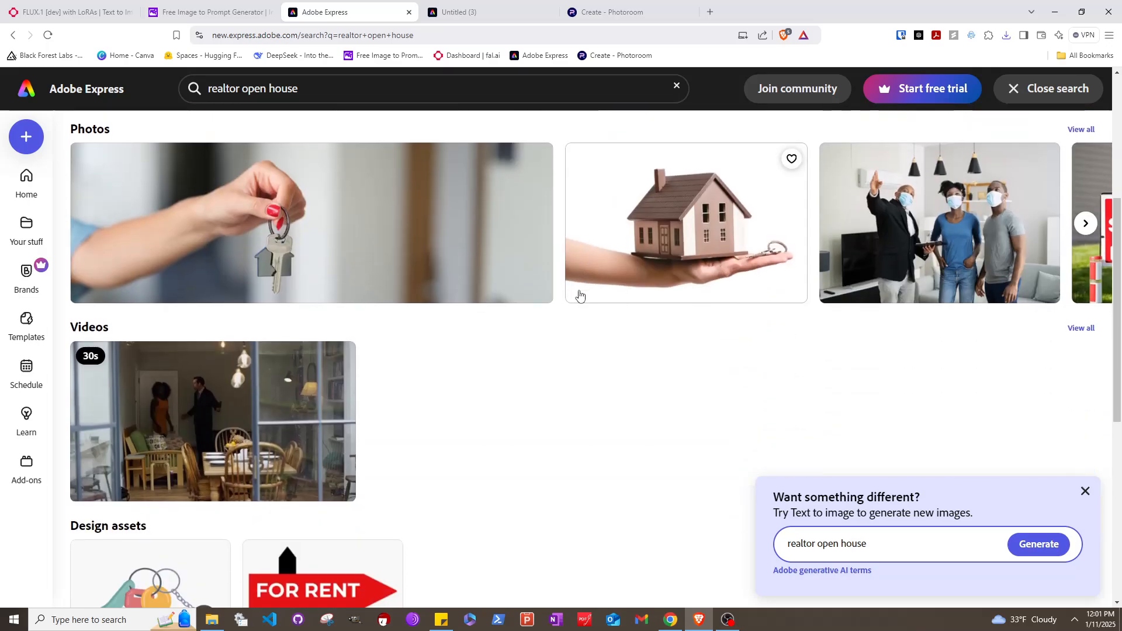
scroll(574, 298, "down", 7)
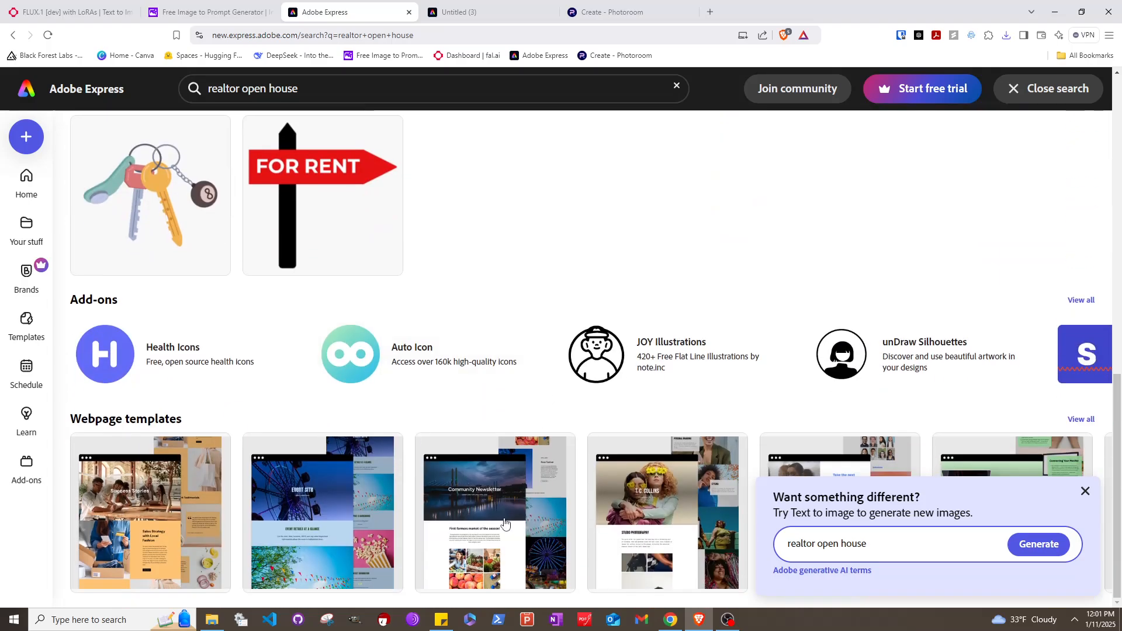
scroll(461, 450, "up", 12)
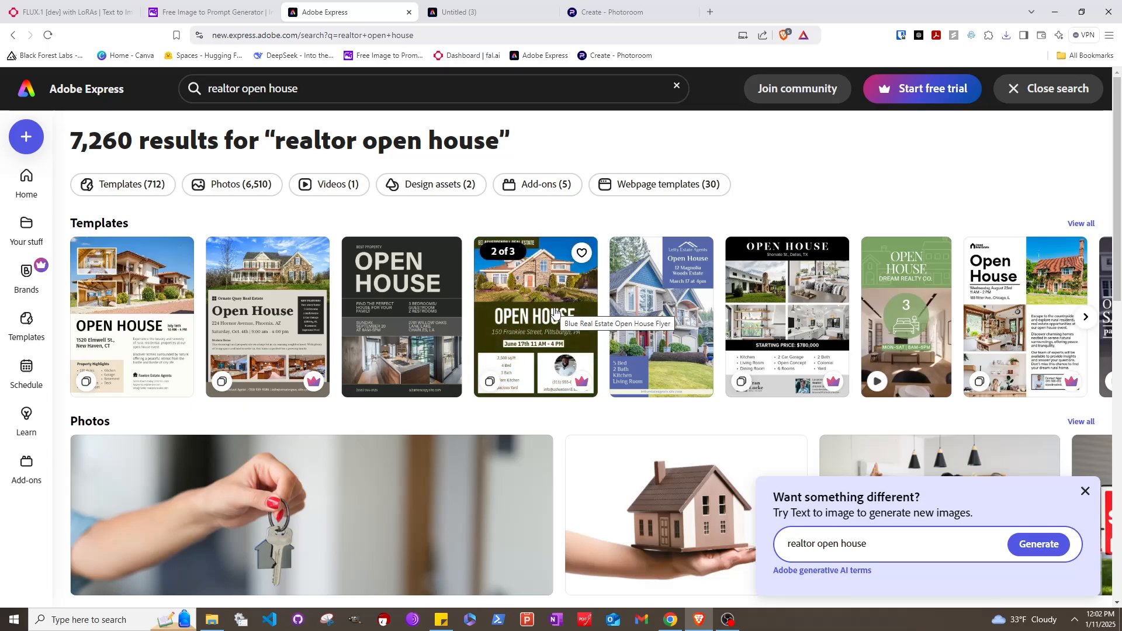
Start a new design from the Black & Gold Elegant Open House template
left_click(1084, 318)
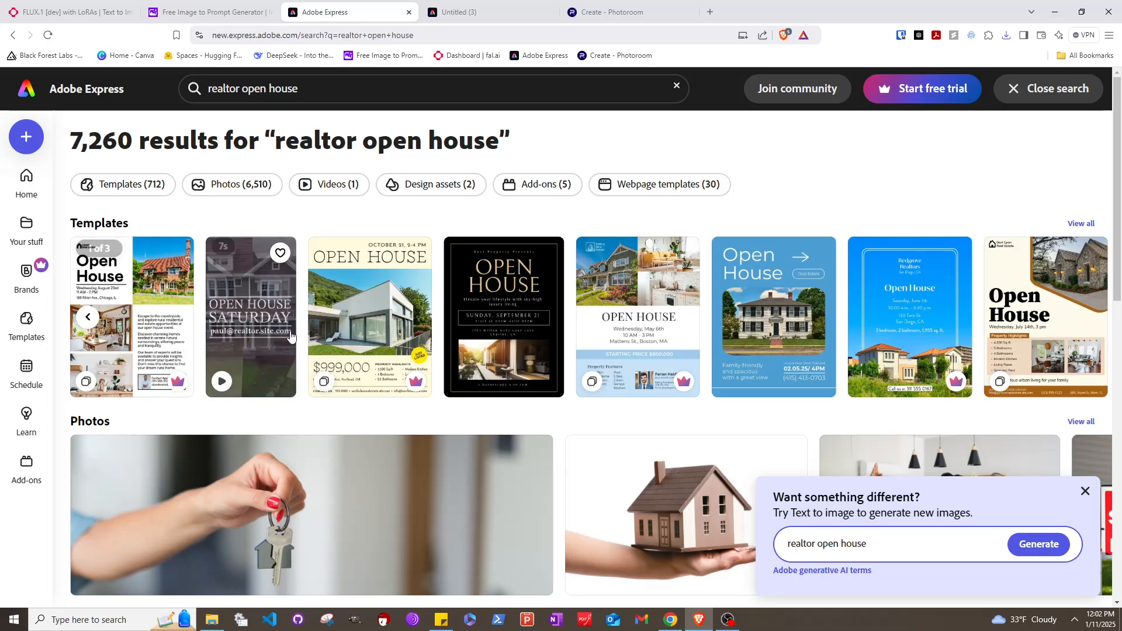
left_click(528, 299)
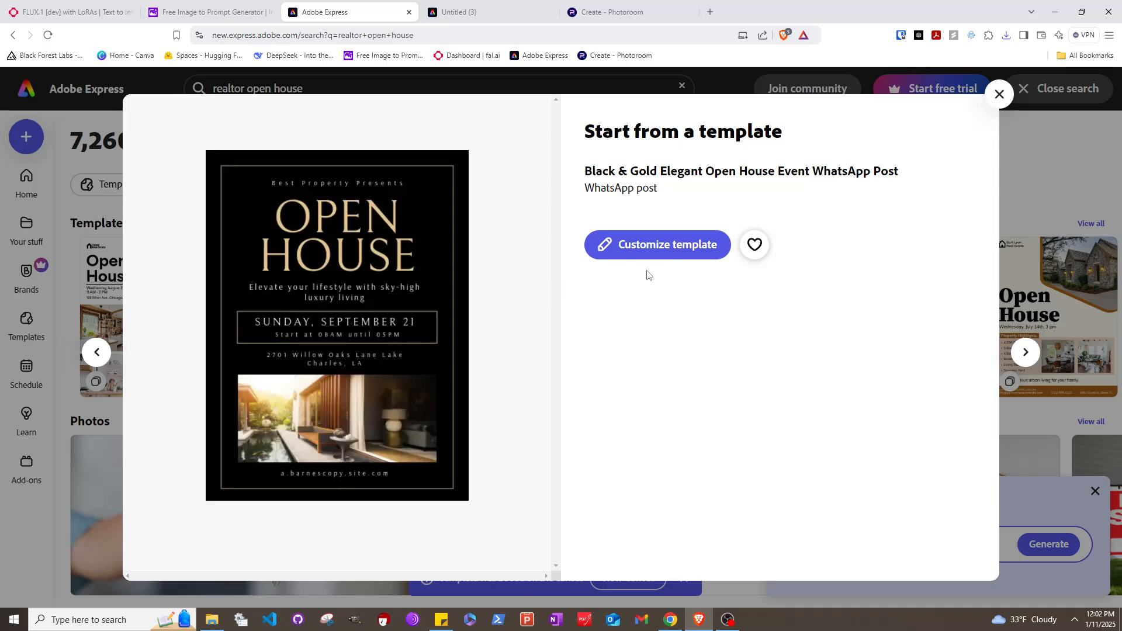
left_click(601, 250)
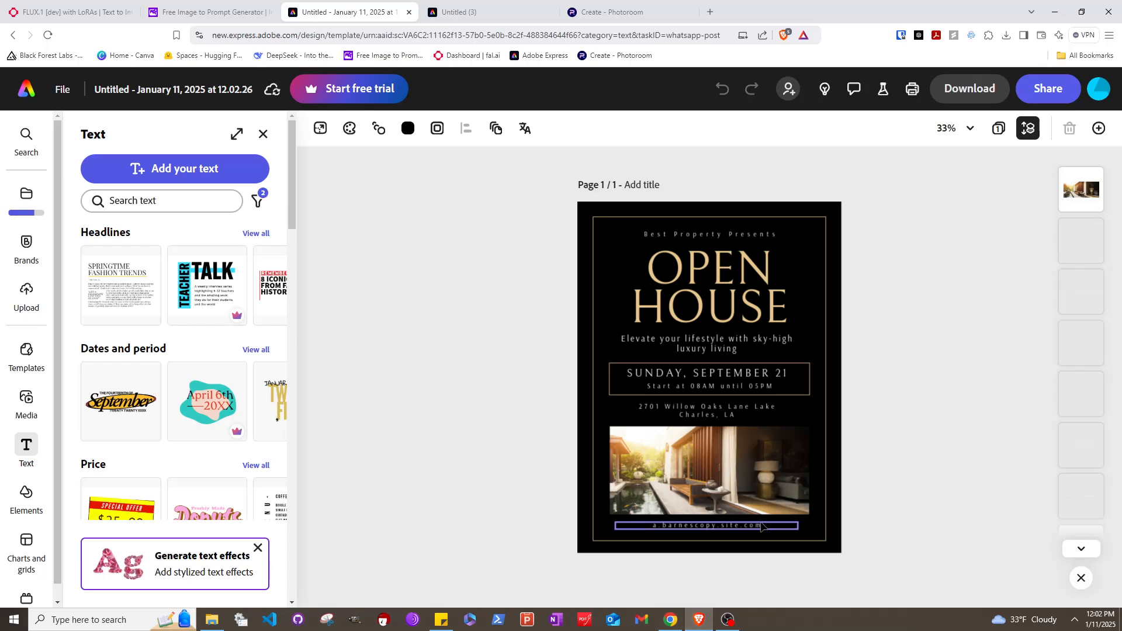
Select the date, heading, tagline, hours and address text boxes in turn
left_click(704, 380)
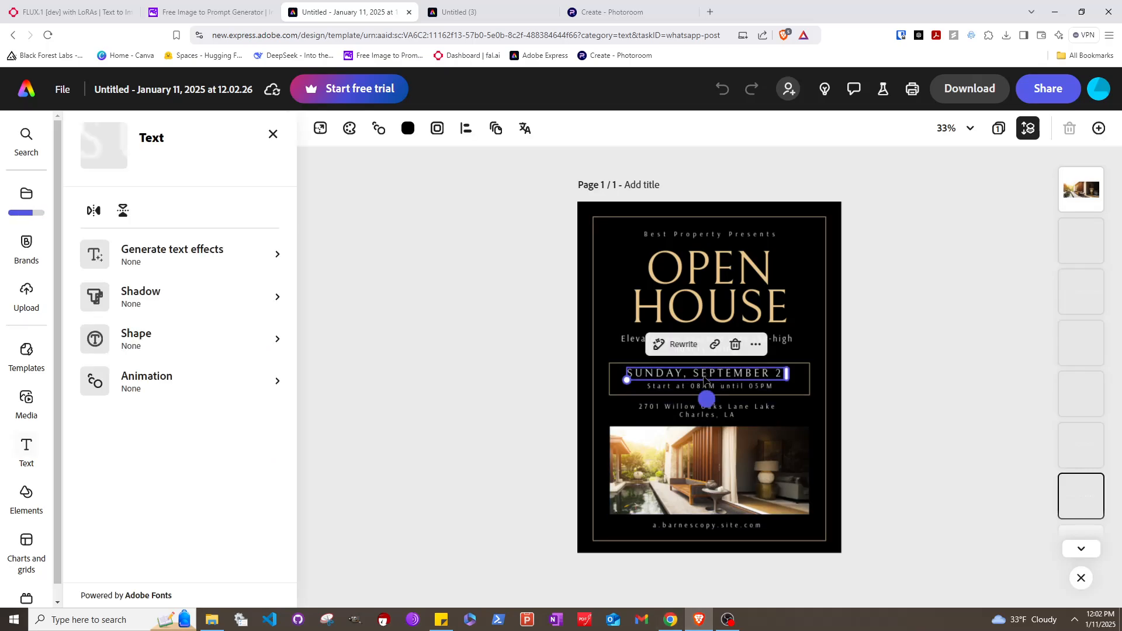
left_click(724, 234)
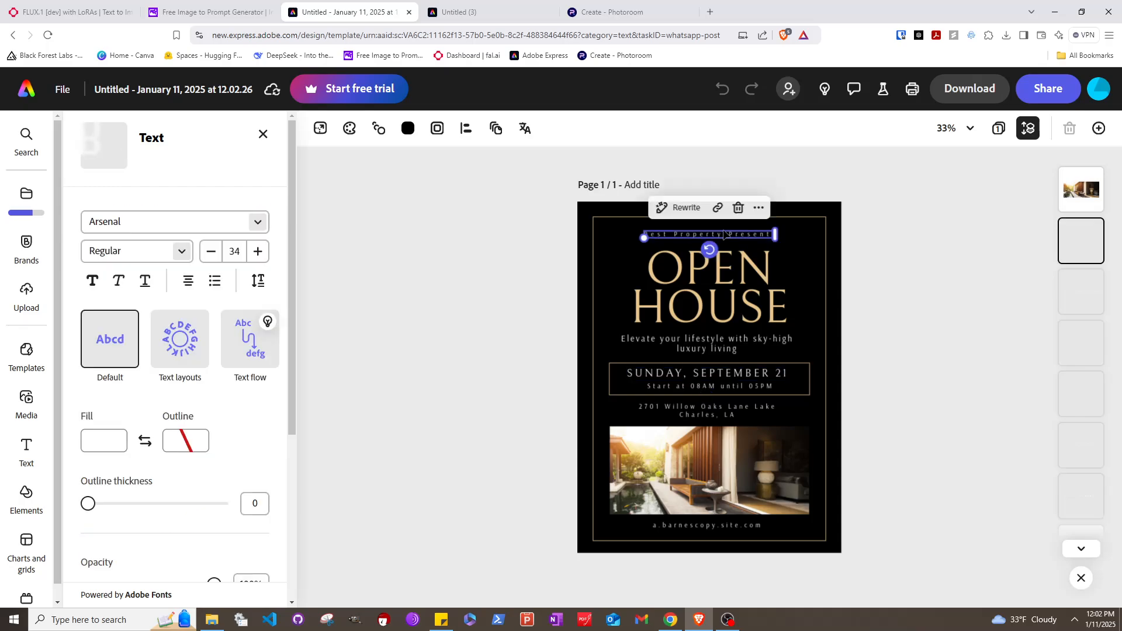
left_click(733, 345)
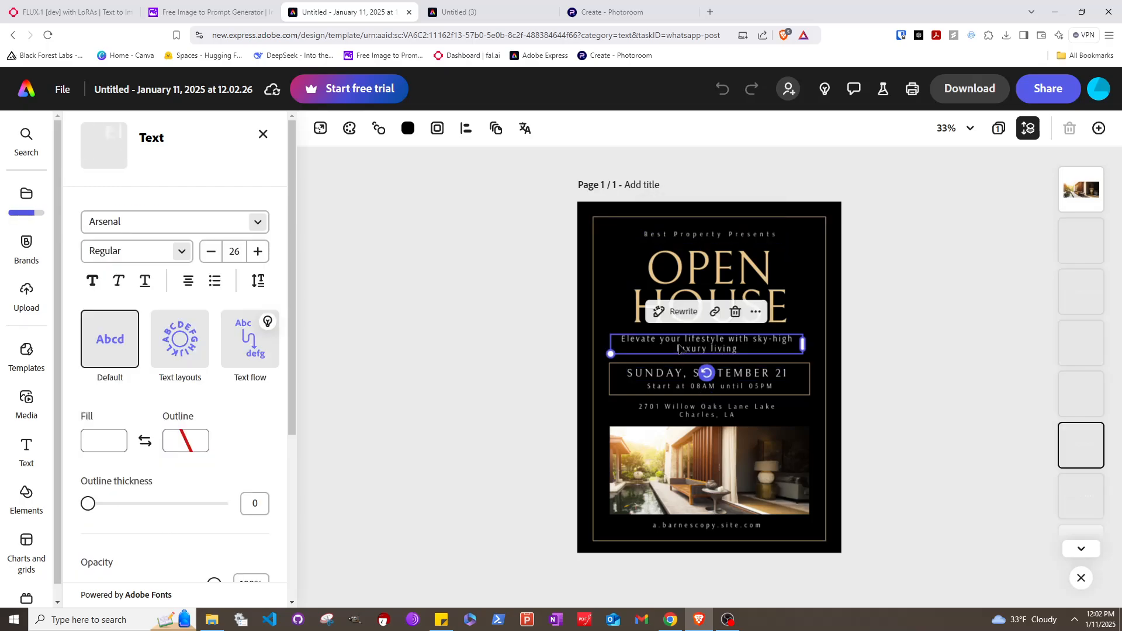
left_click(737, 387)
left_click(706, 410)
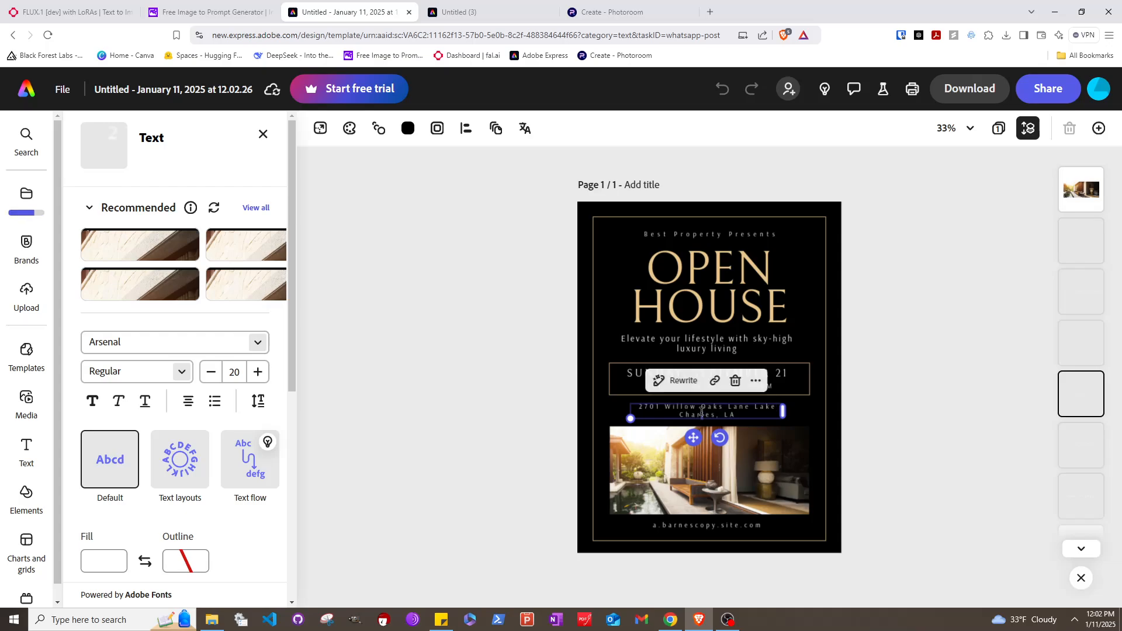
left_click(700, 411)
left_click_drag(739, 413, 675, 416)
triple_click(675, 410)
type("At")
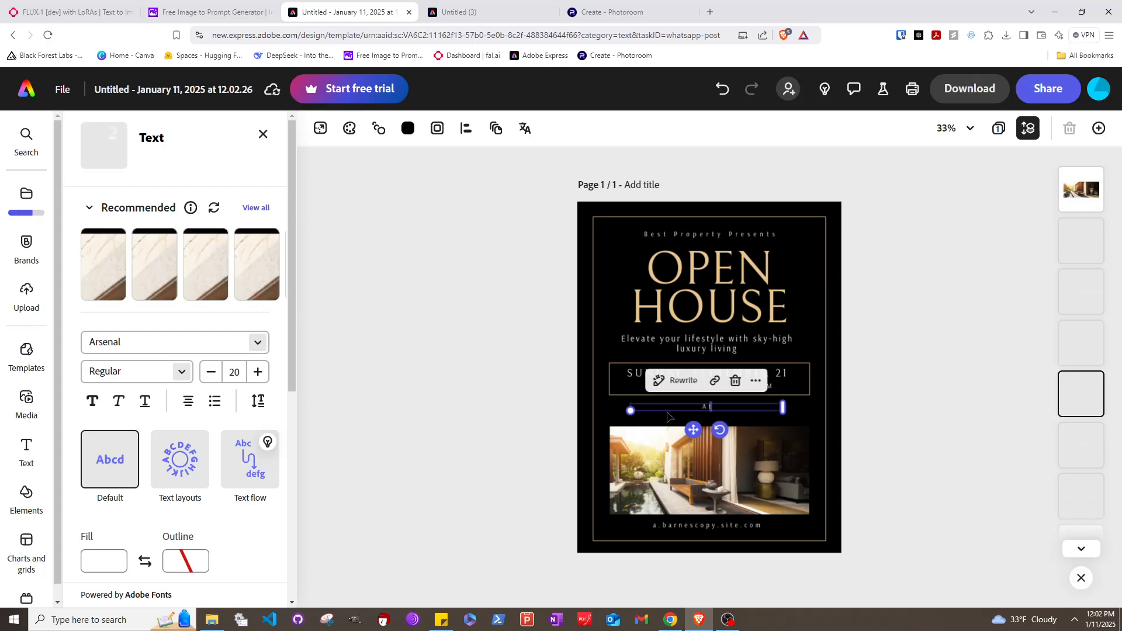
type("lanta GA")
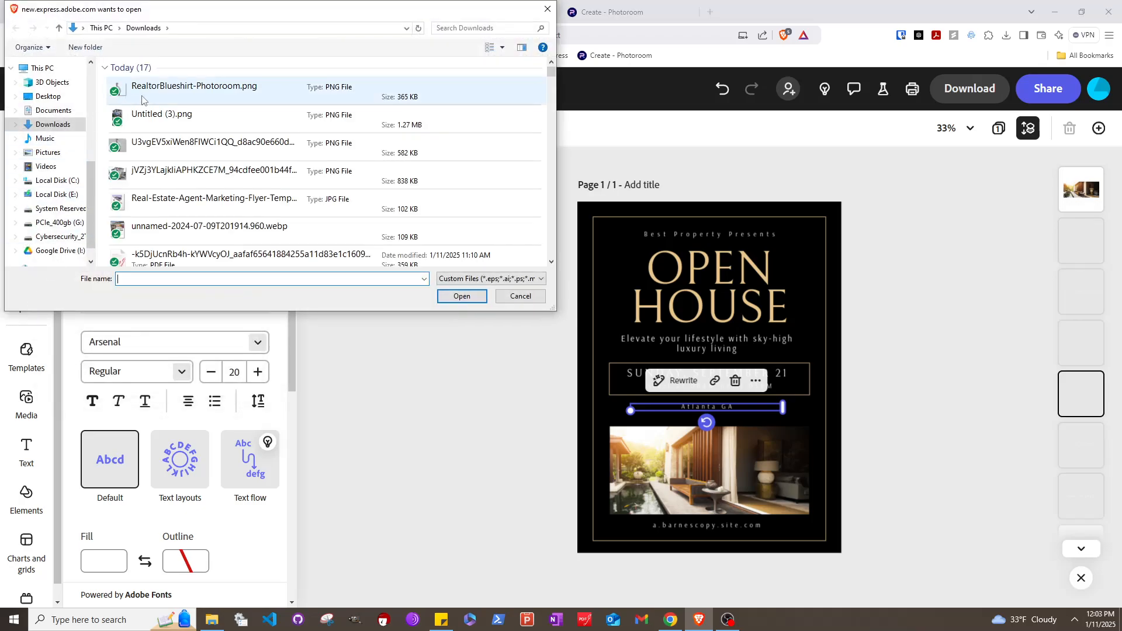
Insert the RealtorBlueshirt-Photoroom.png cutout, shrink it and move it over the house photo
left_click(162, 90)
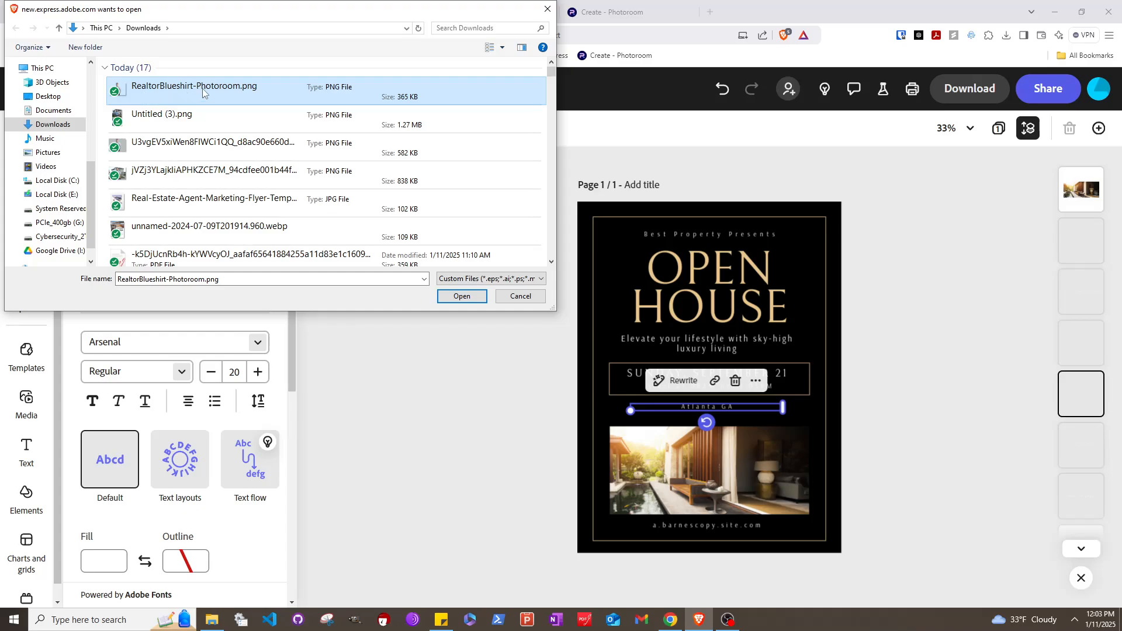
left_click(461, 295)
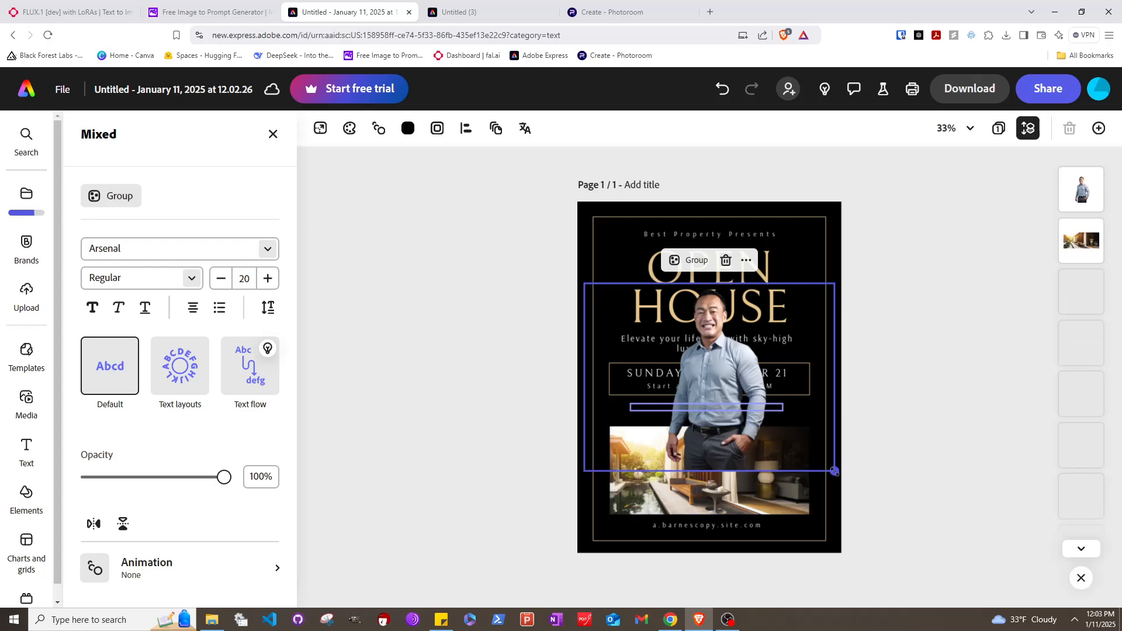
left_click_drag(834, 471, 792, 409)
left_click_drag(674, 350, 802, 461)
Shrink the man's cutout further and settle it at the flyer's lower right
left_click(756, 444)
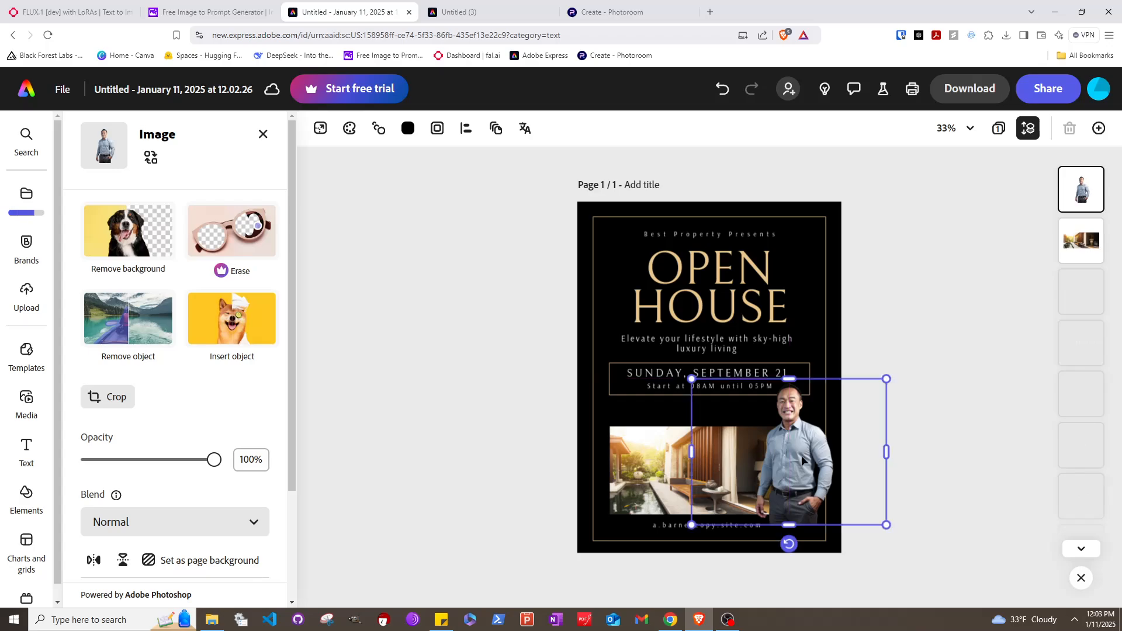
left_click_drag(884, 379, 864, 393)
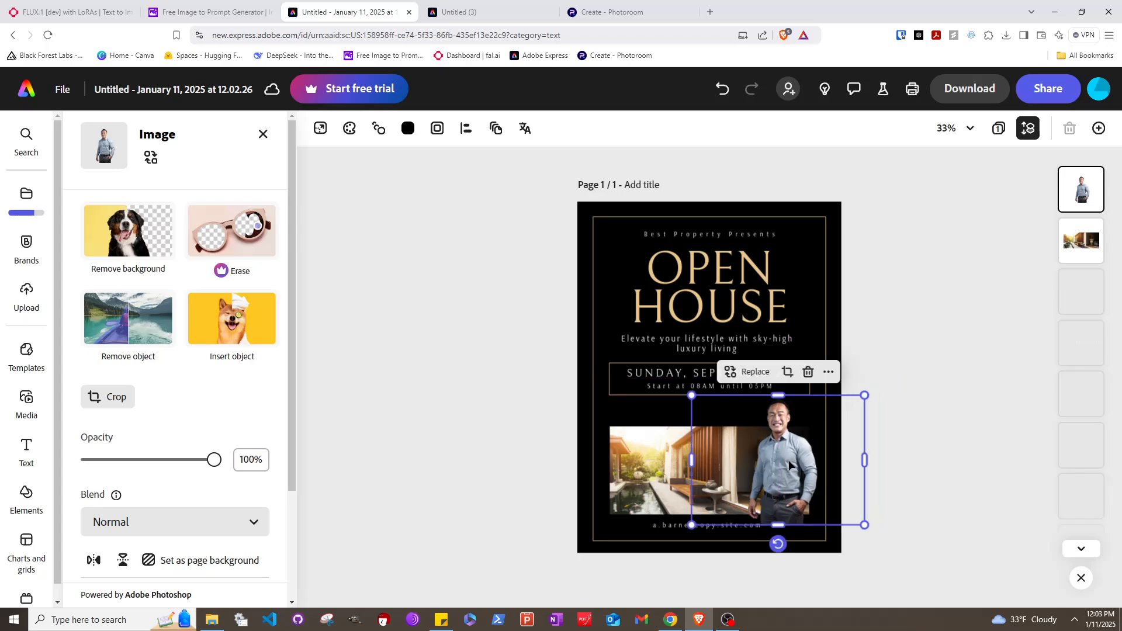
left_click_drag(791, 466, 803, 499)
left_click(698, 380)
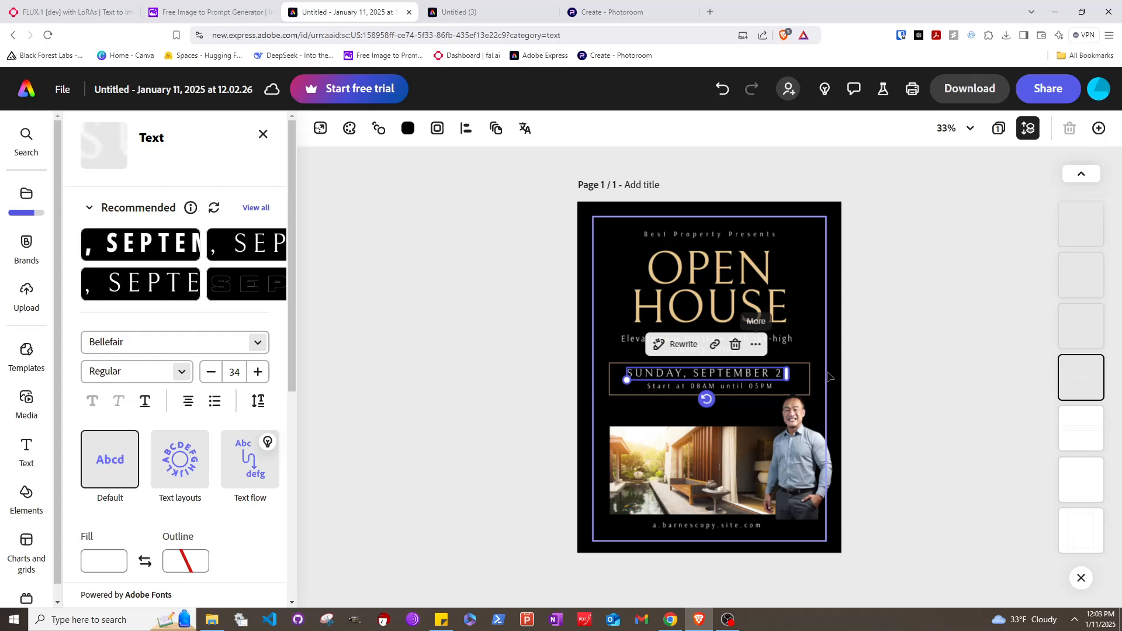
Download the finished Open House flyer in PNG format
left_click(968, 89)
left_click(968, 272)
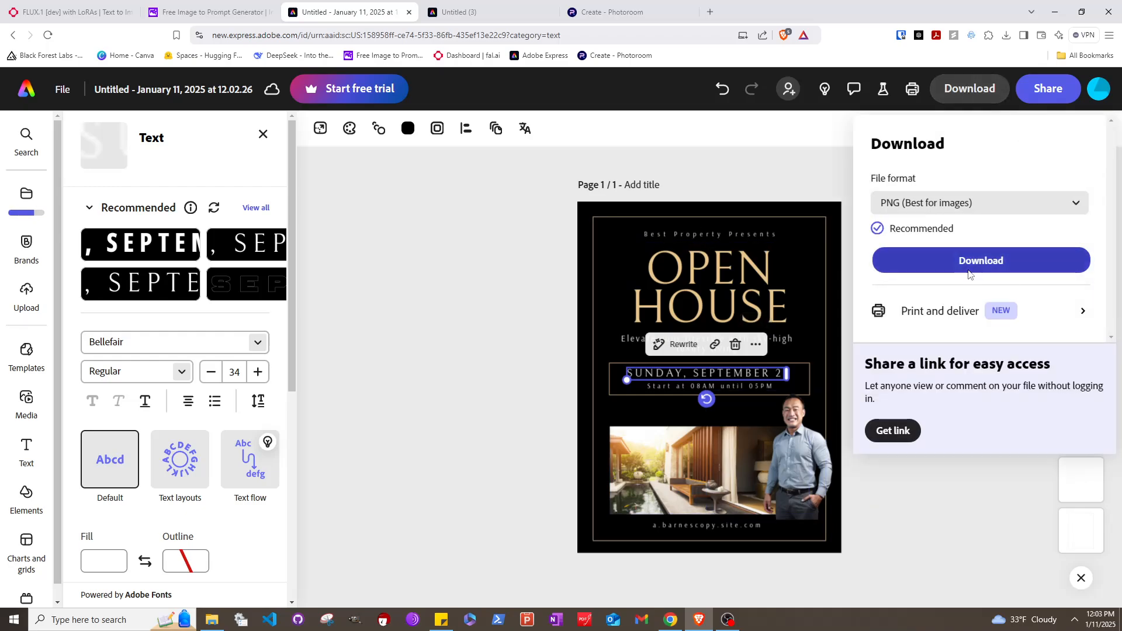